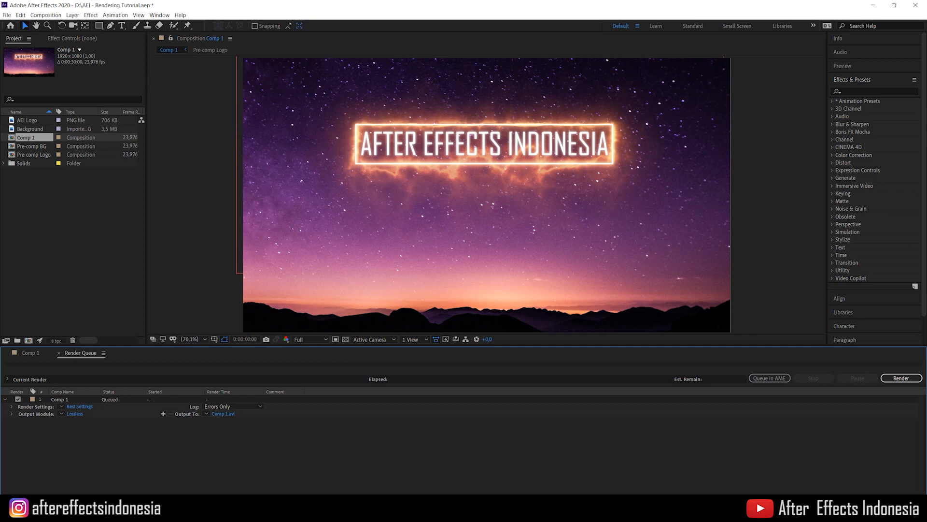
# - Apply the Lossless template to Comp 1's output module and open the module's settings
pyautogui.click(61, 413)
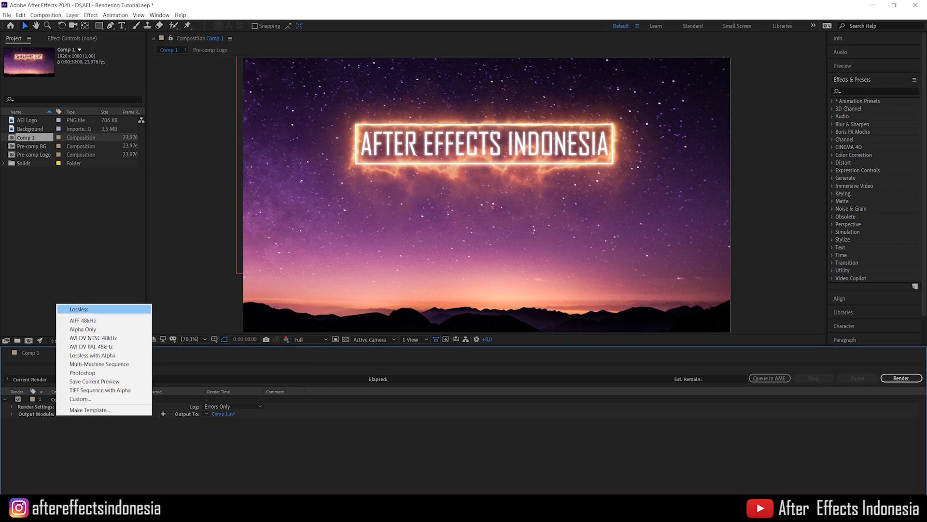
pyautogui.click(79, 309)
pyautogui.click(75, 413)
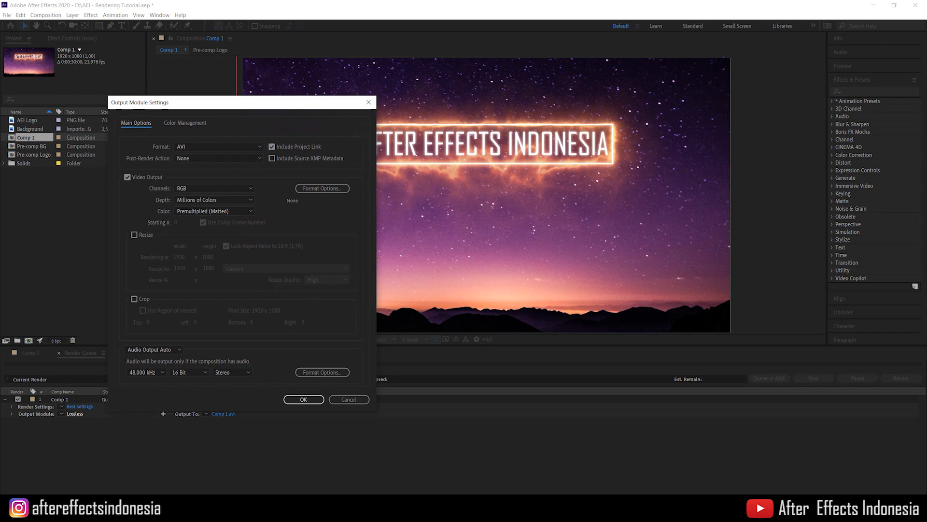
# - Choose AVI as the output format in the output module settings
pyautogui.click(218, 147)
pyautogui.click(197, 245)
pyautogui.click(219, 147)
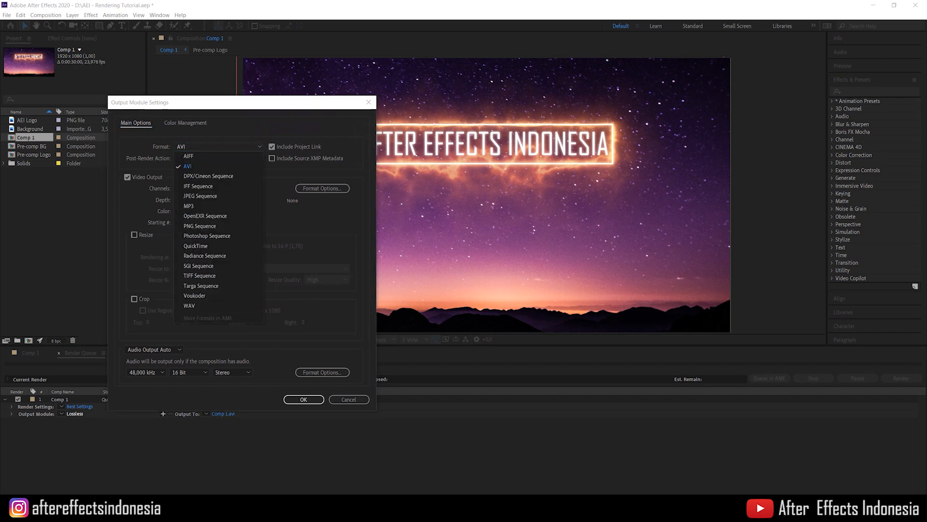
pyautogui.click(193, 165)
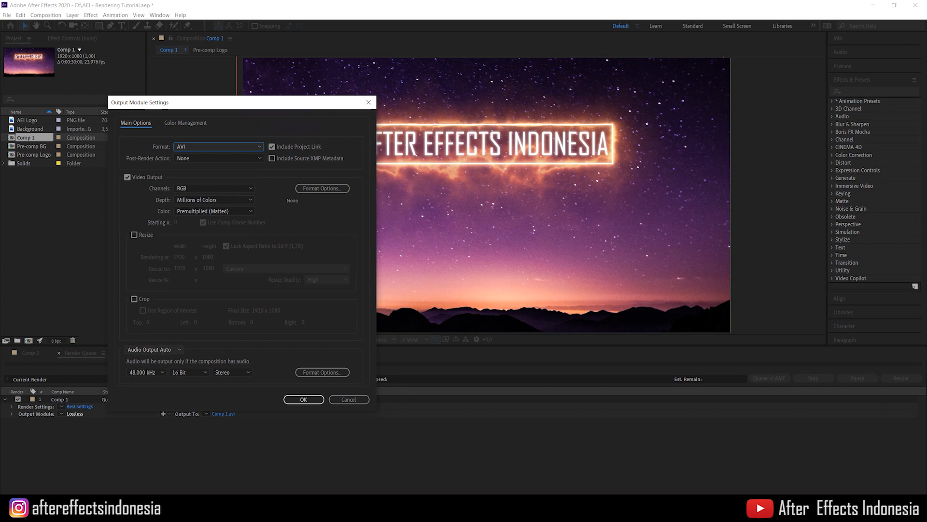
pyautogui.click(218, 147)
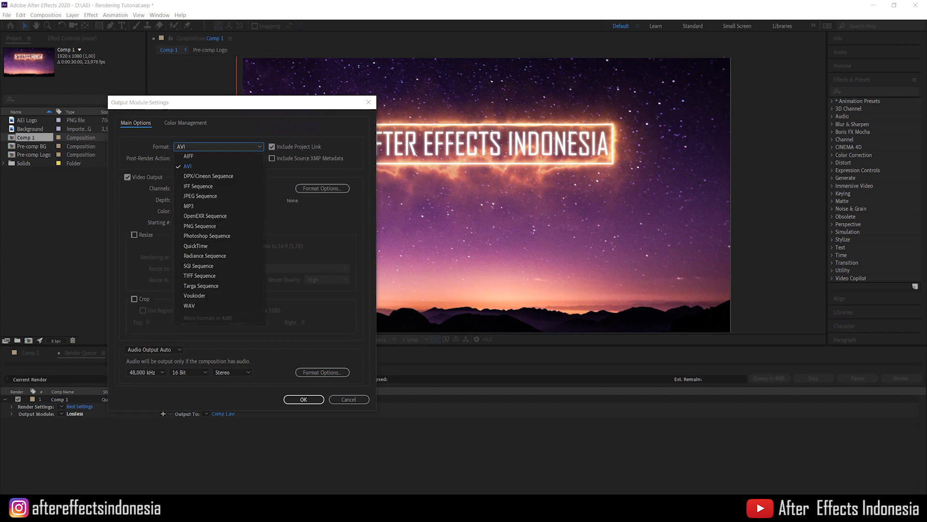
pyautogui.click(193, 166)
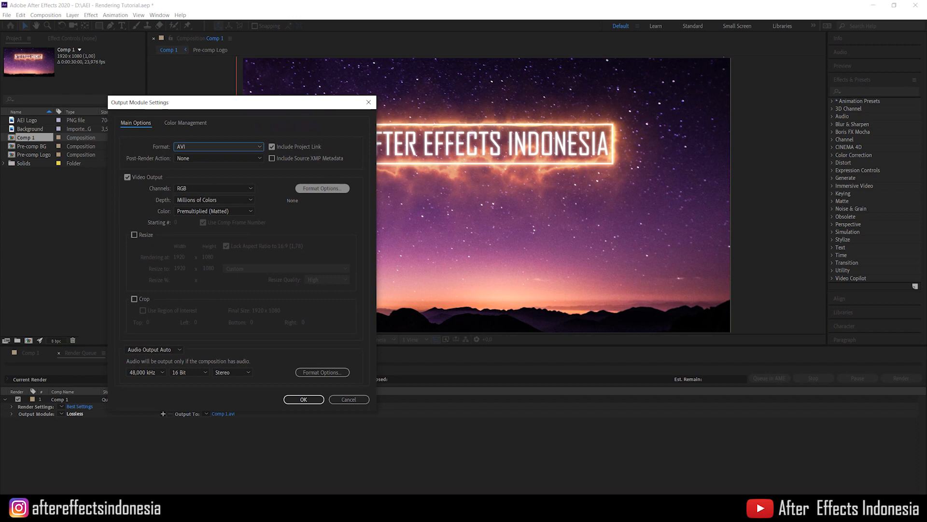
# - Examine the AVI format's video codec choices and audio interleave options, and close them without changes
pyautogui.click(322, 188)
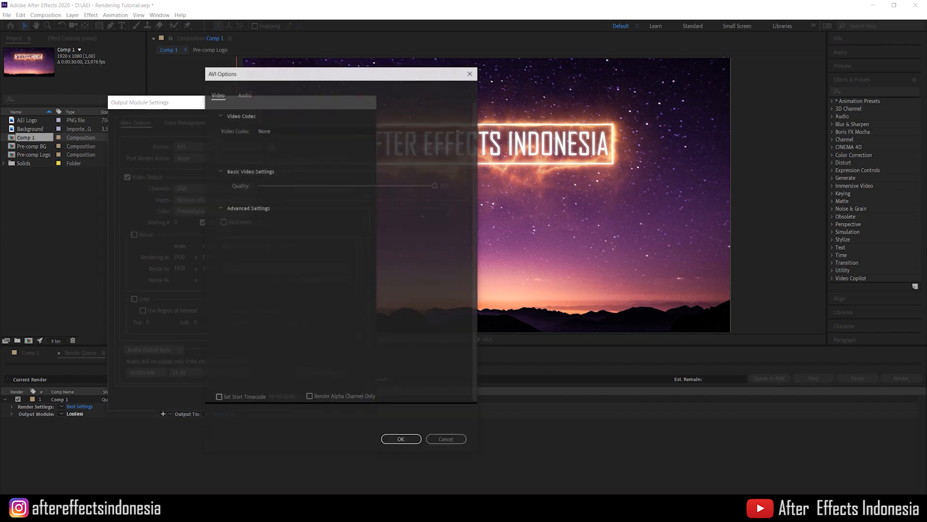
pyautogui.click(298, 130)
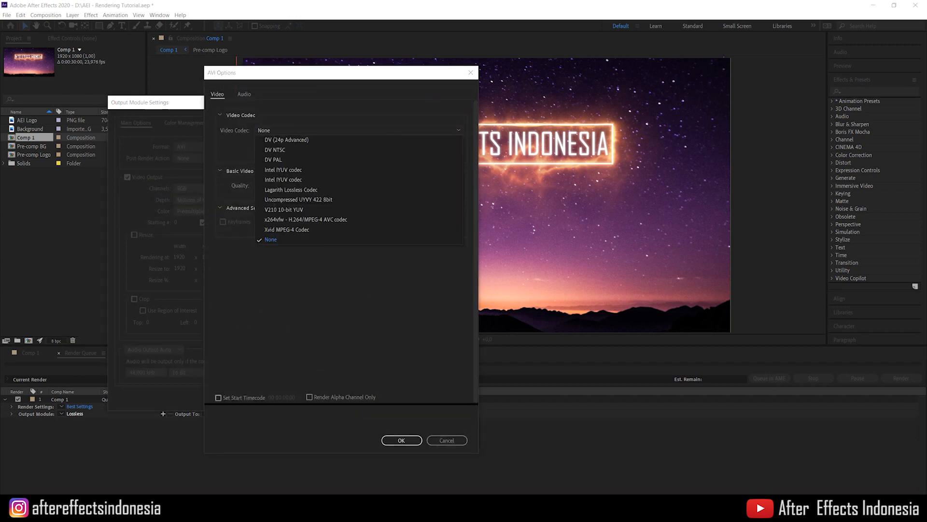
pyautogui.press('Escape')
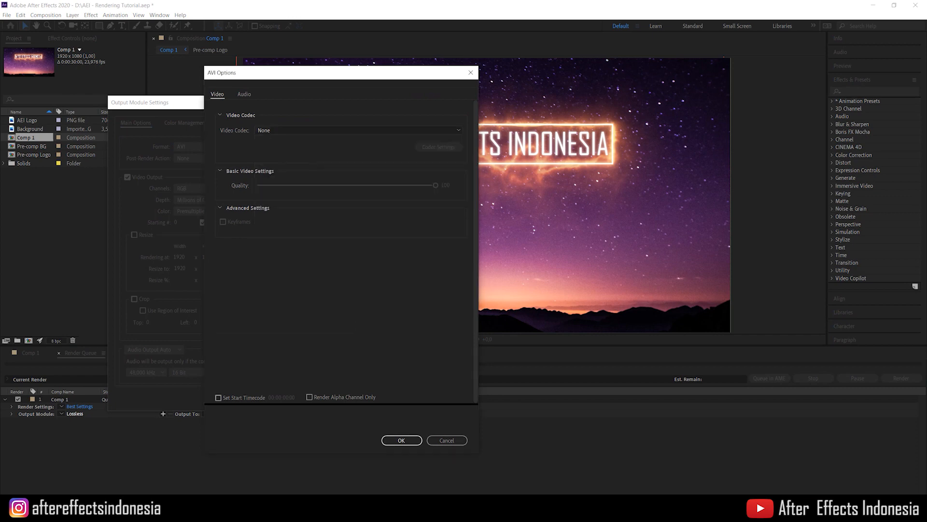
pyautogui.click(447, 440)
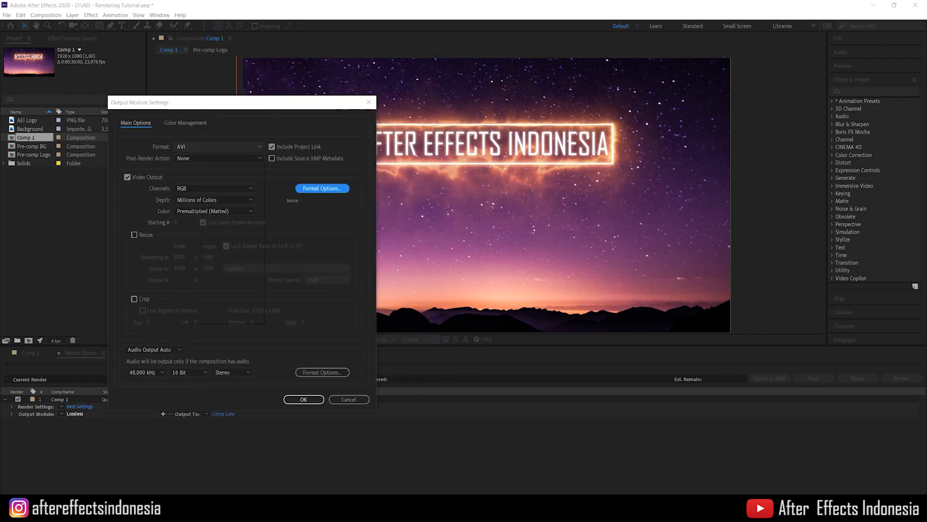
pyautogui.click(217, 146)
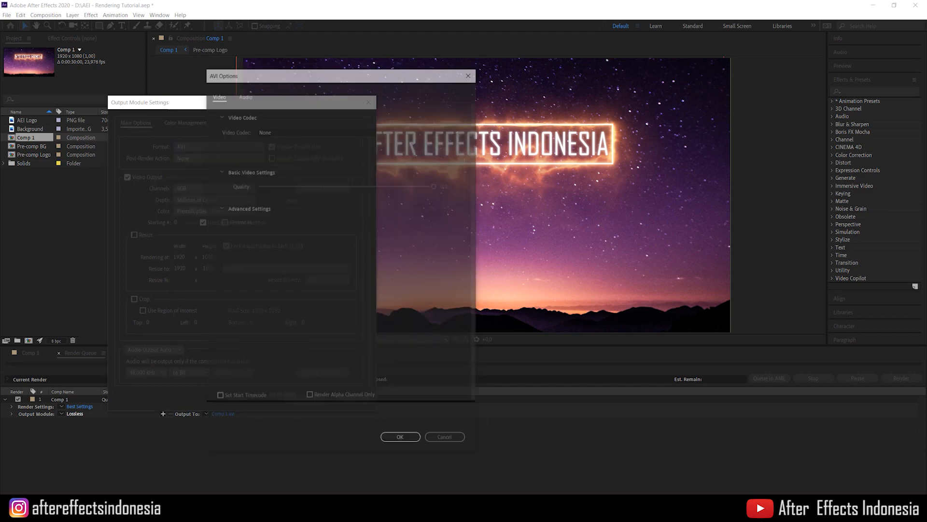
pyautogui.click(270, 130)
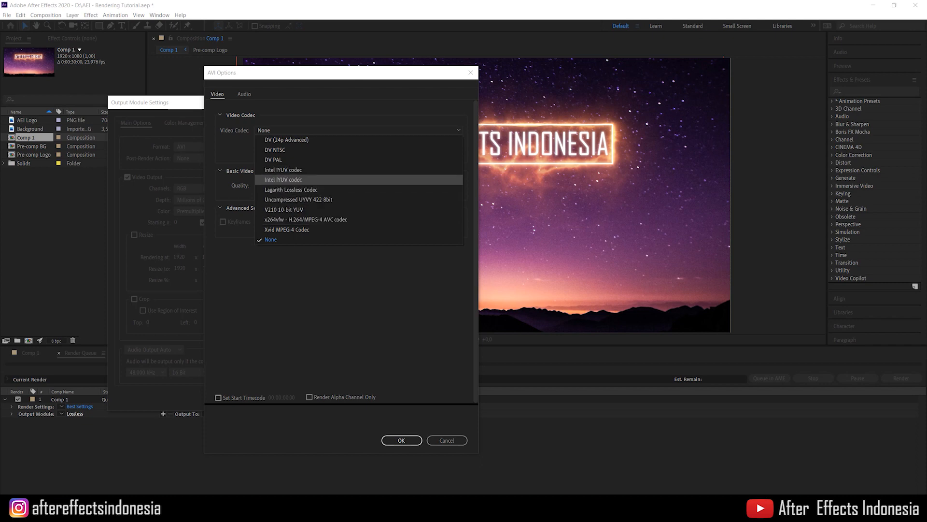
pyautogui.press('Escape')
pyautogui.click(243, 94)
pyautogui.click(338, 146)
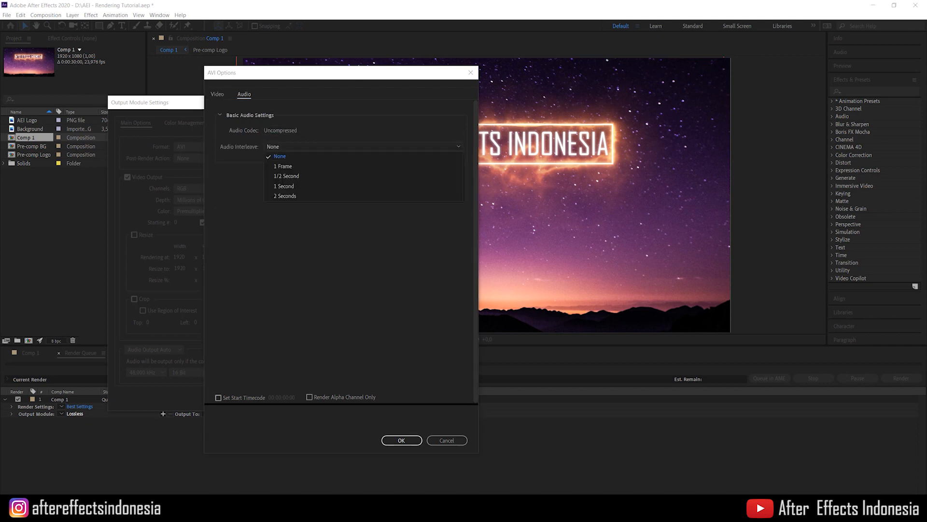
pyautogui.click(338, 146)
pyautogui.click(217, 94)
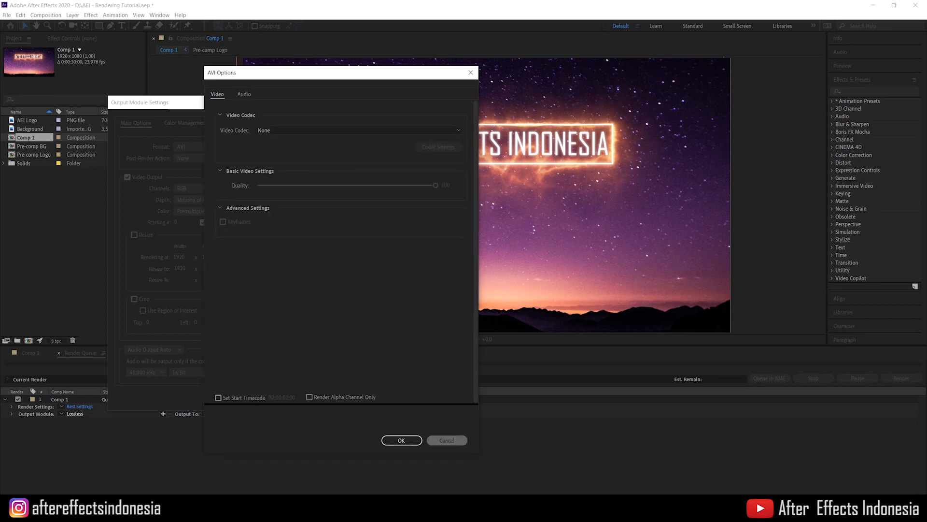
pyautogui.click(447, 440)
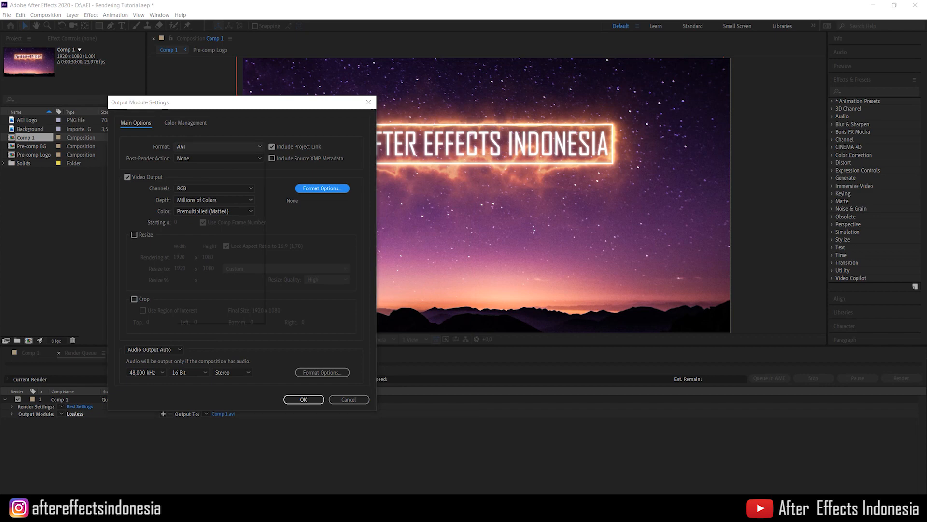
# - Try AIFF, JPEG Sequence and MP3 in turn as the output format
pyautogui.click(218, 146)
pyautogui.click(203, 156)
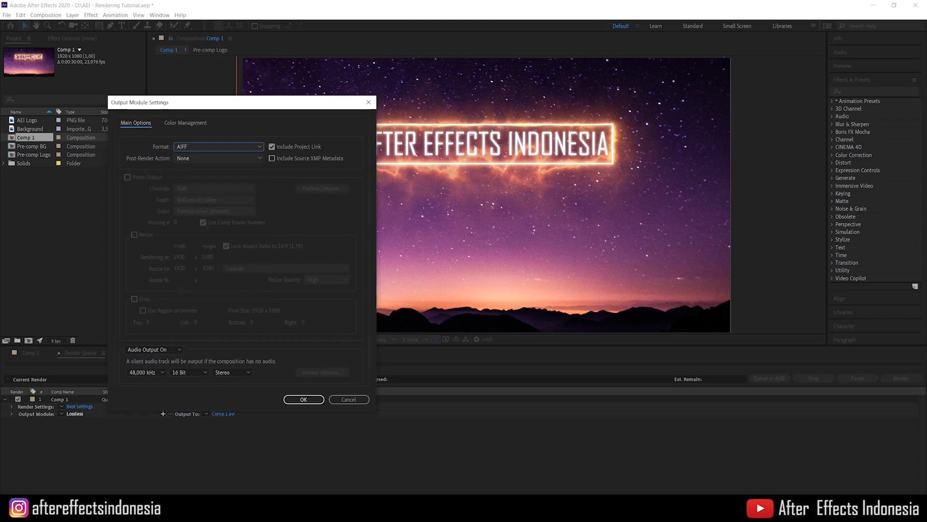
pyautogui.click(217, 146)
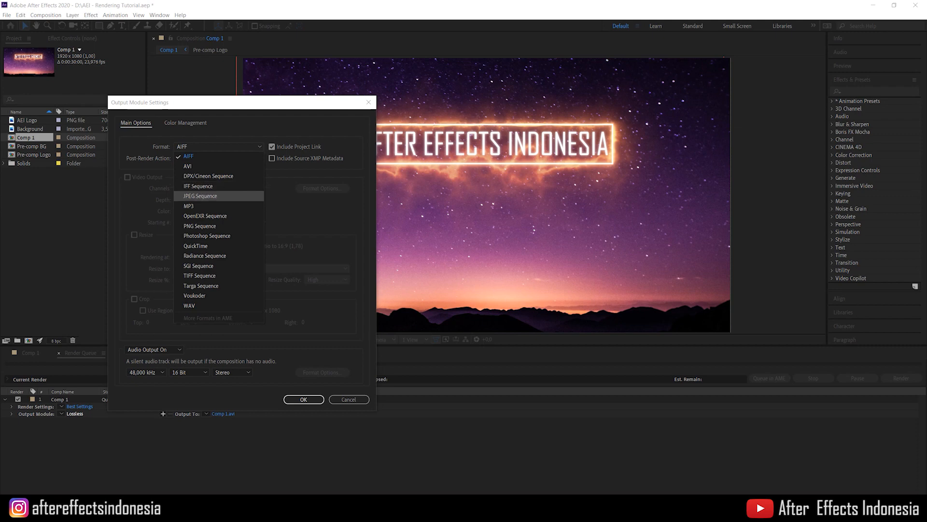
pyautogui.click(201, 196)
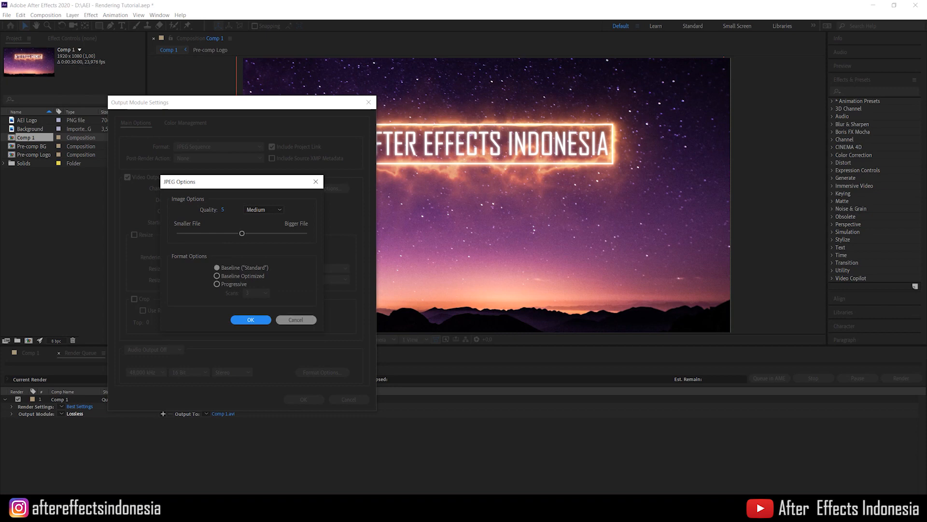
pyautogui.click(296, 319)
pyautogui.click(219, 146)
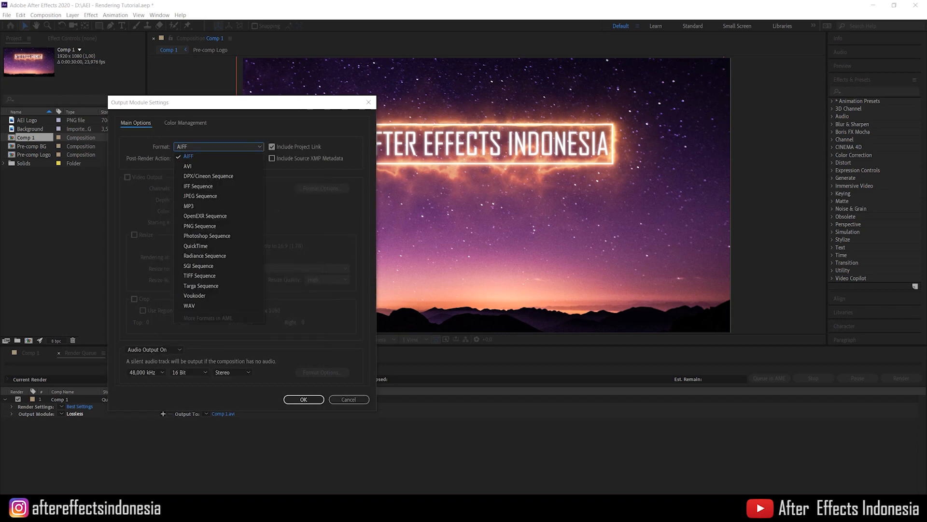
pyautogui.click(217, 206)
# - Set the output format to QuickTime, and switch to the browser to view the QuickTime Alternative and Apple QuickTime download pages
pyautogui.click(219, 147)
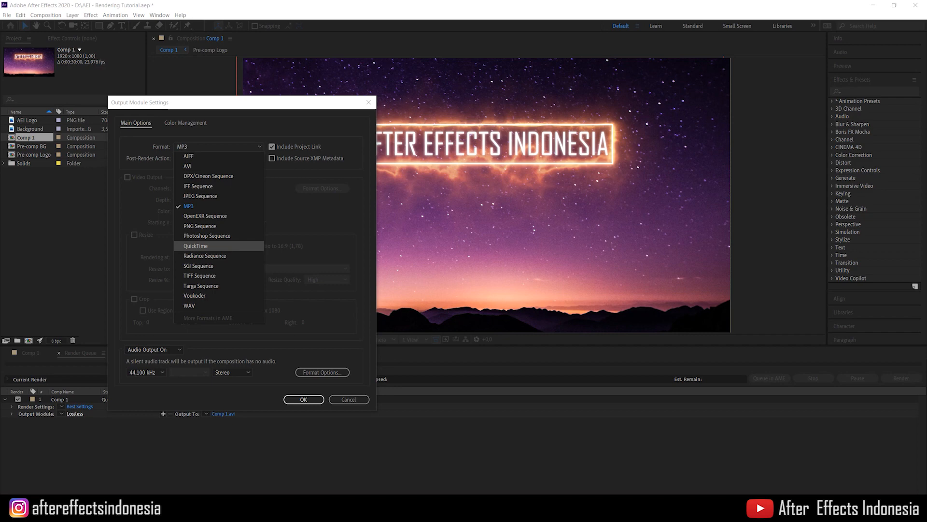
pyautogui.click(195, 245)
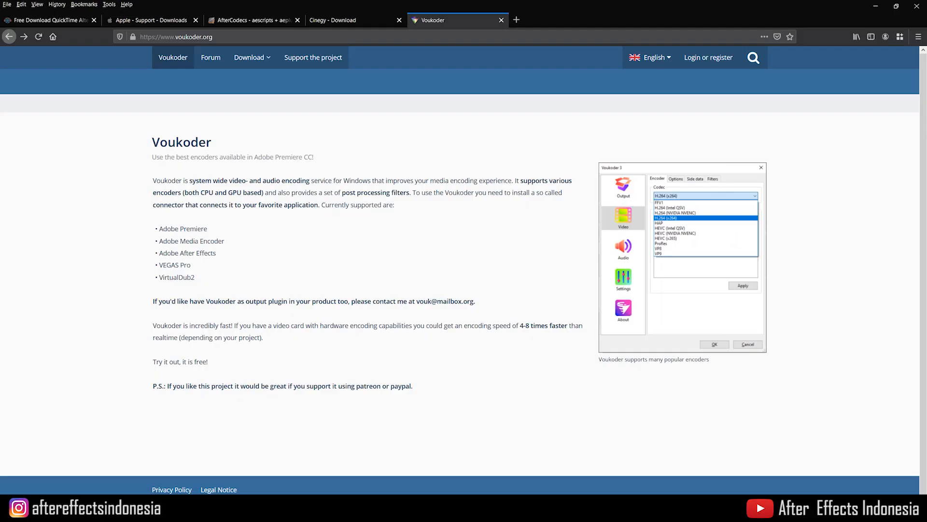
pyautogui.click(51, 20)
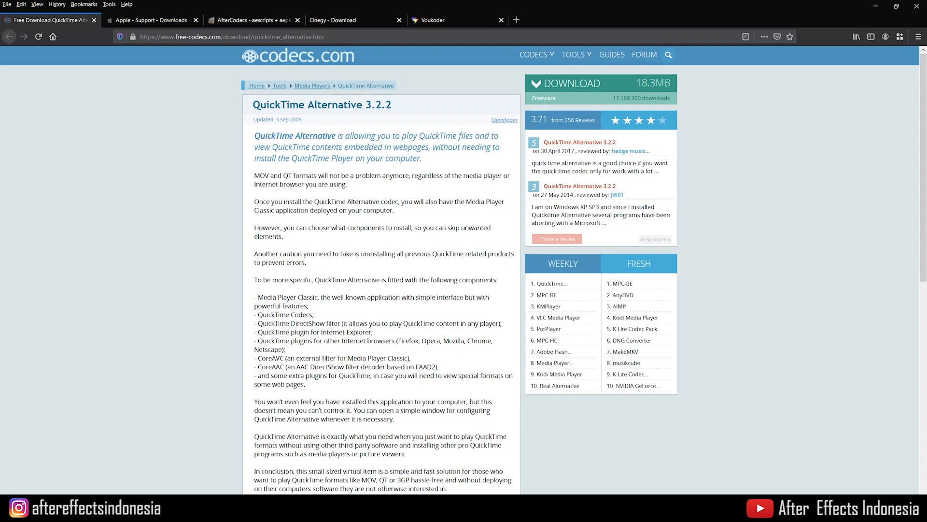
pyautogui.click(147, 20)
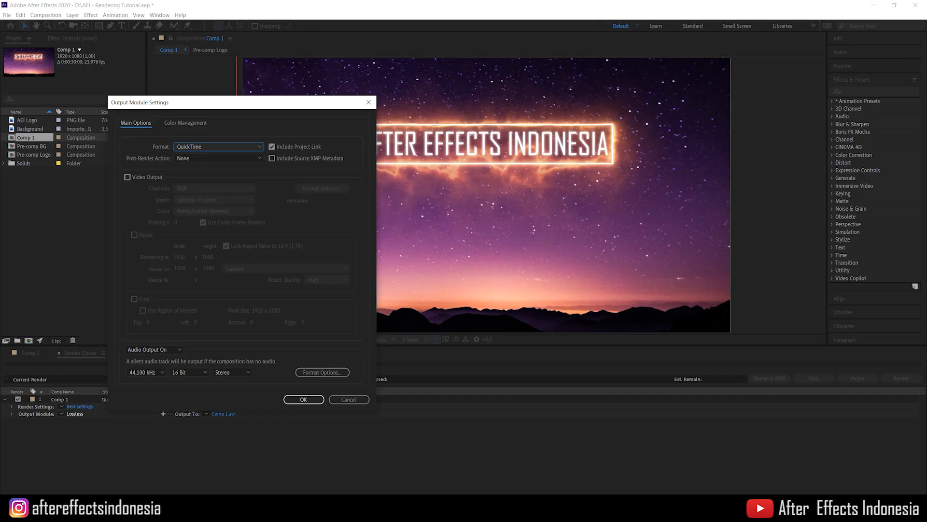
# - Keep QuickTime as the output format and enable Video Output for the module
pyautogui.click(219, 147)
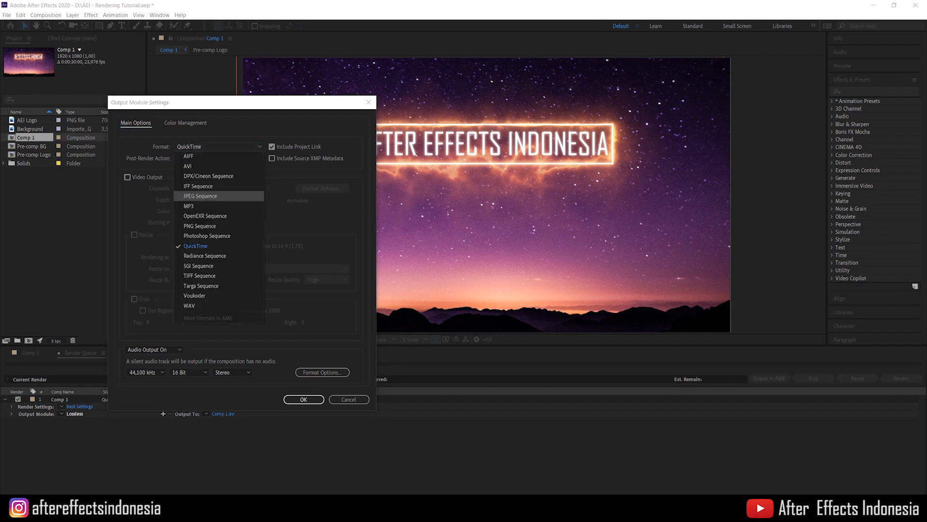
pyautogui.click(198, 246)
pyautogui.click(127, 178)
# - Examine the QuickTime video codec choices and the QuickTime Alternative page in the browser, and close the format options without changes
pyautogui.click(322, 188)
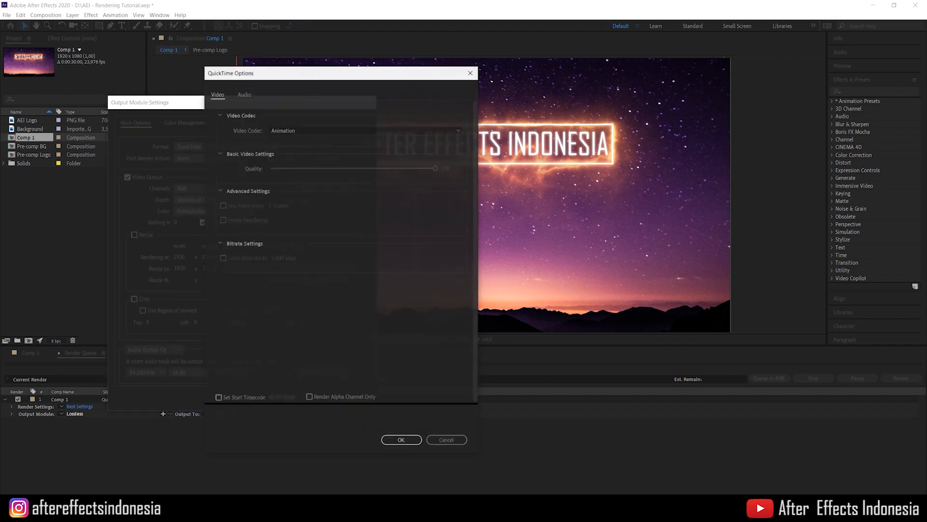
pyautogui.click(365, 130)
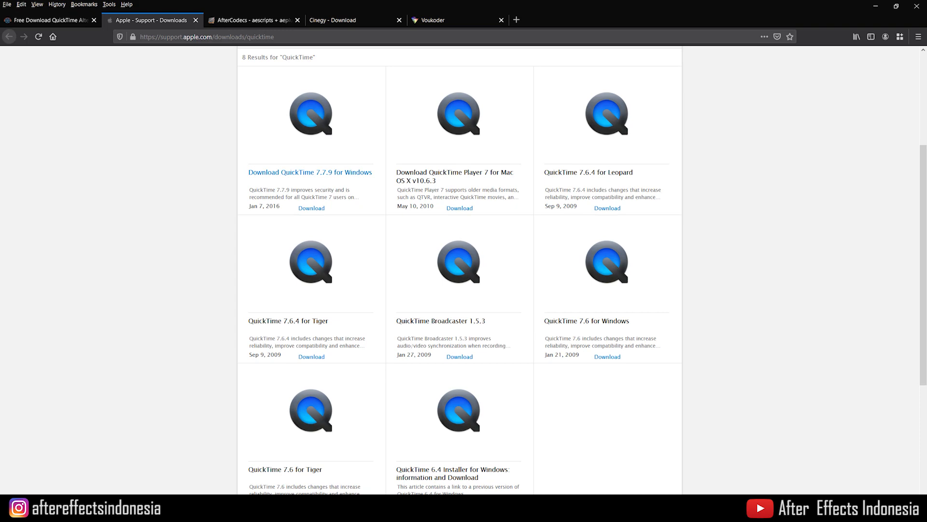
pyautogui.click(51, 21)
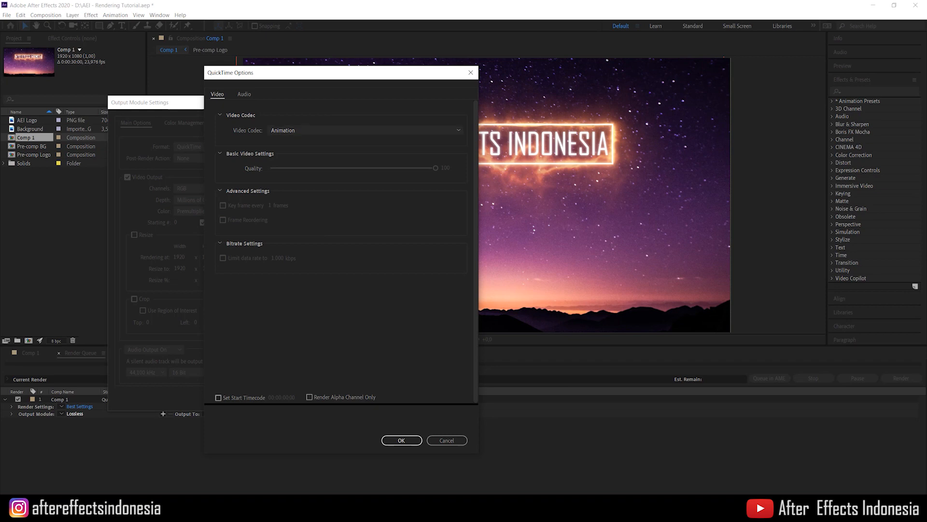
pyautogui.click(365, 130)
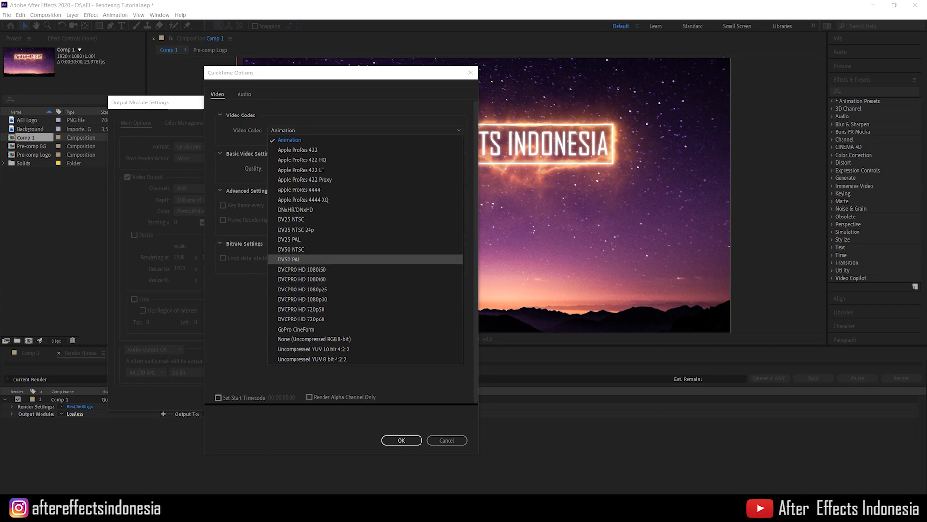
pyautogui.press('Escape')
pyautogui.click(447, 440)
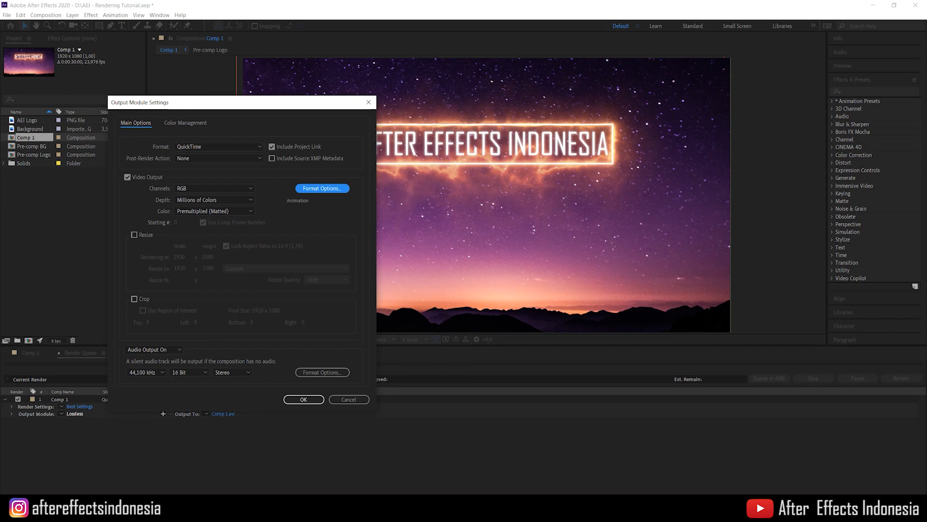
# - Set the QuickTime video codec to GoPro CineForm with a quality of 5
pyautogui.click(322, 187)
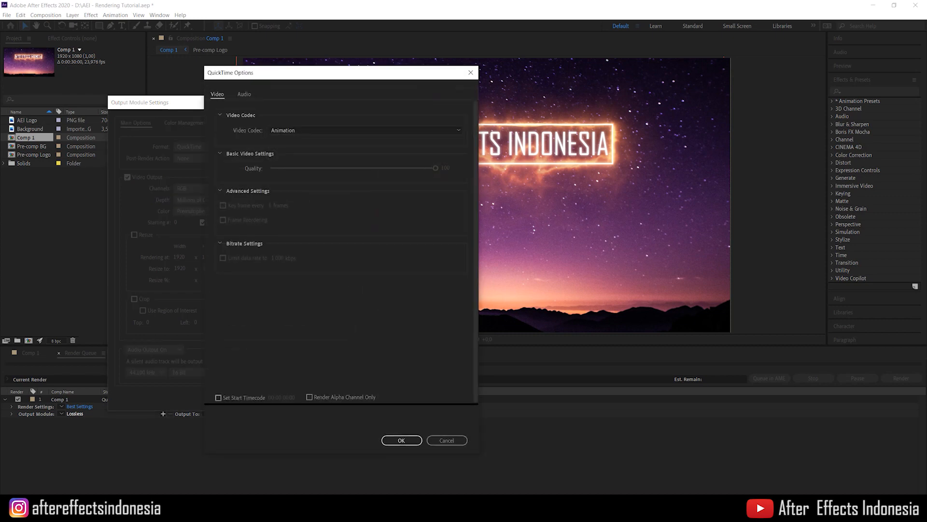
pyautogui.click(309, 130)
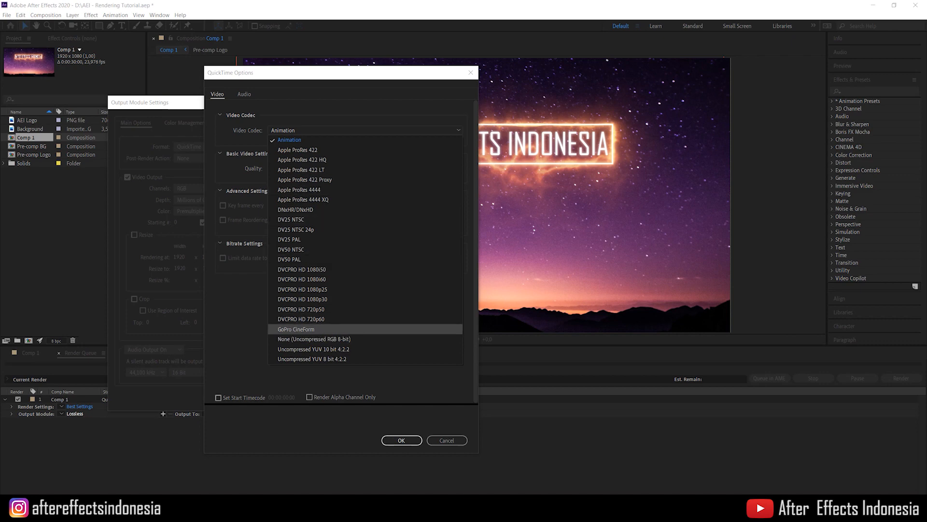
pyautogui.click(296, 329)
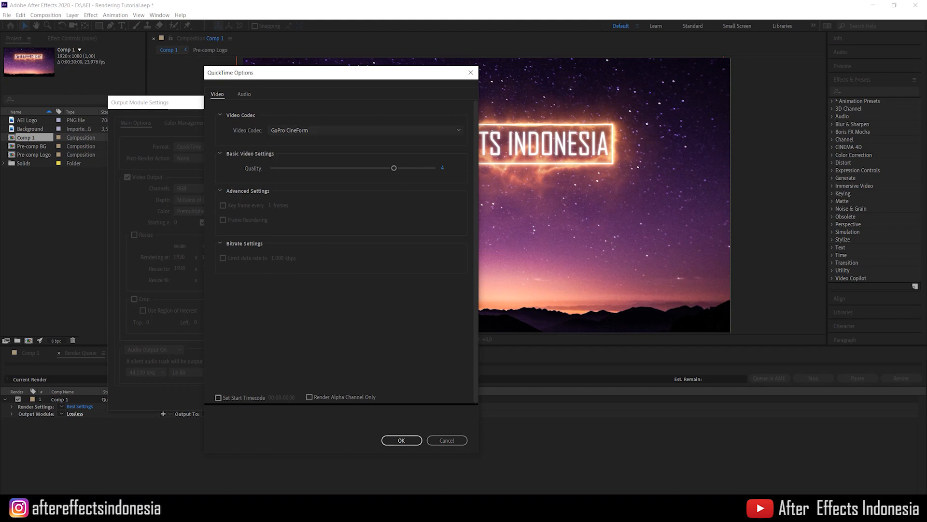
pyautogui.click(365, 130)
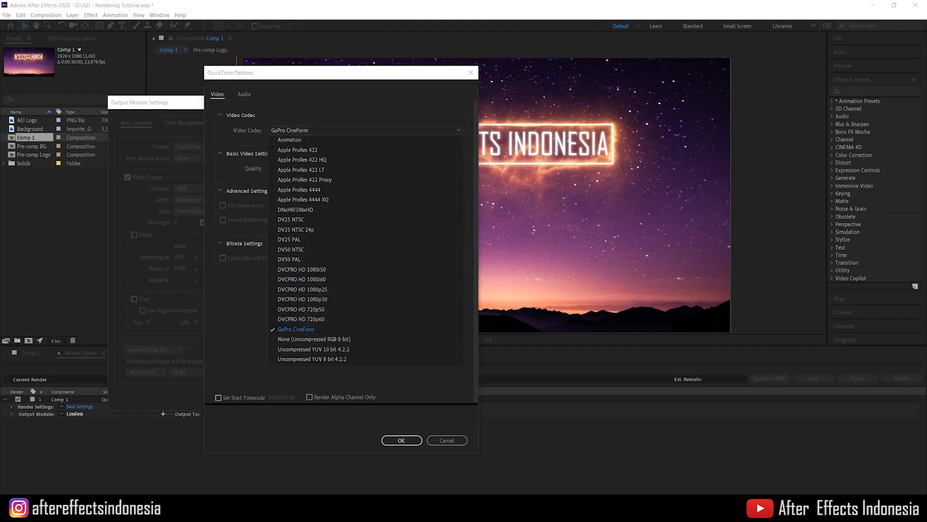
pyautogui.click(366, 131)
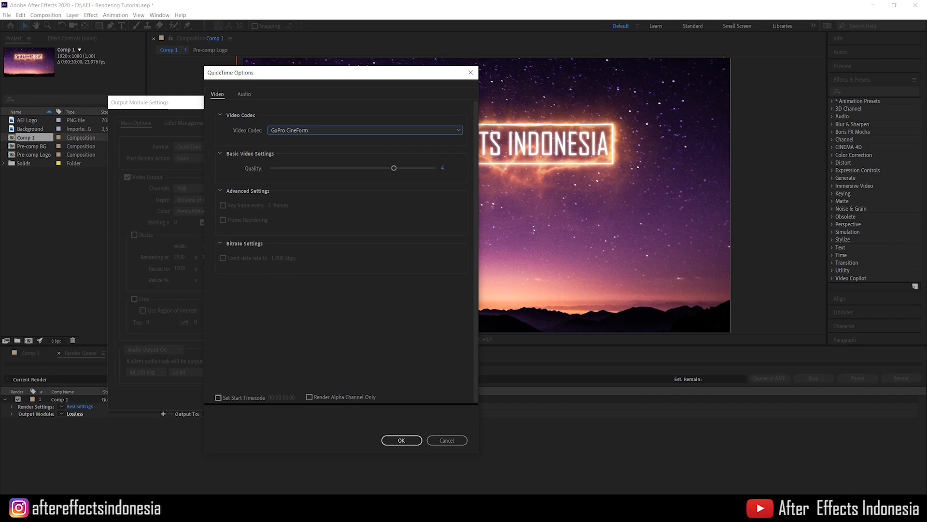
pyautogui.moveTo(394, 168); pyautogui.dragTo(430, 168)
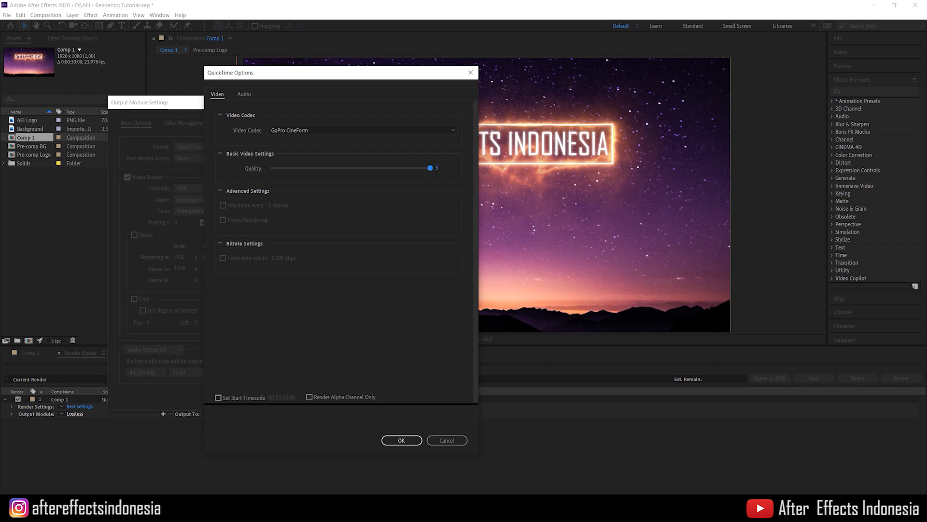
# - Try a lower quality for the GoPro CineForm codec, view the codec choices and leave the QuickTime options
pyautogui.moveTo(430, 168); pyautogui.dragTo(308, 168)
pyautogui.click(364, 130)
pyautogui.press('Escape')
pyautogui.hotkey('alt', 'Down')
pyautogui.press('Return')
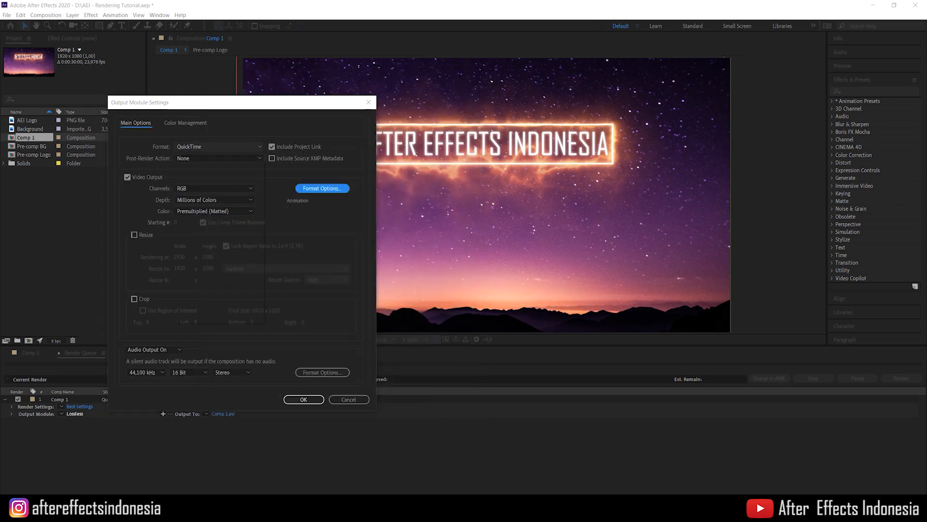
# - Keep QuickTime as the output format and examine its video codec choices, leaving Animation selected
pyautogui.click(219, 146)
pyautogui.click(208, 245)
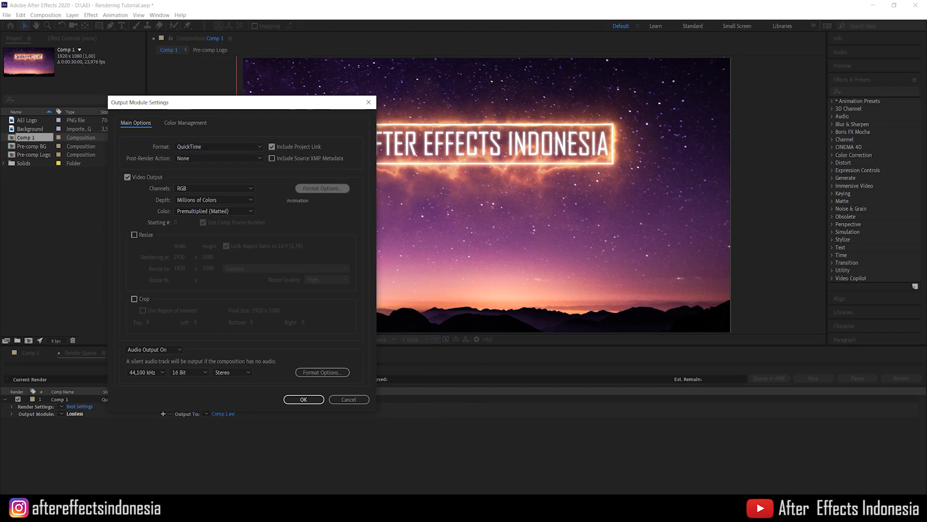
pyautogui.click(322, 188)
pyautogui.click(364, 130)
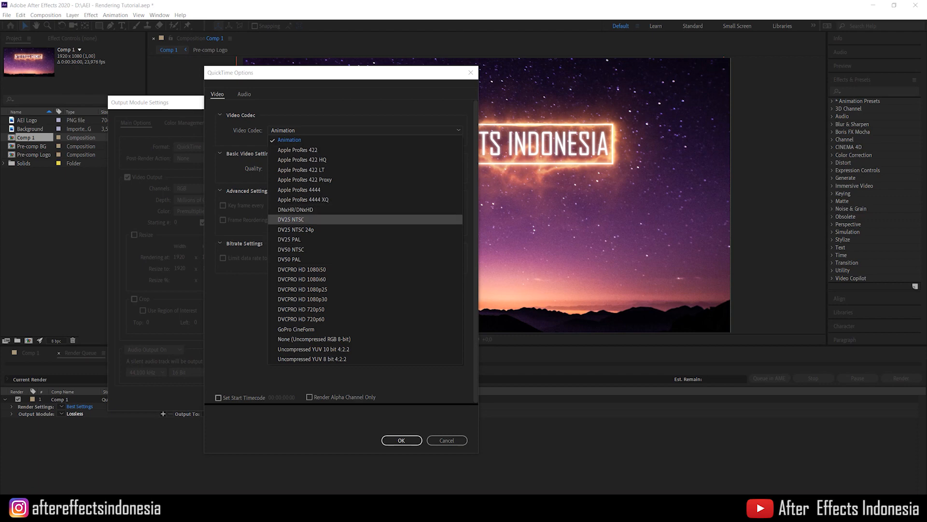
pyautogui.press('Escape')
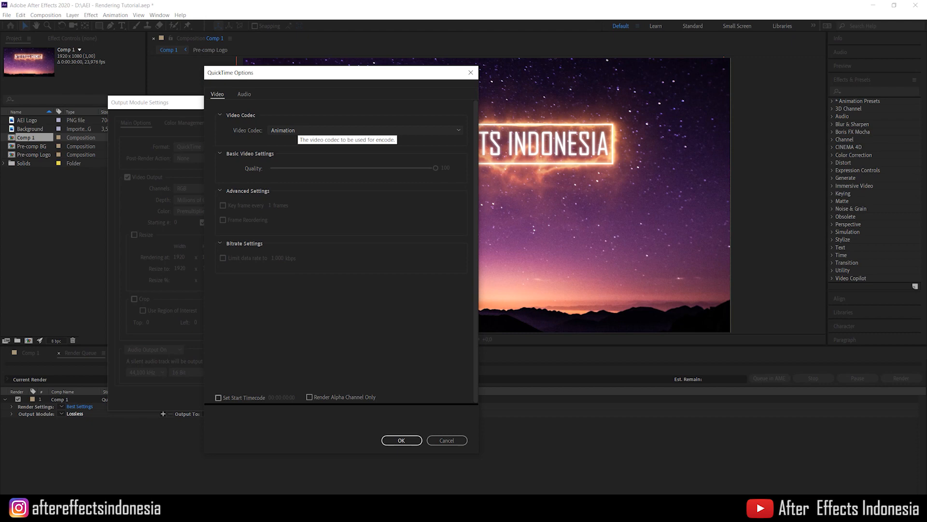
pyautogui.click(366, 131)
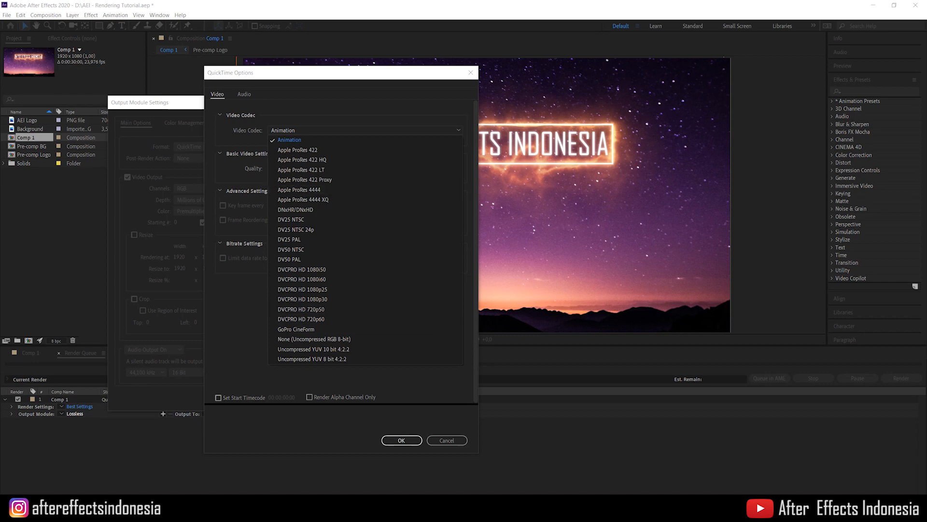
pyautogui.click(289, 140)
pyautogui.click(447, 440)
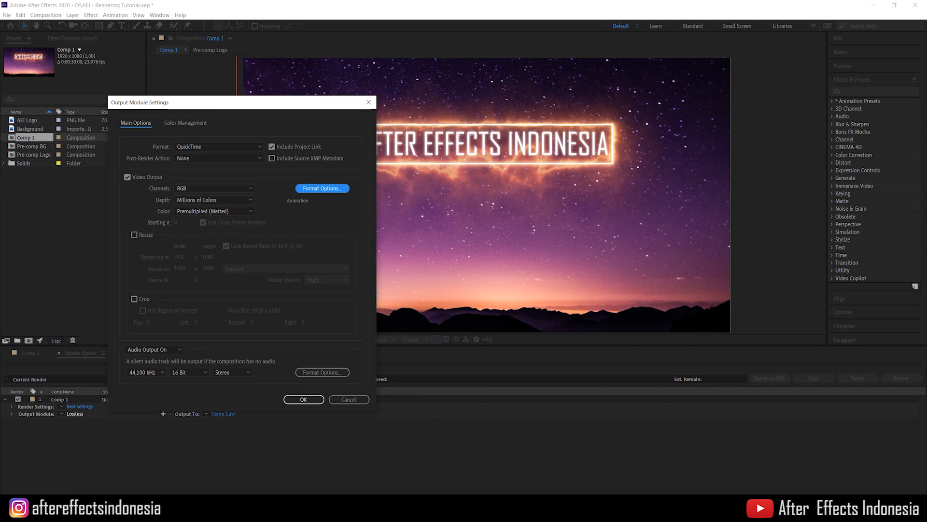
# - Set the output channels to RGB + Alpha and keep the color option at Premultiplied (Matted)
pyautogui.moveTo(223, 103); pyautogui.dragTo(240, 81)
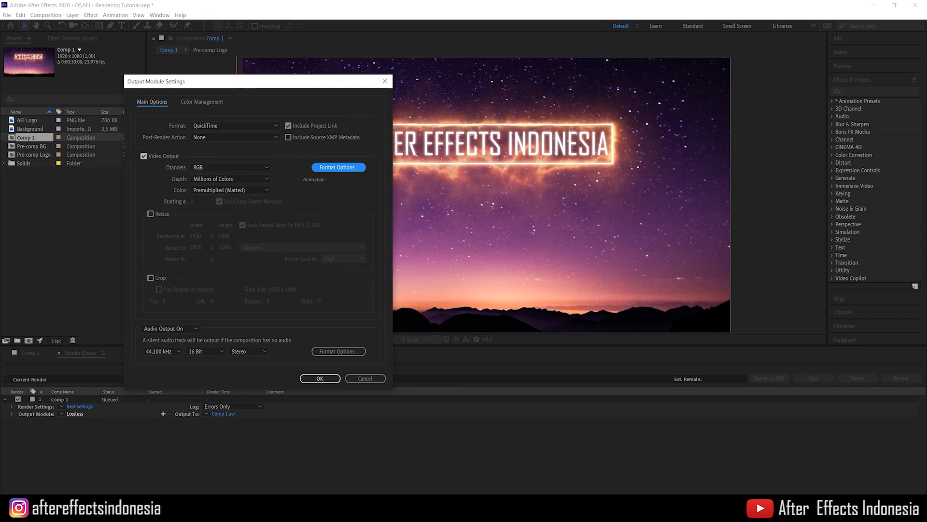
pyautogui.click(234, 125)
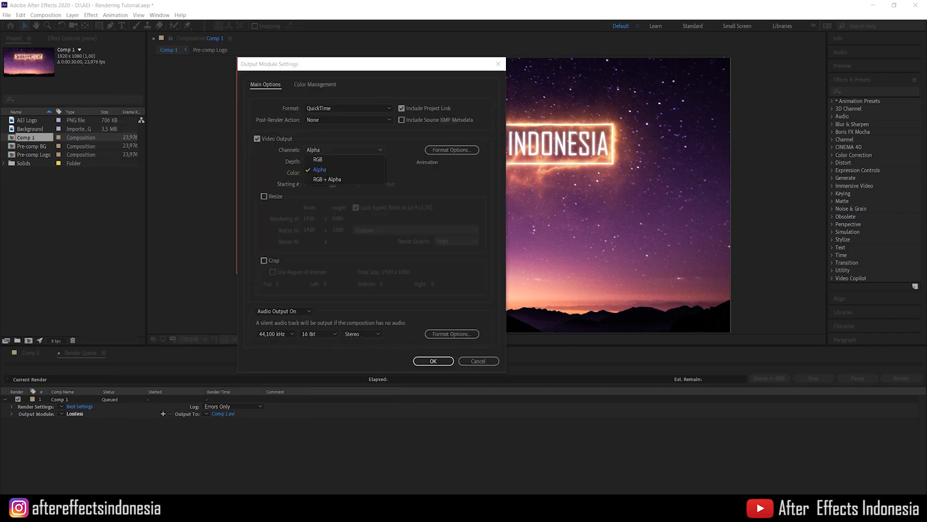
pyautogui.click(344, 159)
pyautogui.click(343, 150)
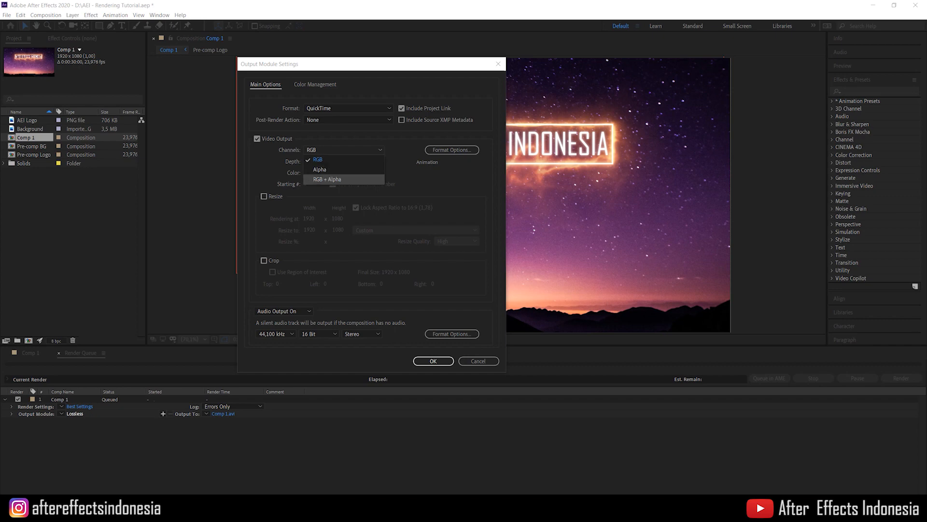
pyautogui.click(328, 179)
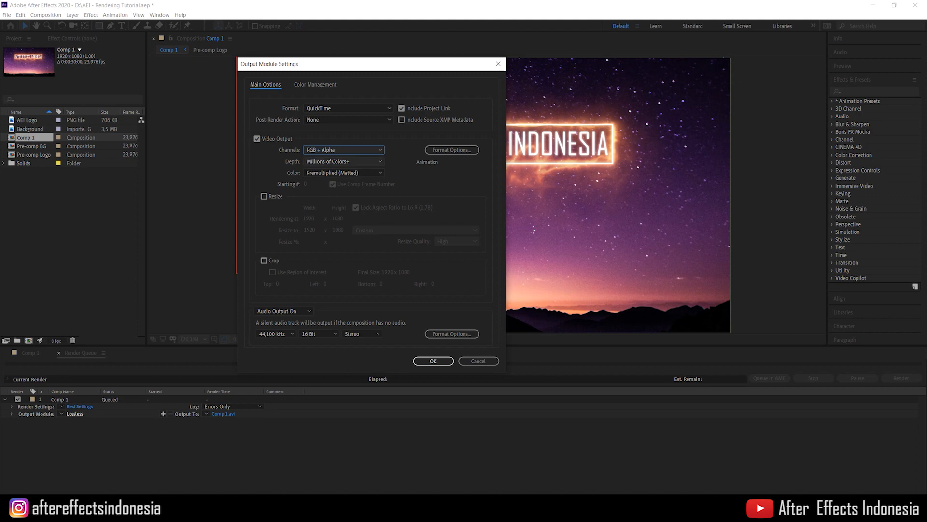
pyautogui.click(343, 172)
pyautogui.click(338, 192)
pyautogui.moveTo(370, 68); pyautogui.dragTo(280, 68)
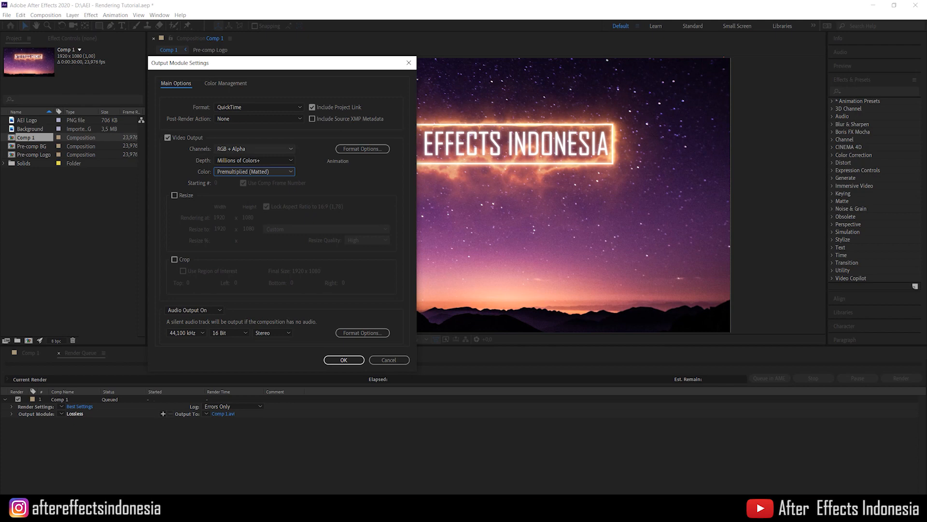
# - Set the output channels to RGB
pyautogui.click(254, 149)
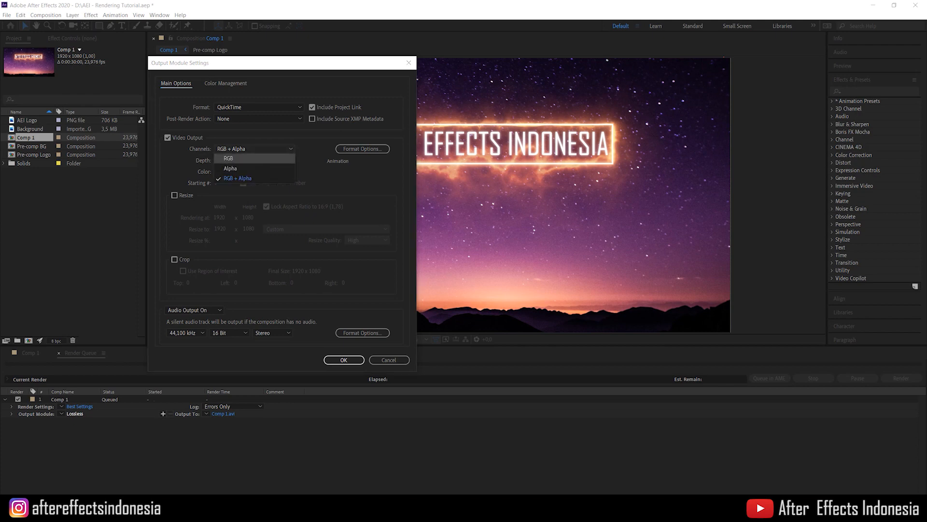
pyautogui.click(229, 157)
pyautogui.moveTo(263, 67); pyautogui.dragTo(139, 98)
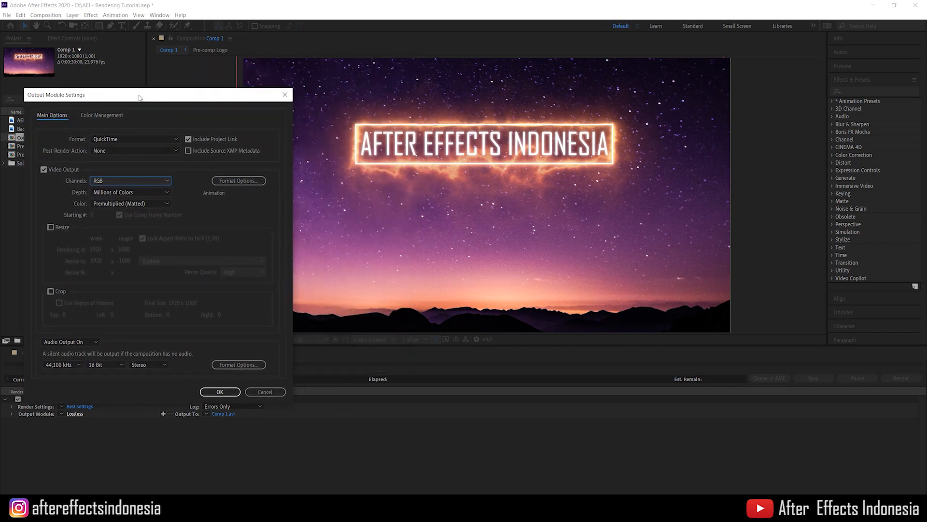
pyautogui.moveTo(228, 95); pyautogui.dragTo(354, 66)
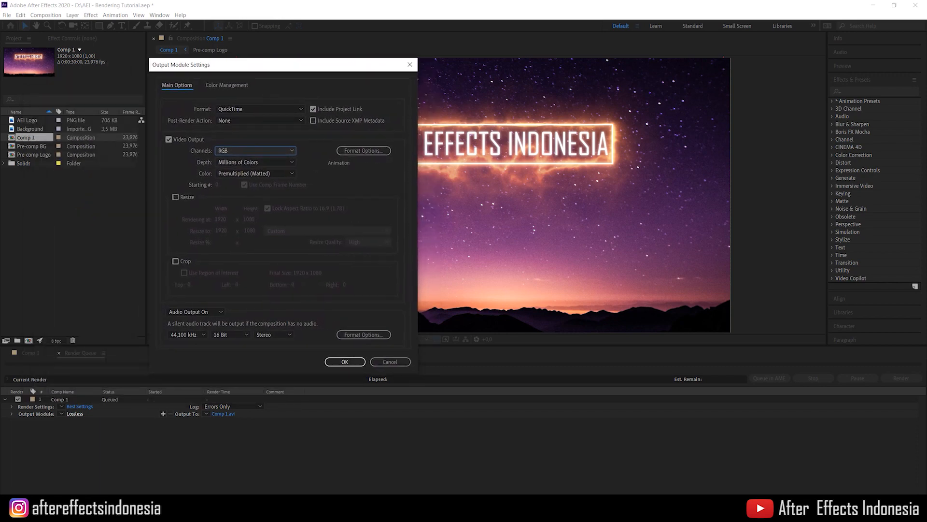
# - Switch the output format to AVI to view its channel choices, and return the format to QuickTime
pyautogui.click(255, 151)
pyautogui.click(239, 180)
pyautogui.click(259, 108)
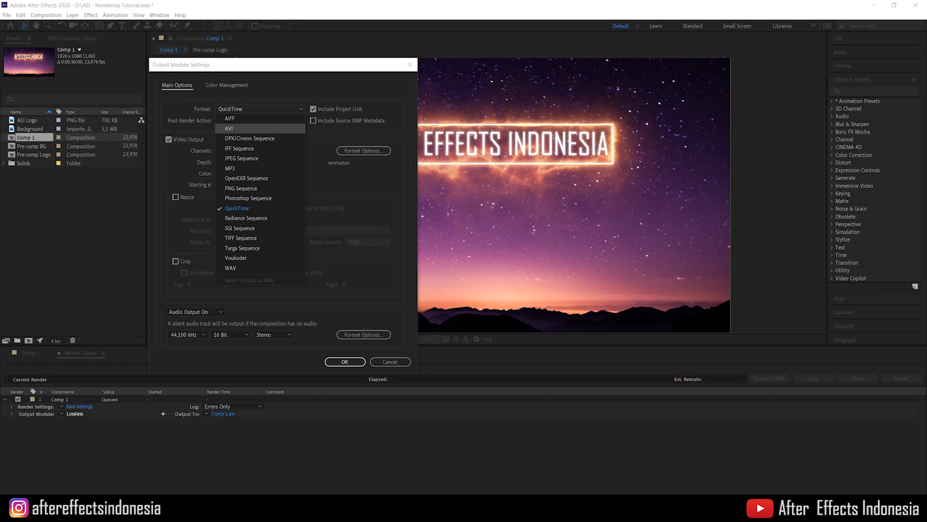
pyautogui.click(229, 129)
pyautogui.click(256, 151)
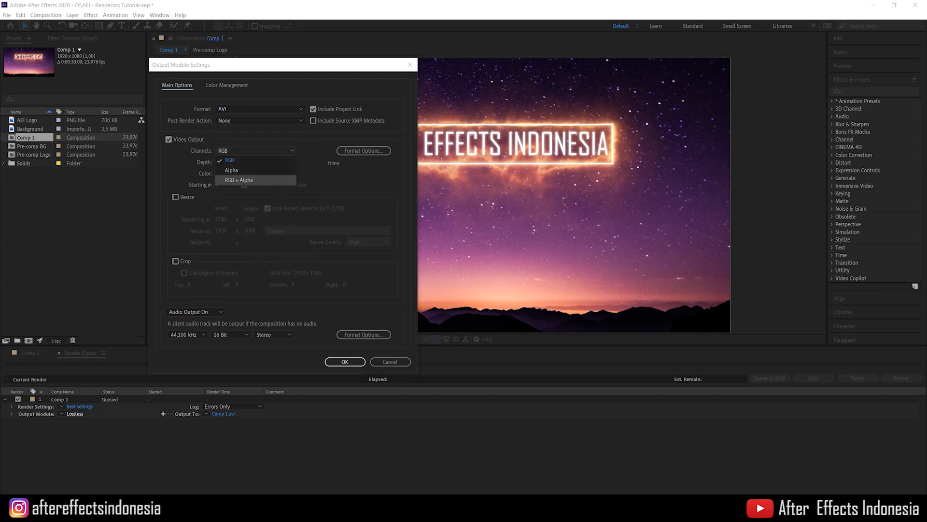
pyautogui.click(259, 108)
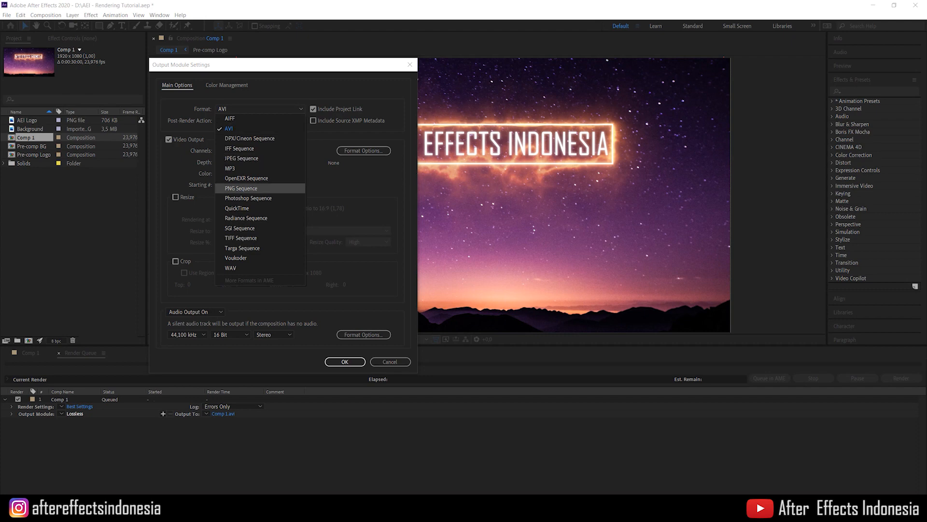
pyautogui.click(236, 208)
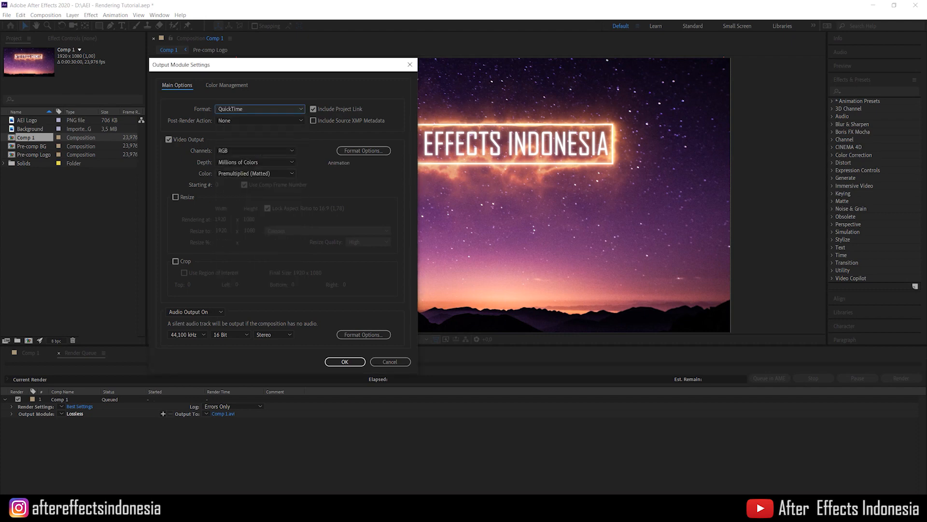
# - Try the Resize and Crop options of the output module, and turn both off again
pyautogui.click(175, 197)
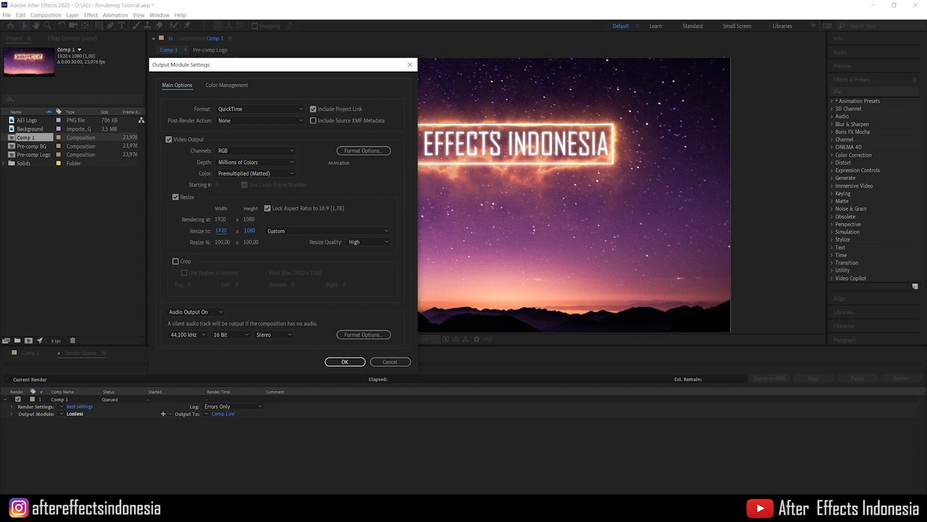
pyautogui.click(221, 231)
pyautogui.click(309, 231)
pyautogui.click(221, 231)
pyautogui.press('Return')
pyautogui.moveTo(347, 67); pyautogui.dragTo(372, 57)
pyautogui.click(232, 303)
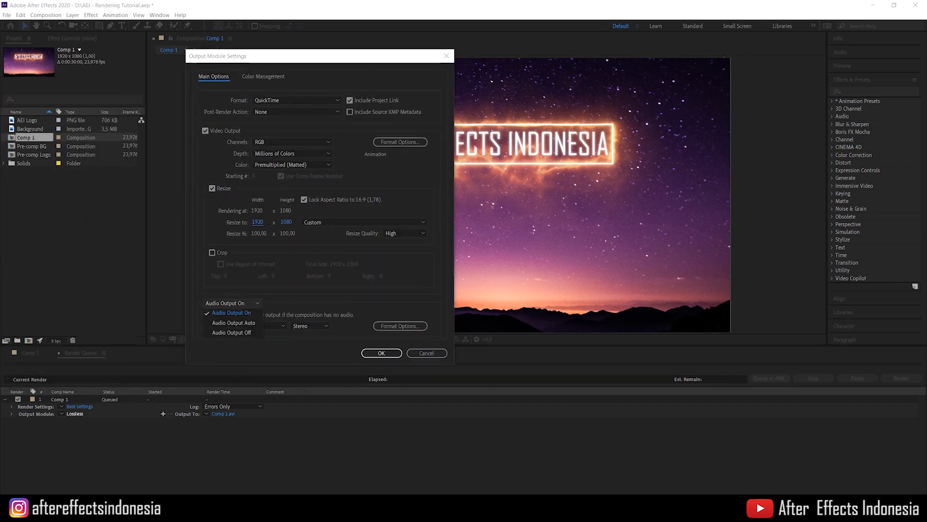
pyautogui.click(212, 252)
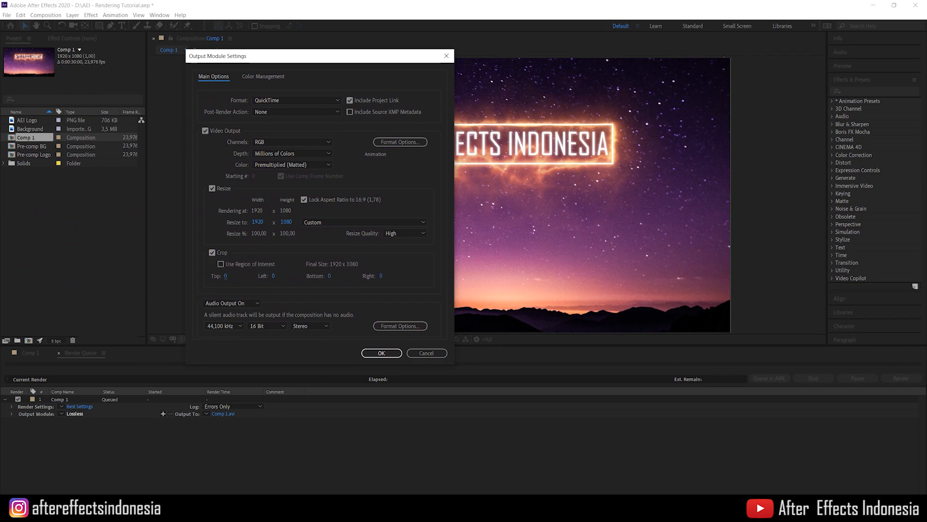
pyautogui.click(212, 252)
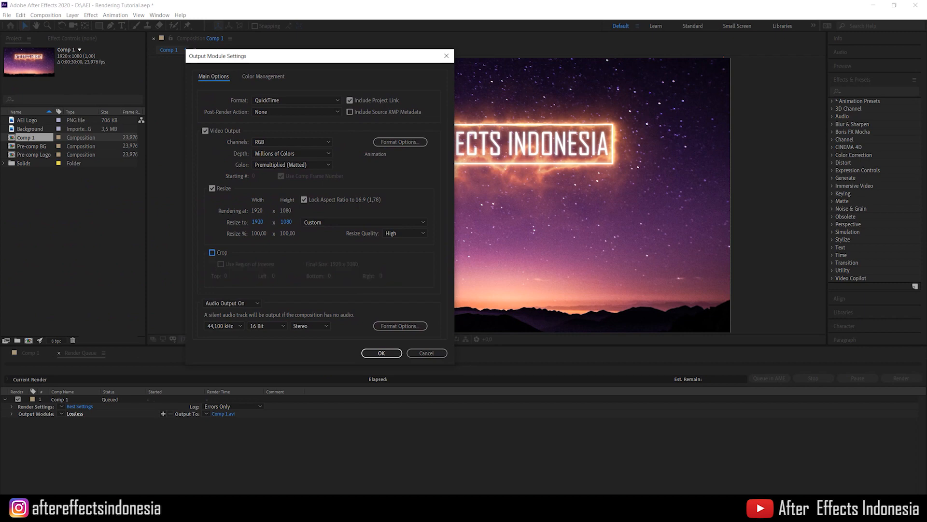
pyautogui.click(212, 188)
# - Examine the audio output choices, switch audio output off, and set it back to Audio Output On
pyautogui.click(230, 303)
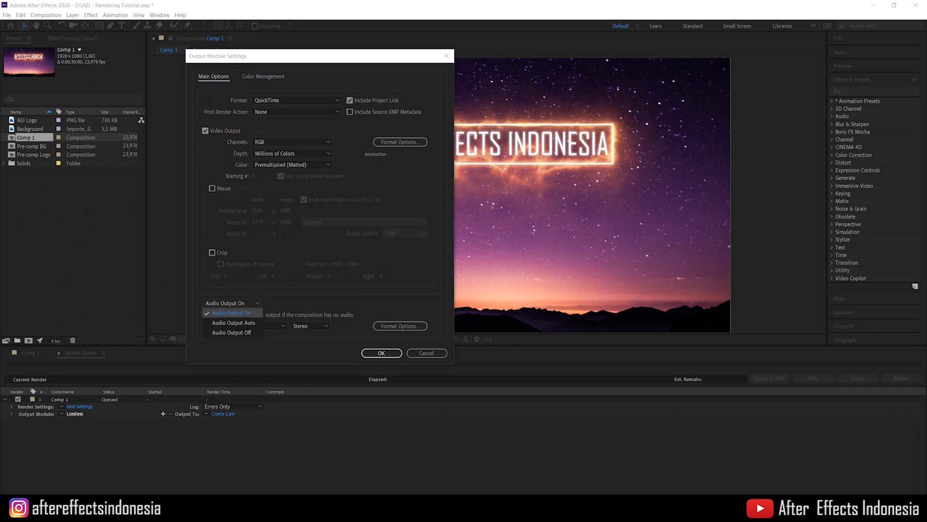
pyautogui.press('Escape')
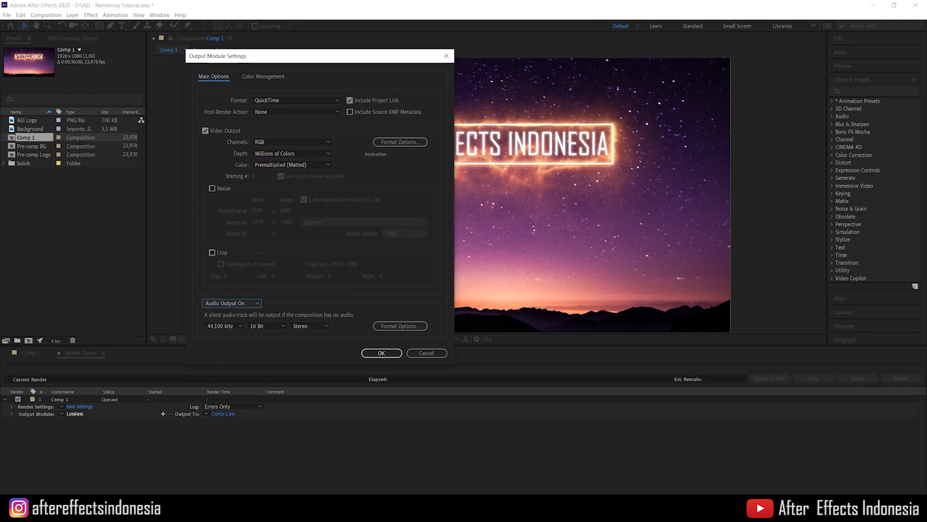
pyautogui.click(232, 304)
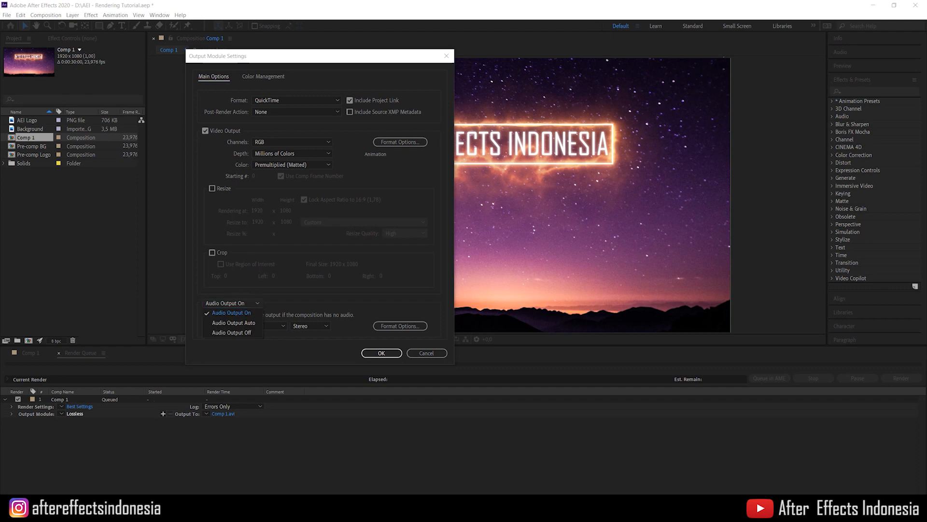
pyautogui.click(232, 313)
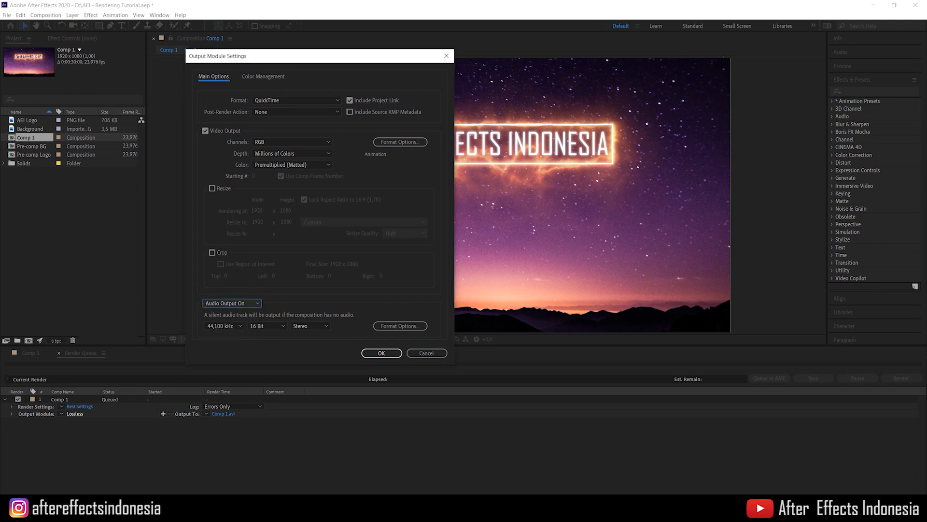
pyautogui.click(232, 303)
pyautogui.click(223, 331)
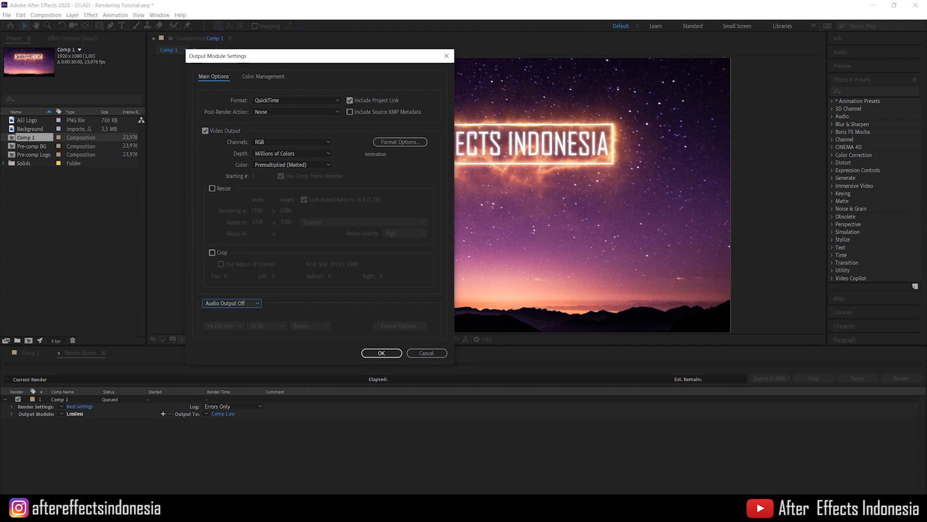
pyautogui.click(231, 303)
pyautogui.click(232, 312)
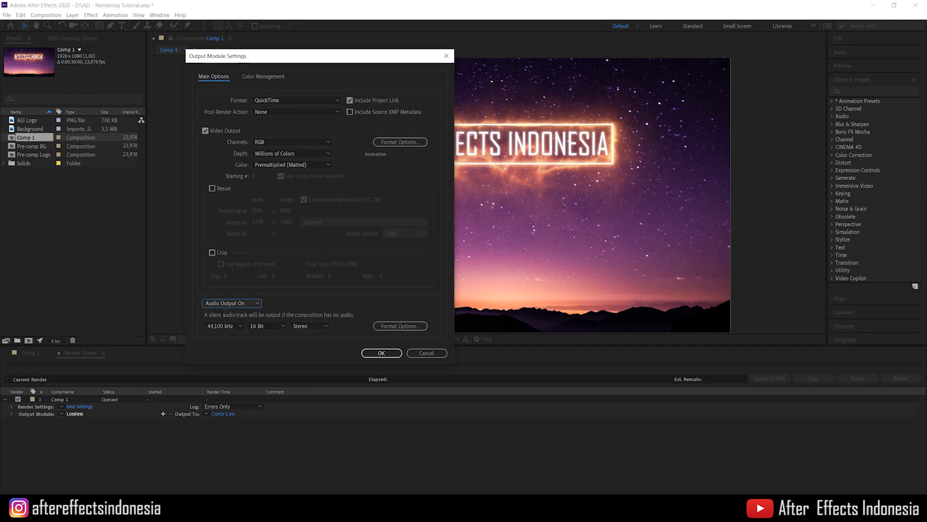
# - View the audio sample rate, bit depth and channel choices, keeping 44,100 kHz, 16 Bit and Stereo
pyautogui.click(224, 326)
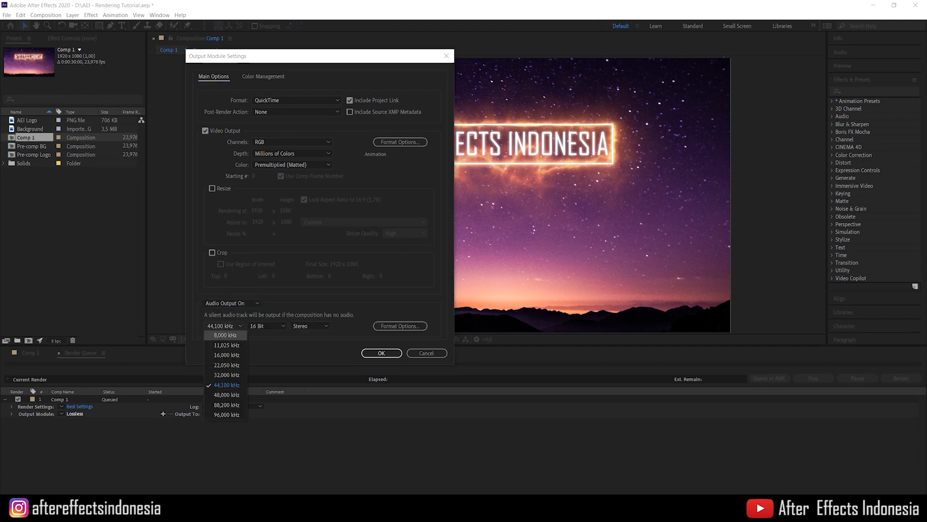
pyautogui.click(268, 325)
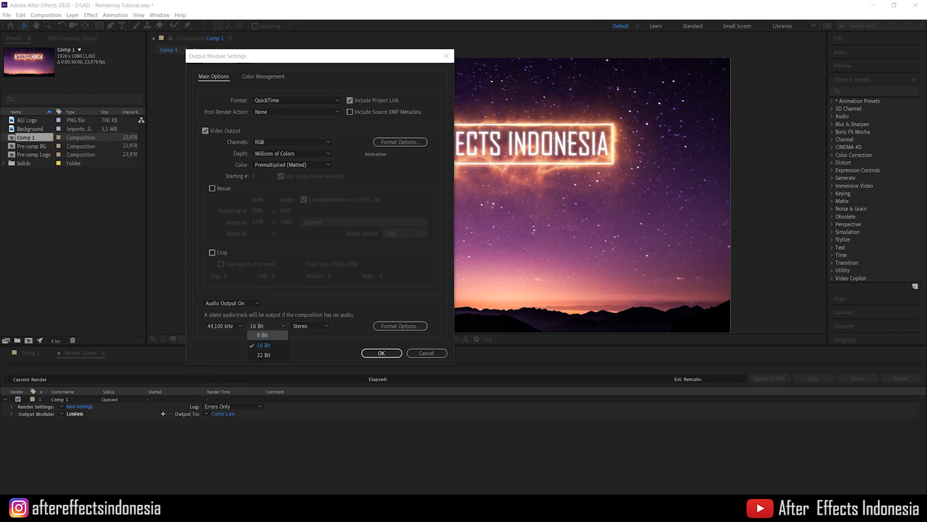
pyautogui.click(310, 325)
pyautogui.click(311, 325)
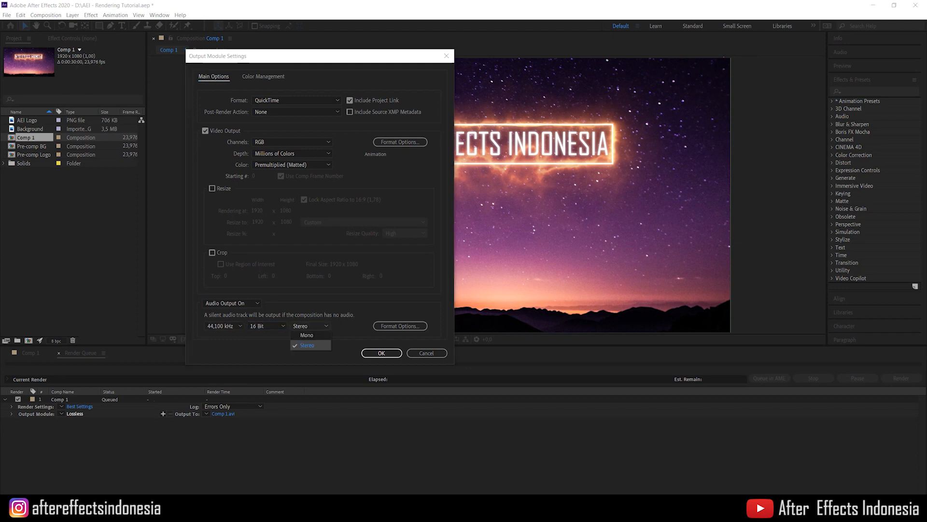
pyautogui.click(310, 345)
# - View the QuickTime audio format options and set the video codec to GoPro CineForm
pyautogui.click(400, 325)
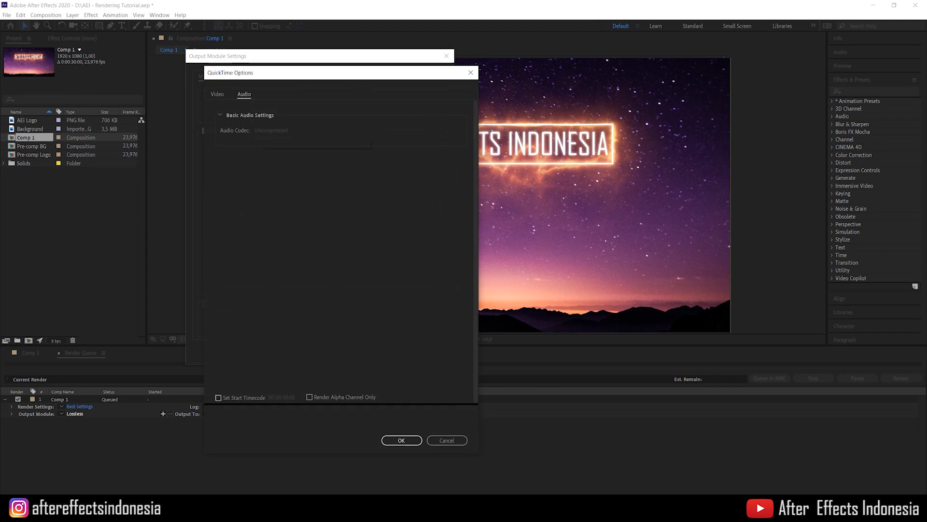
pyautogui.click(218, 94)
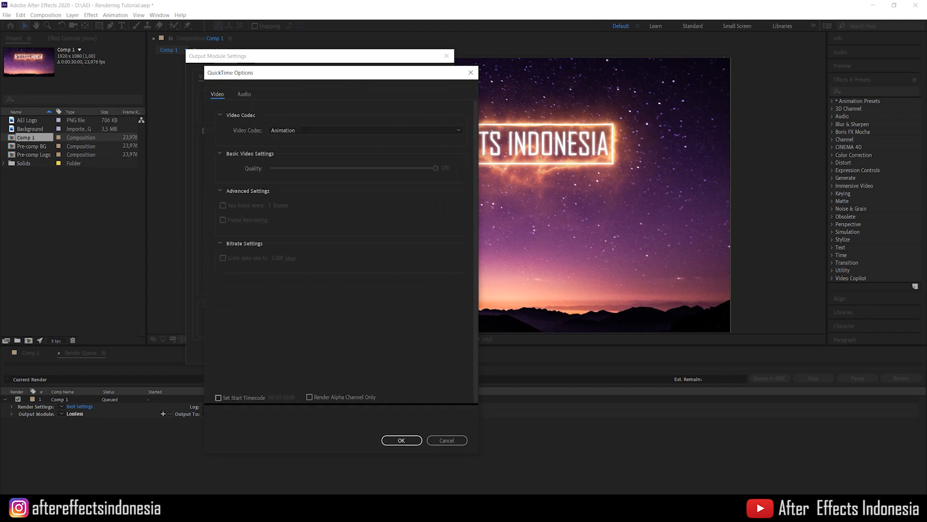
pyautogui.click(366, 130)
pyautogui.click(309, 329)
pyautogui.click(244, 94)
pyautogui.click(217, 94)
pyautogui.click(366, 130)
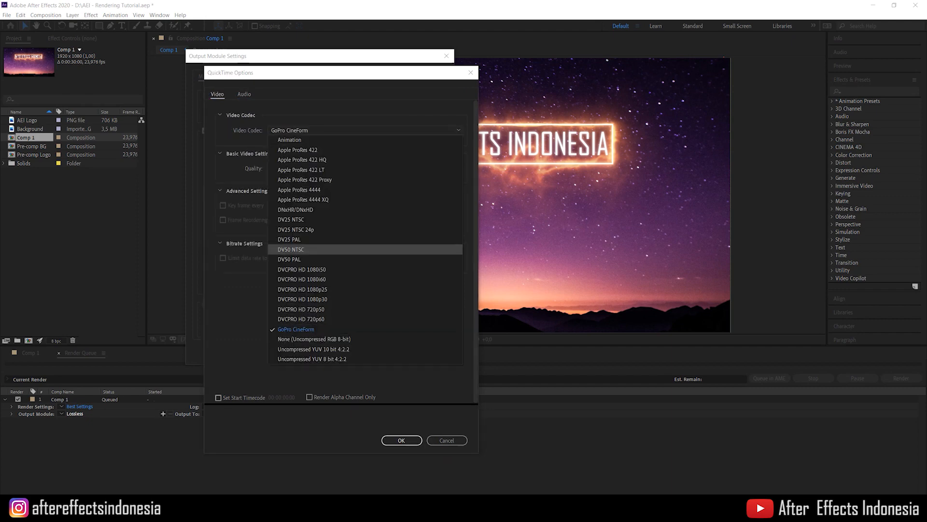
pyautogui.press('Escape')
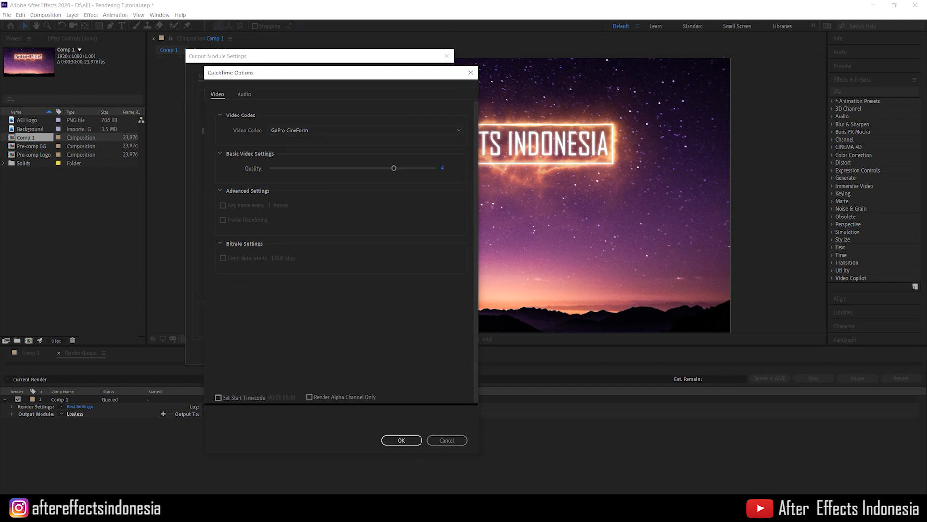
# - Check the audio codec setting in the QuickTime options, return to the video options and accept them
pyautogui.click(244, 94)
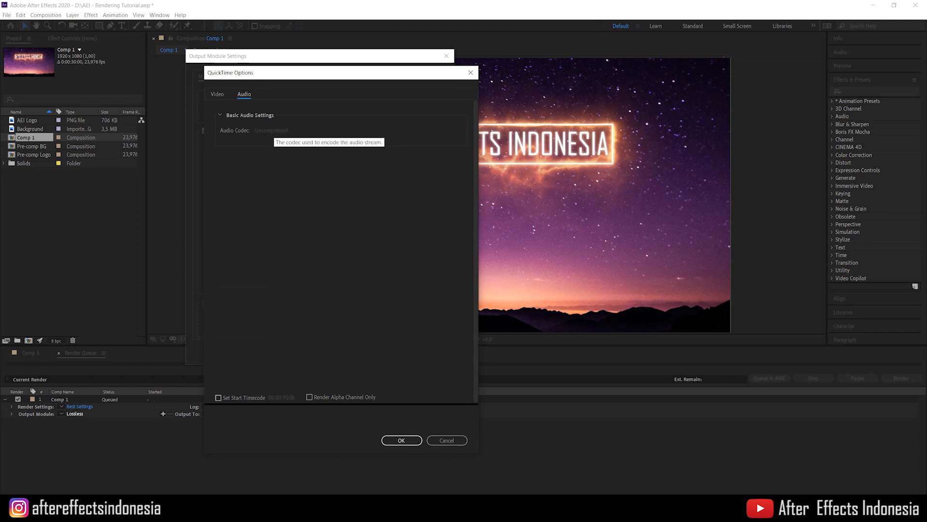
pyautogui.click(217, 94)
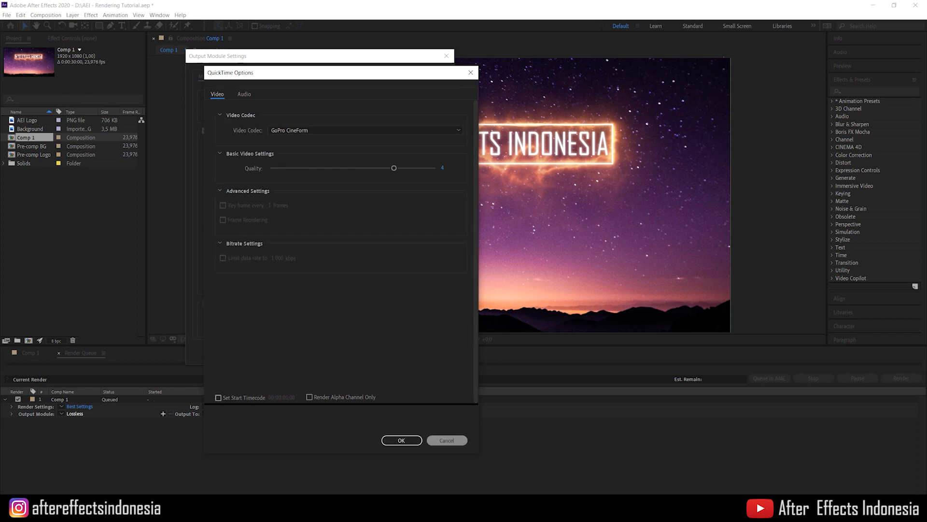
pyautogui.click(401, 440)
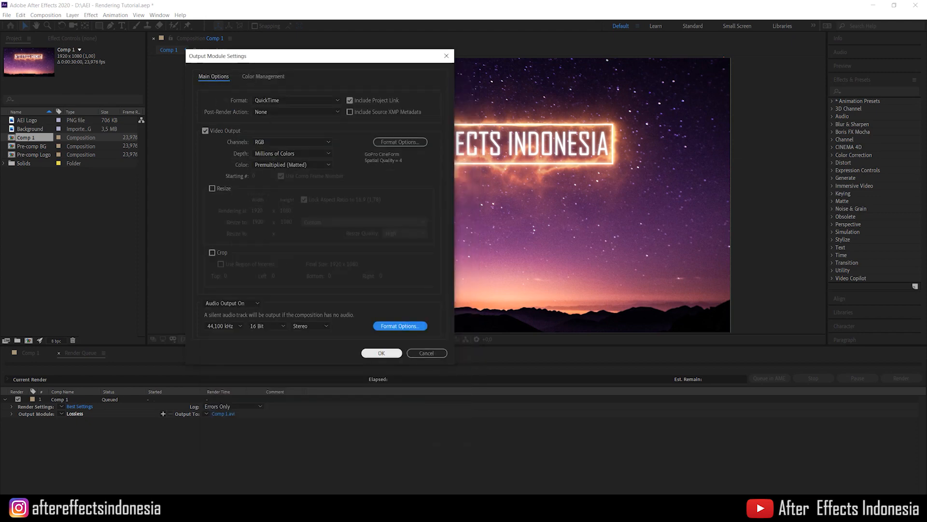
# - Examine the output module's Color Management options, including the Convert To Linear Light choices, and cancel the output module settings
pyautogui.click(263, 77)
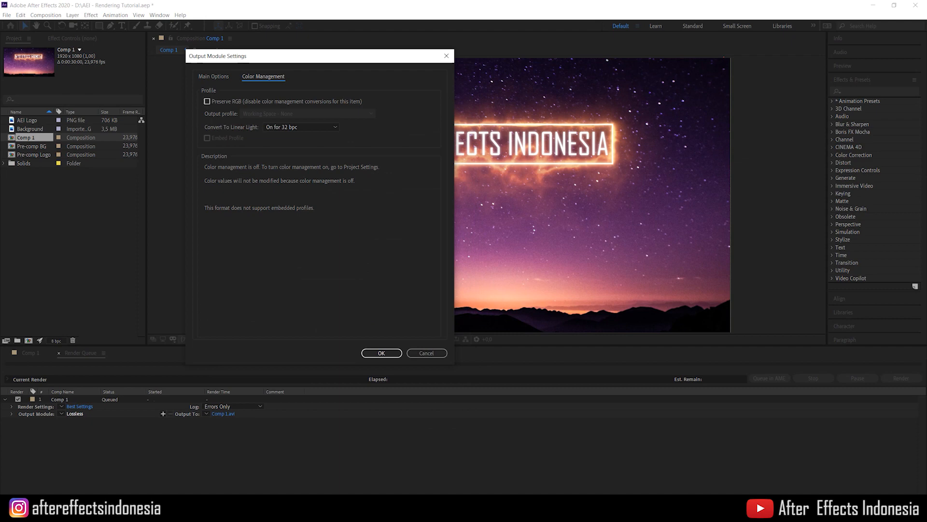
pyautogui.click(301, 126)
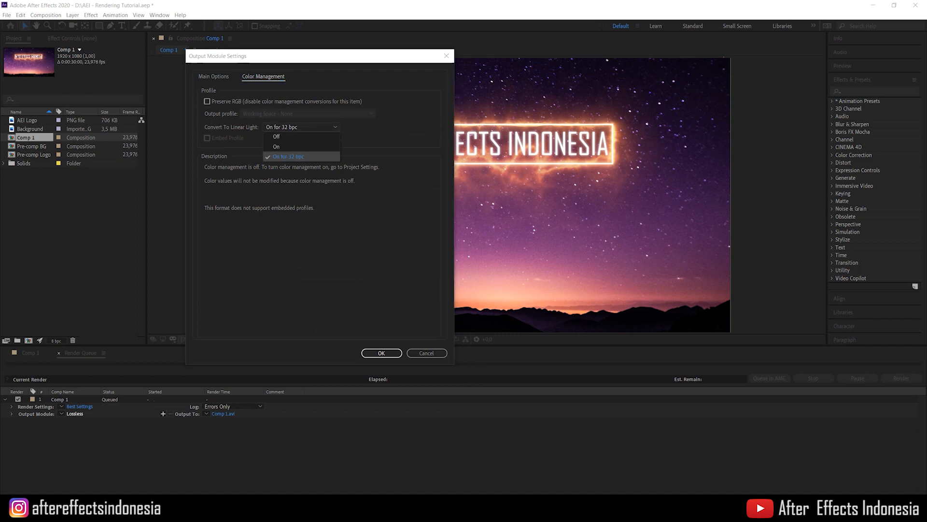
pyautogui.press('Escape')
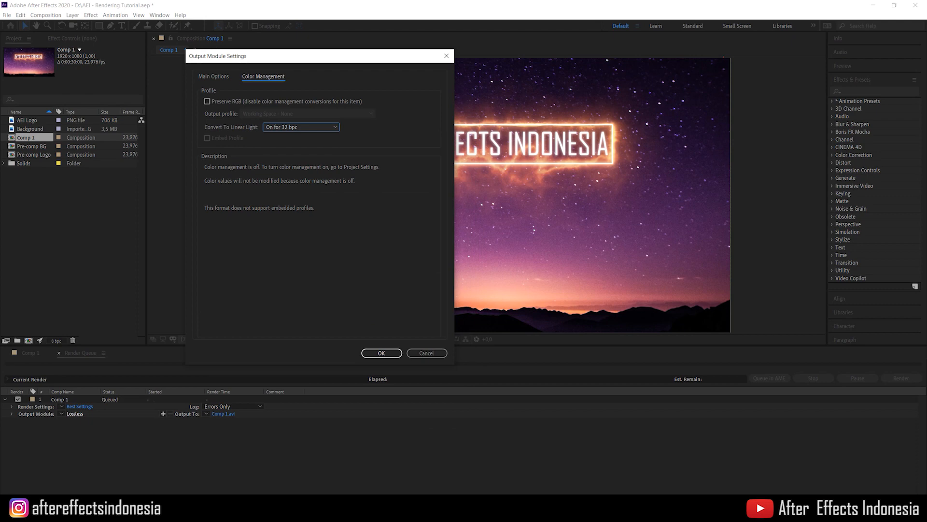
pyautogui.click(301, 127)
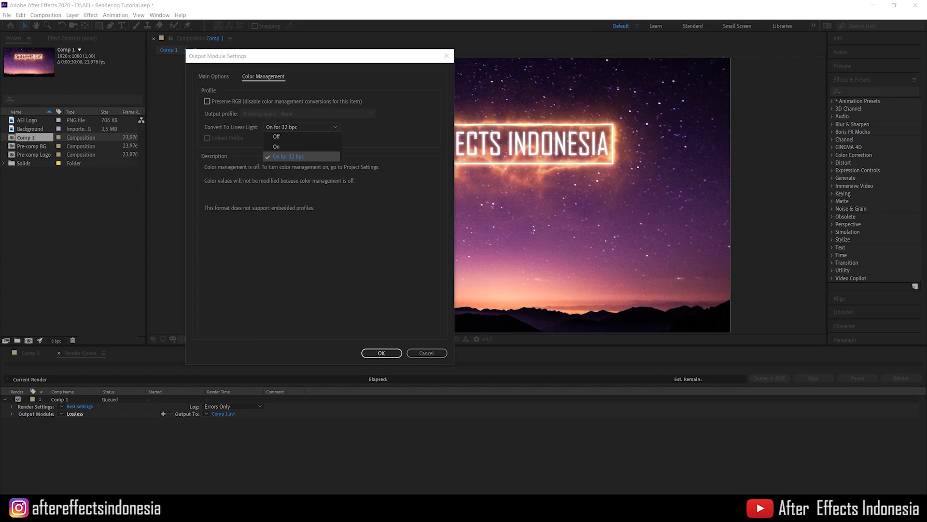
pyautogui.click(301, 127)
pyautogui.click(214, 77)
pyautogui.click(426, 353)
# - Return to the Comp 1 timeline, view its advanced and basic composition settings, and close them without changes
pyautogui.click(46, 15)
pyautogui.click(75, 251)
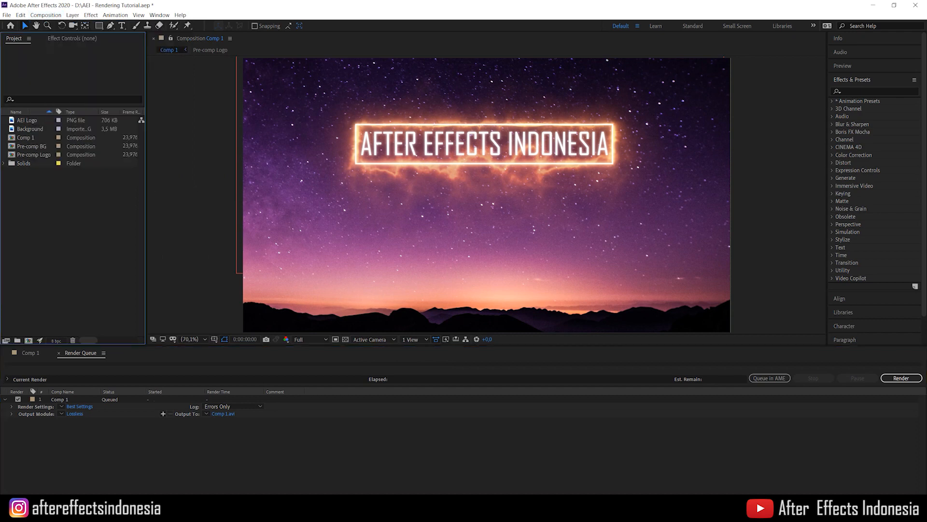
pyautogui.click(30, 353)
pyautogui.click(46, 15)
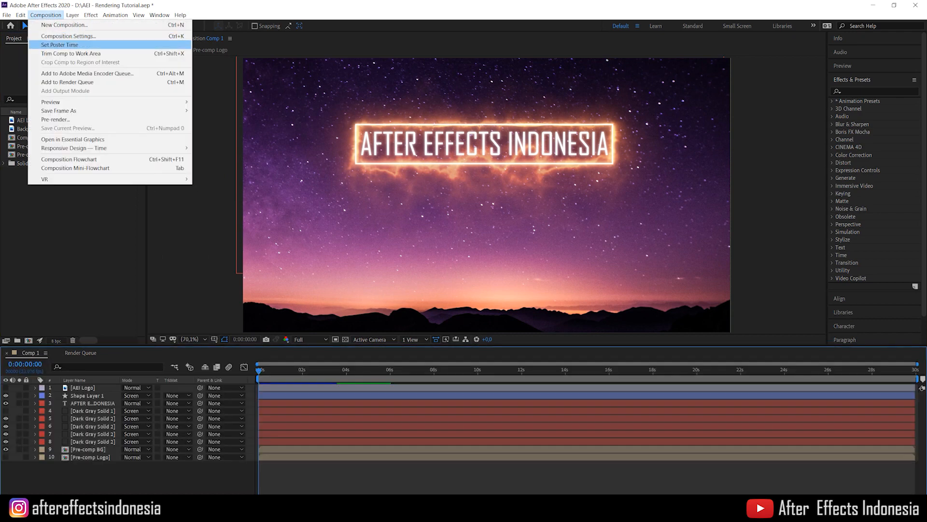
pyautogui.click(73, 34)
pyautogui.click(380, 178)
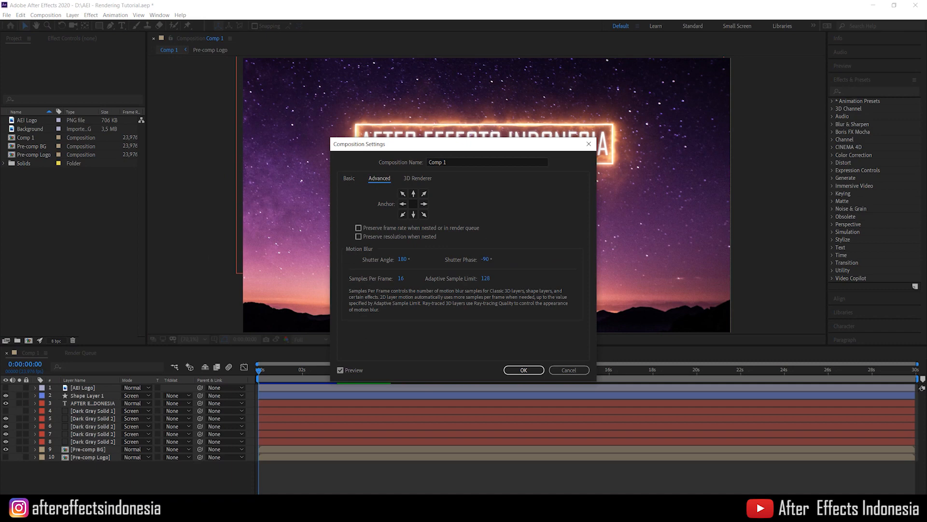
pyautogui.click(349, 178)
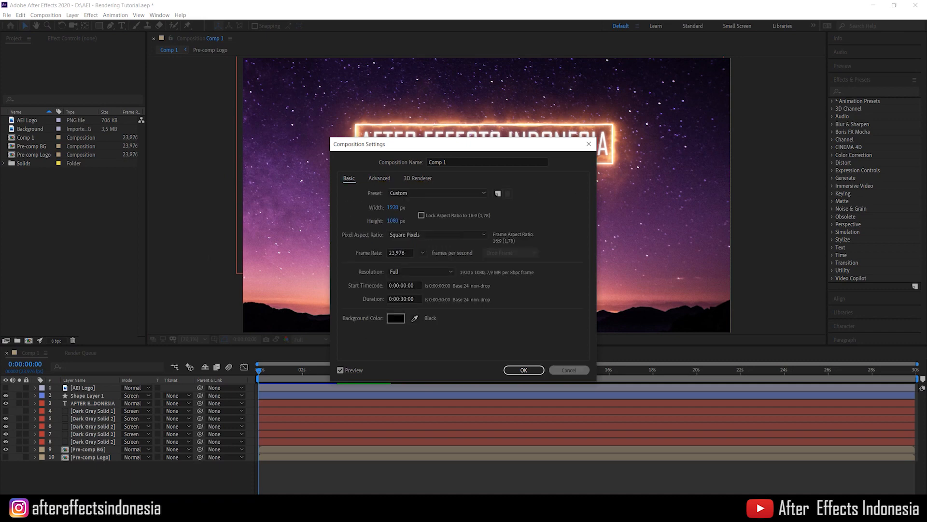
pyautogui.click(569, 369)
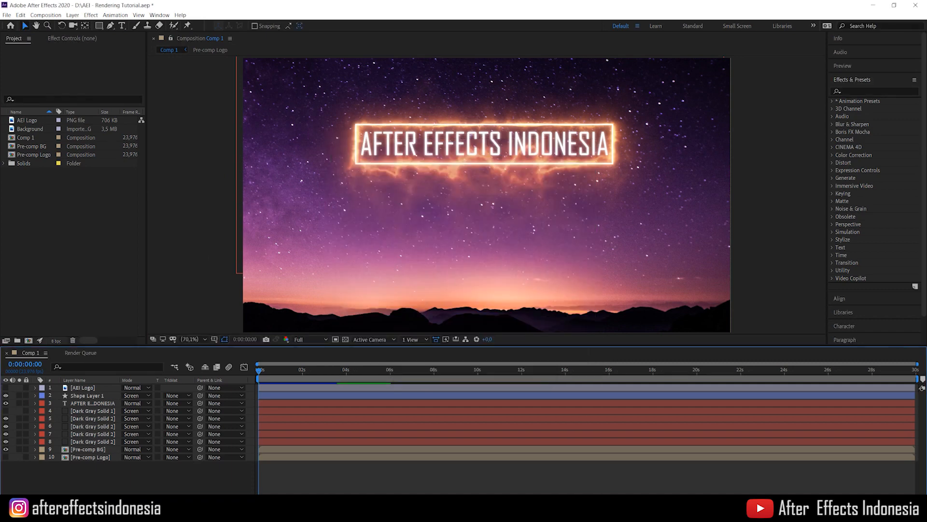
# - Examine the Depth and Assume Working Gamma choices in the project's color settings, keeping 8 bits per channel and 2.4 (Rec. 709)
pyautogui.click(56, 341)
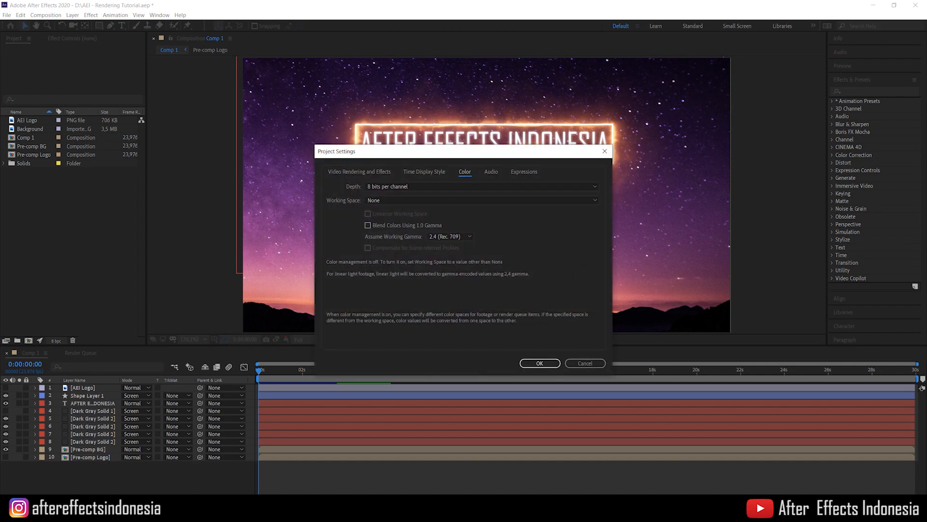
pyautogui.click(480, 186)
pyautogui.click(481, 186)
pyautogui.click(481, 187)
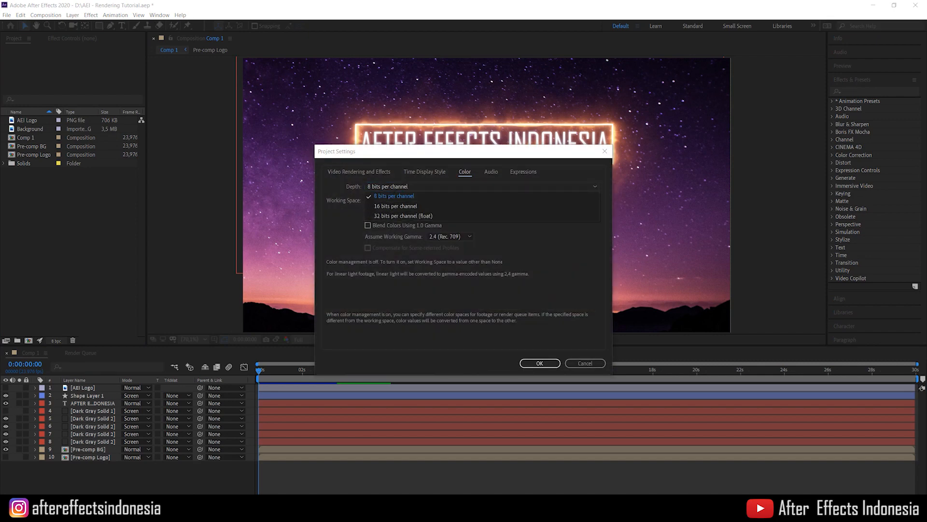
pyautogui.click(481, 187)
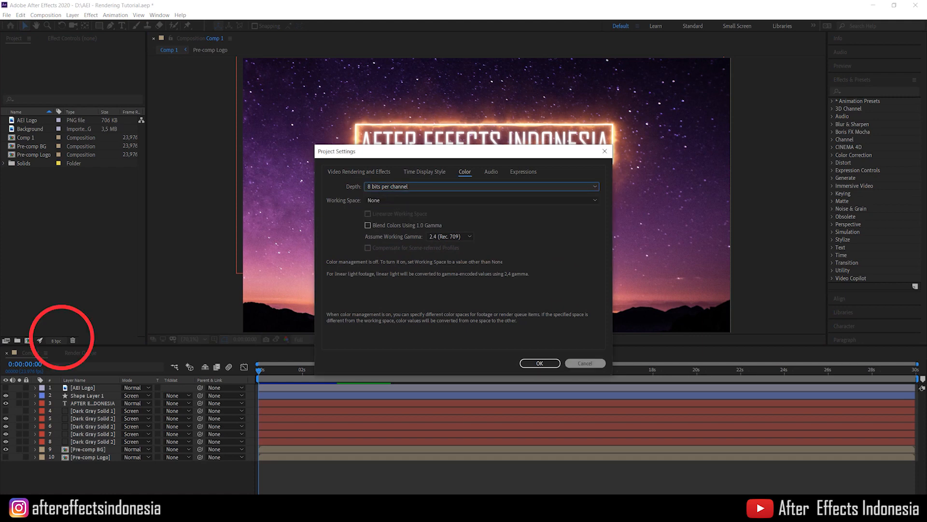
pyautogui.click(450, 236)
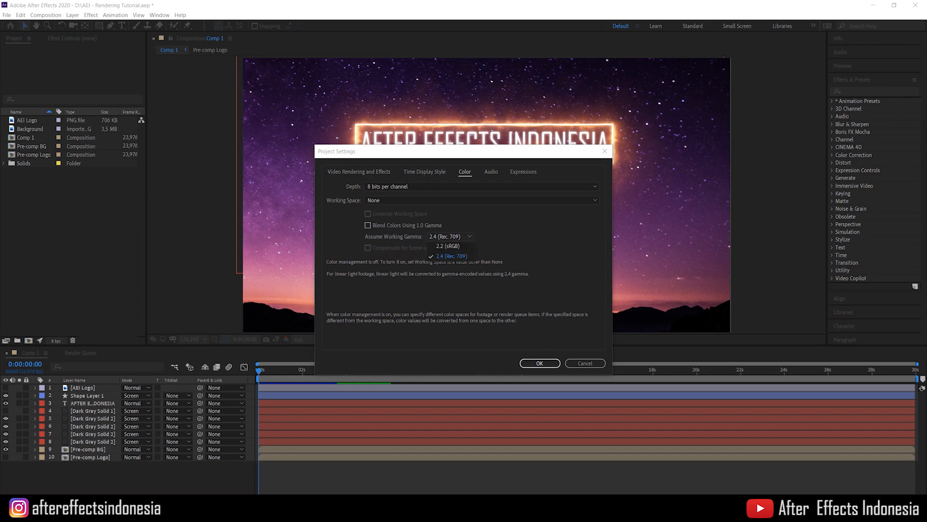
pyautogui.click(451, 236)
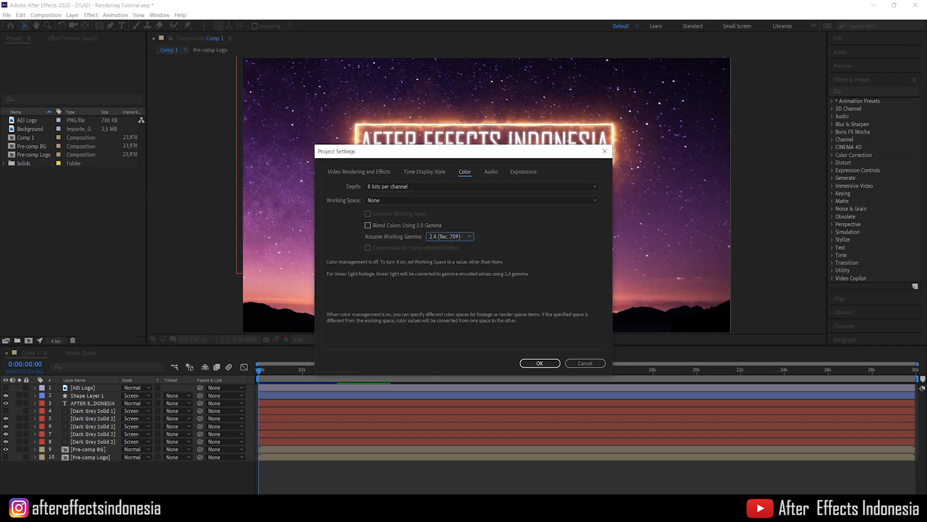
# - Try the ACES Academy Color Encoding Specification SMPTE ST working space, set Working Space back to None, and accept the project settings
pyautogui.click(459, 200)
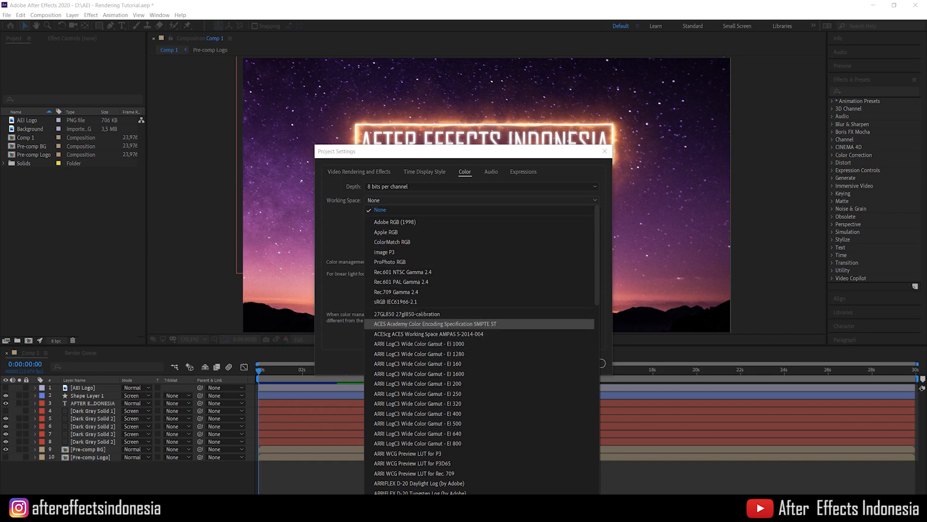
pyautogui.click(435, 324)
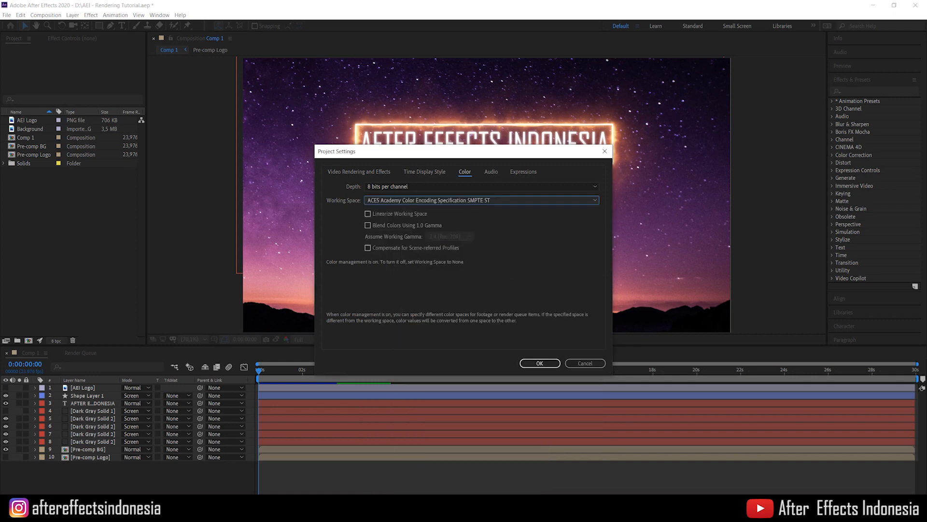
pyautogui.click(480, 200)
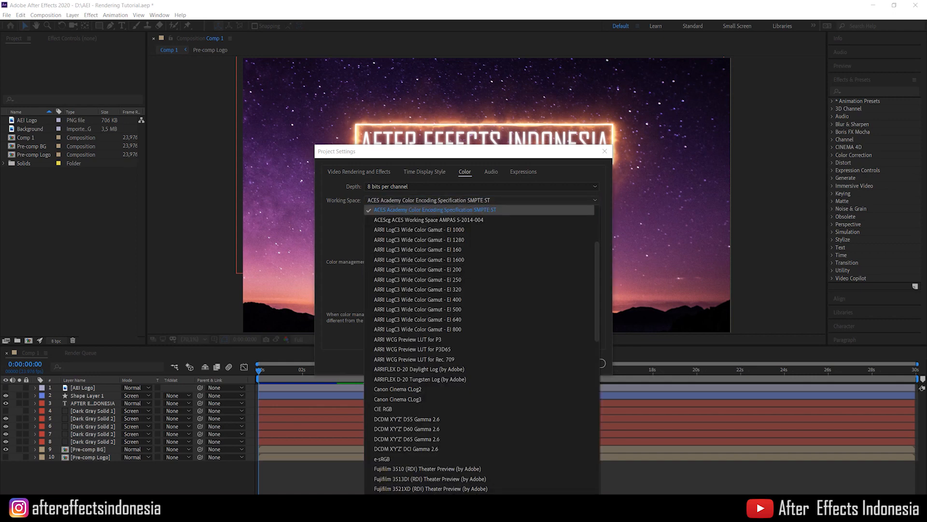
pyautogui.scroll(4, 480, 347)
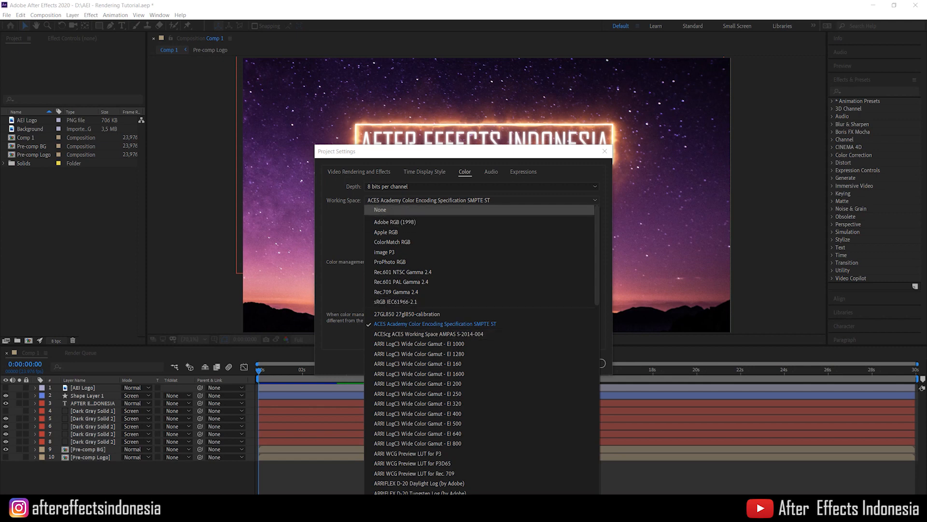
pyautogui.click(380, 209)
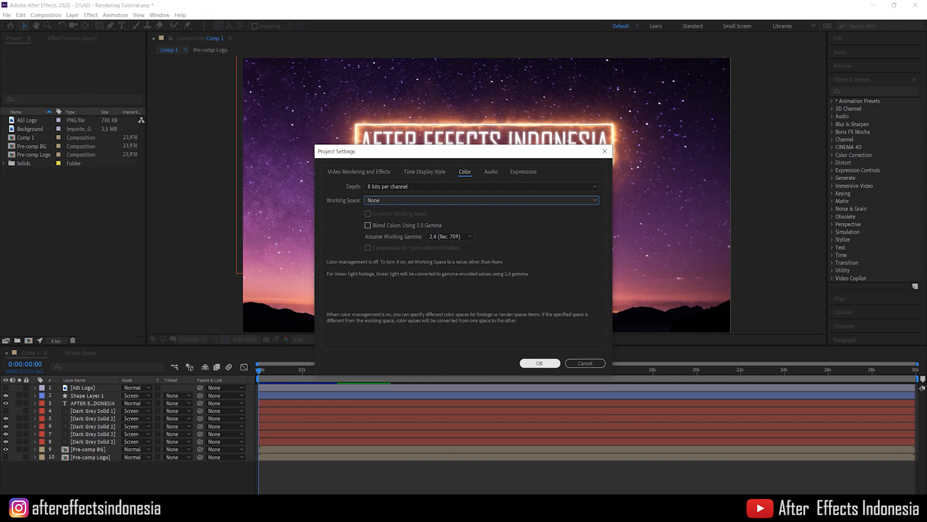
pyautogui.click(539, 362)
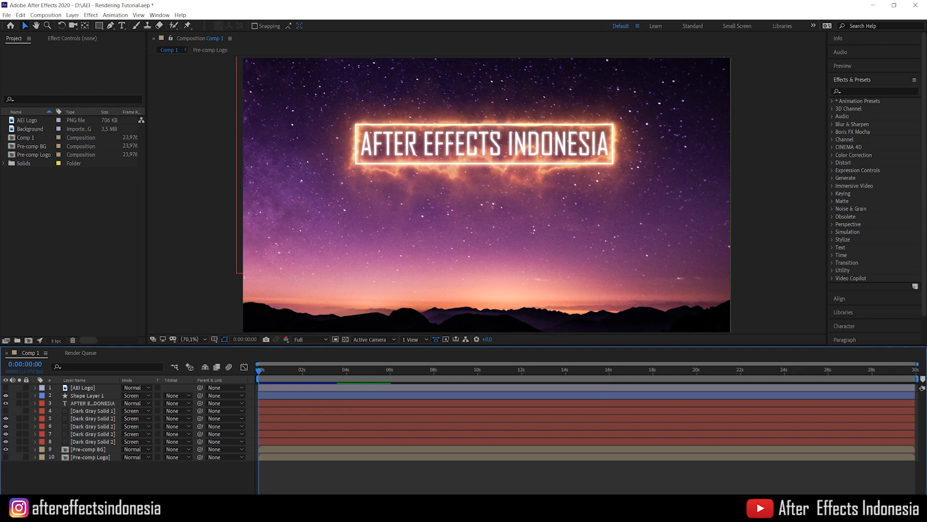
# - Export Comp 1 to the render queue again and delete the older Comp 1 entry from the queue
pyautogui.click(7, 15)
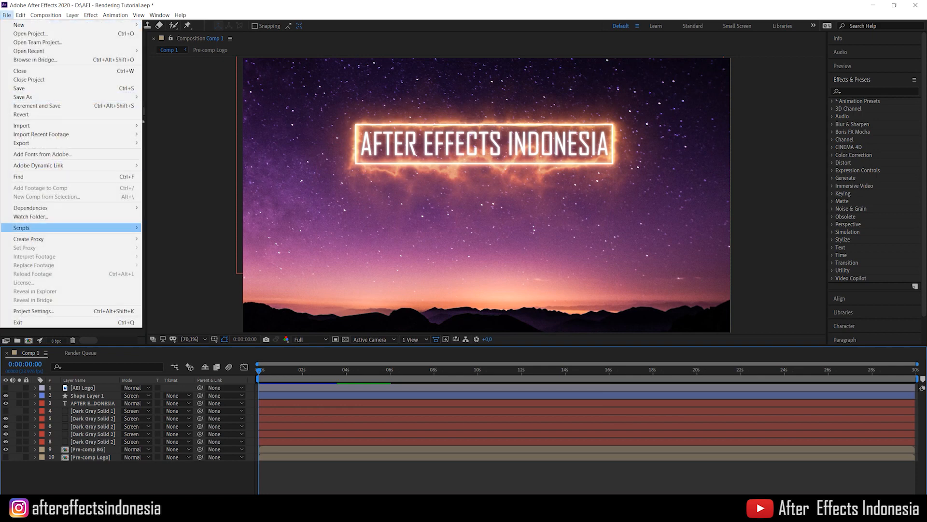
pyautogui.moveTo(63, 143)
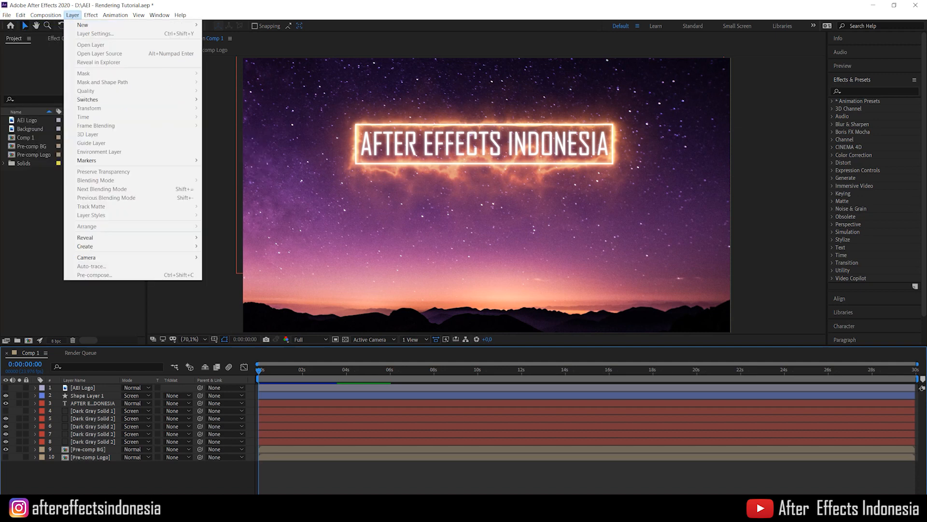
pyautogui.click(72, 15)
pyautogui.click(7, 15)
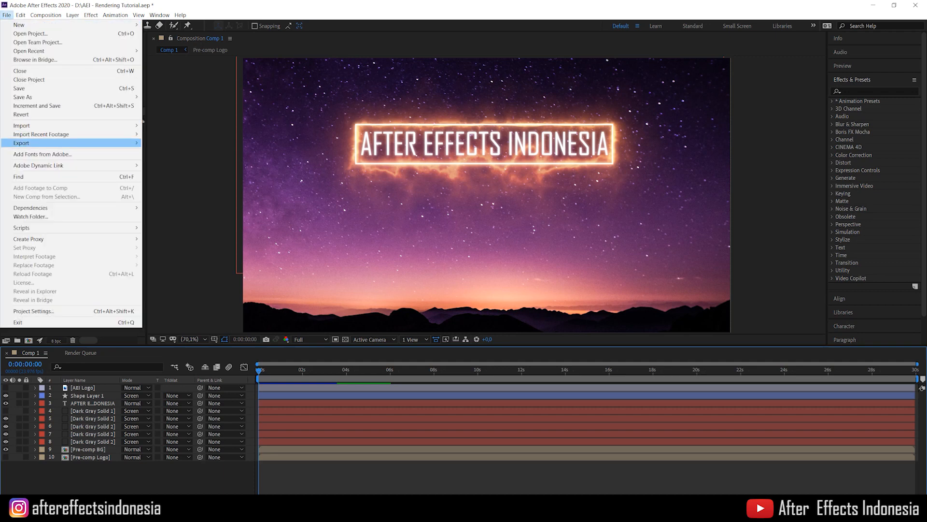
pyautogui.moveTo(72, 142)
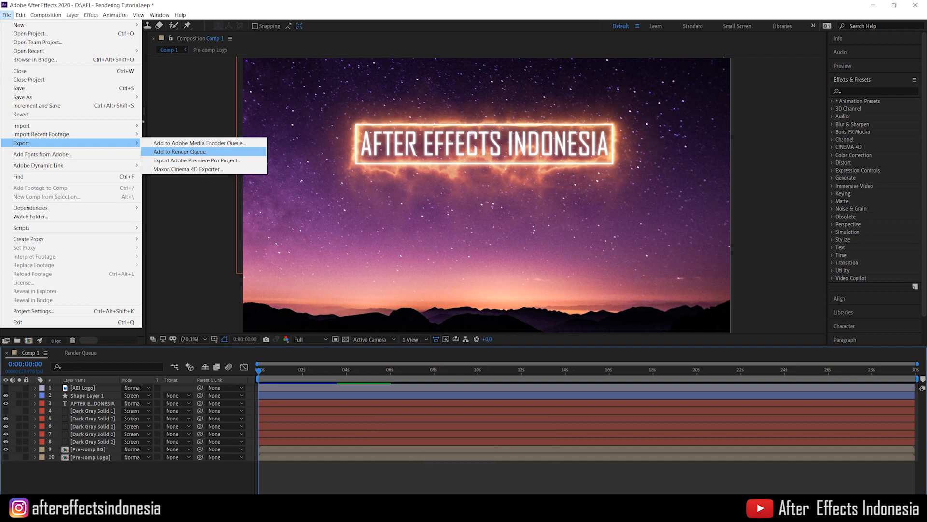
pyautogui.click(180, 151)
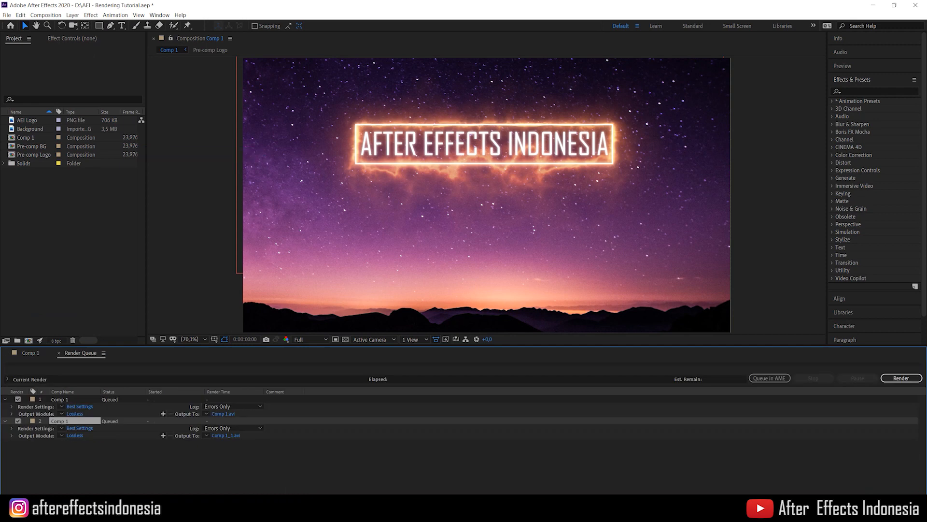
pyautogui.click(60, 399)
pyautogui.press('Delete')
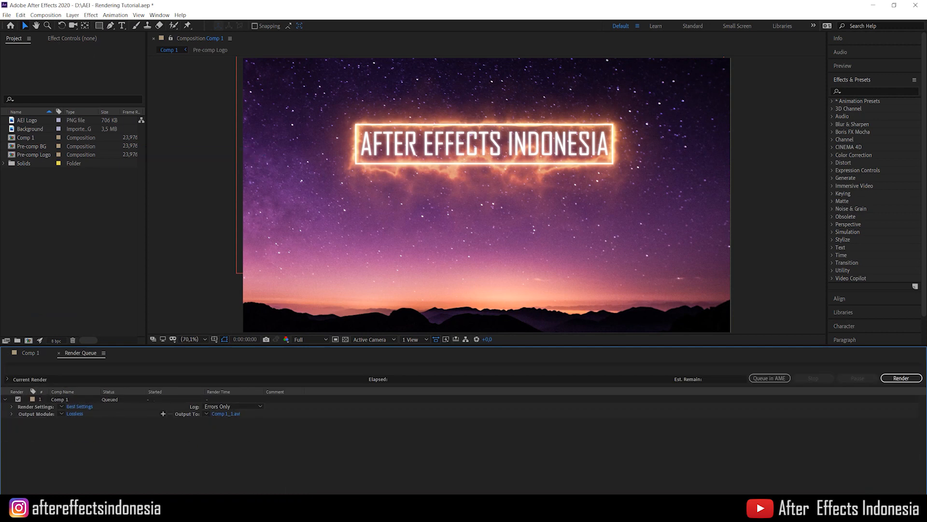
# - Open Comp 1's render settings and examine the Proxy Use and Quality choices, keeping Use No Proxies and Best
pyautogui.click(80, 407)
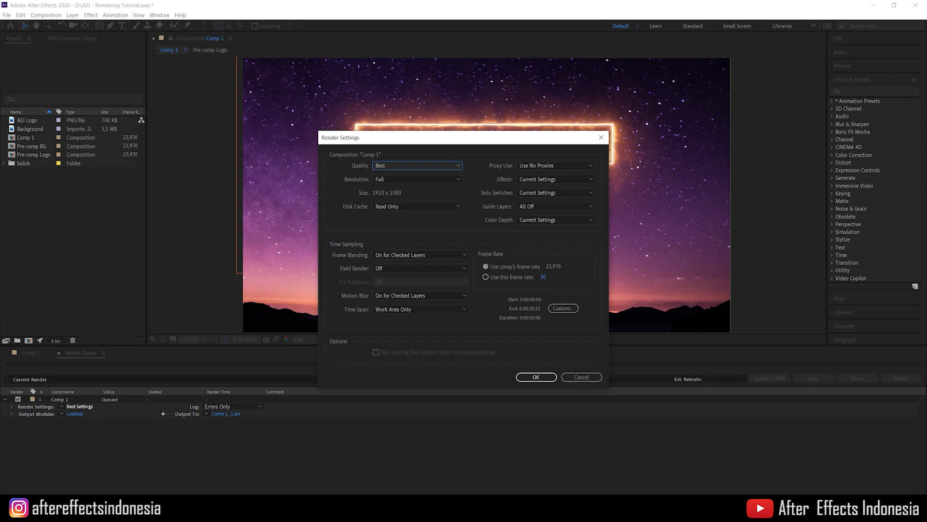
pyautogui.click(556, 166)
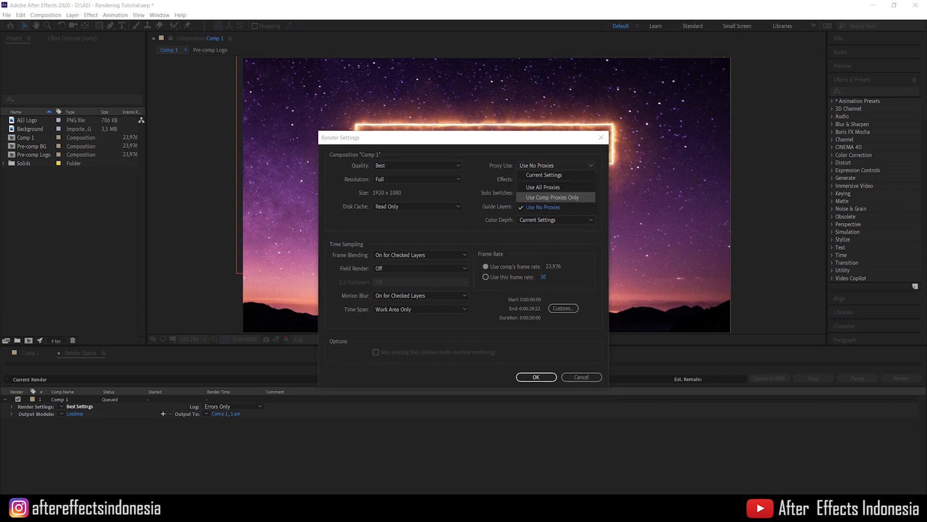
pyautogui.click(556, 166)
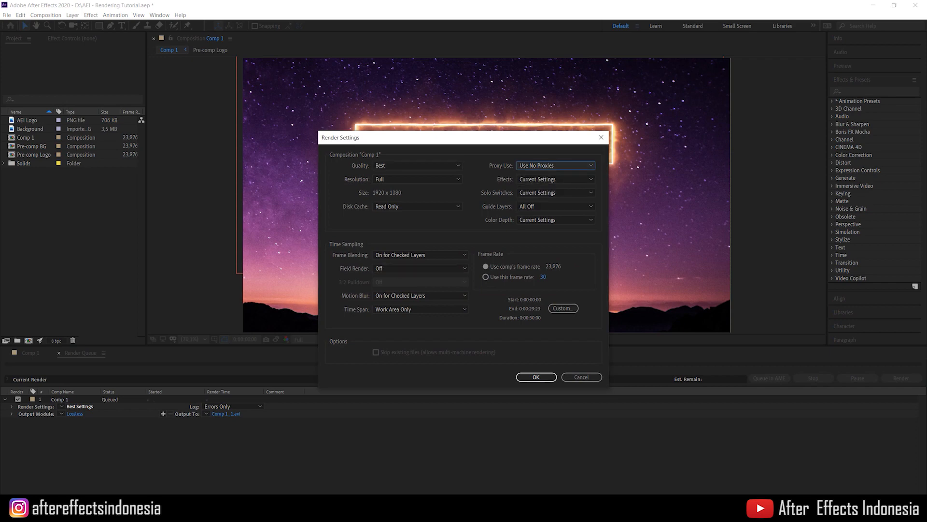
pyautogui.click(418, 166)
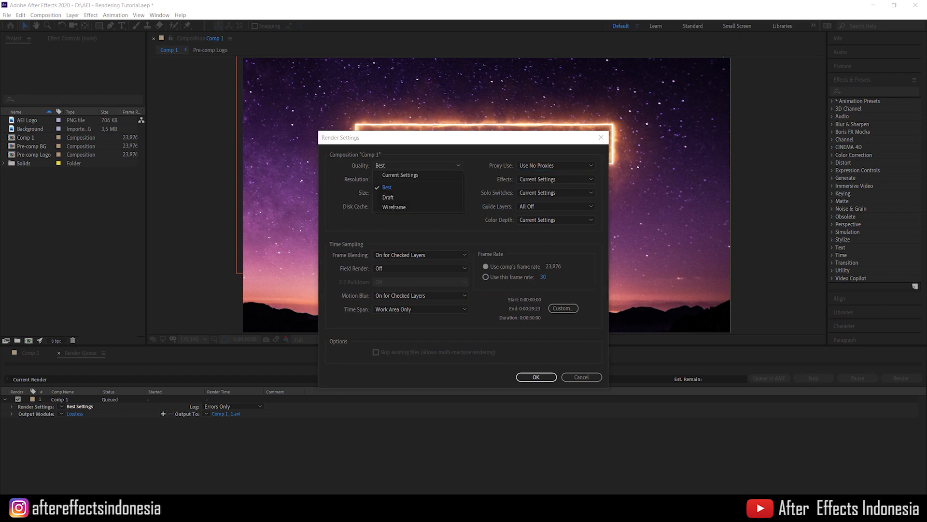
pyautogui.click(394, 188)
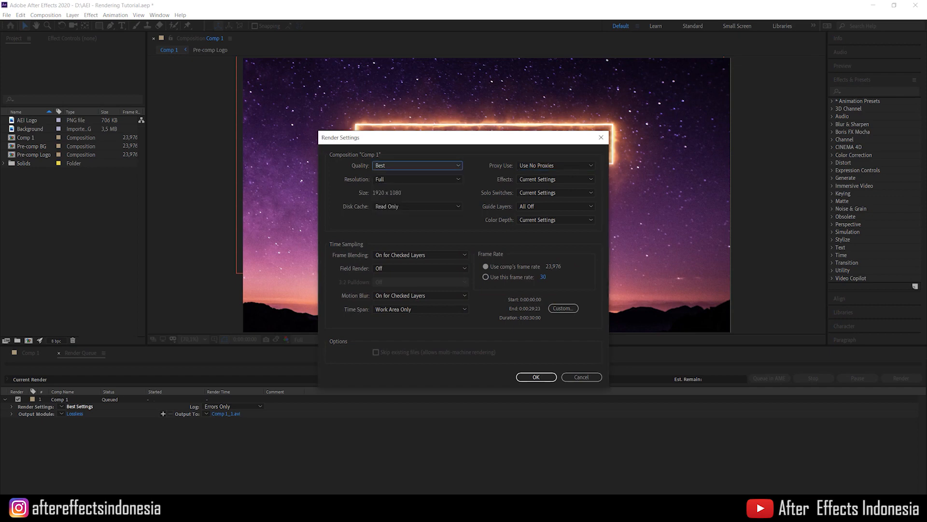
pyautogui.click(418, 165)
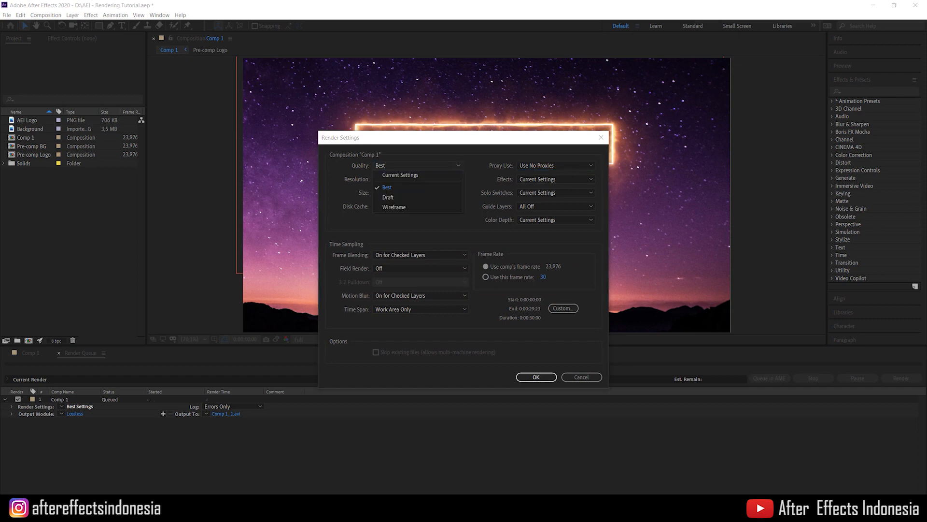
pyautogui.click(417, 166)
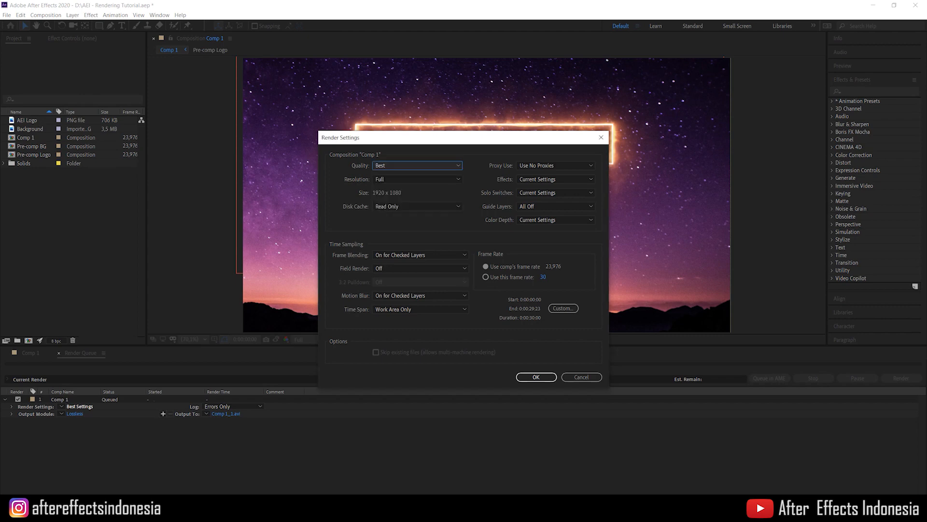
pyautogui.click(417, 165)
pyautogui.click(418, 166)
# - Examine the render Resolution choices, move the dialog aside to uncover the composition, and close it without changes
pyautogui.click(418, 179)
pyautogui.click(418, 179)
pyautogui.click(418, 179)
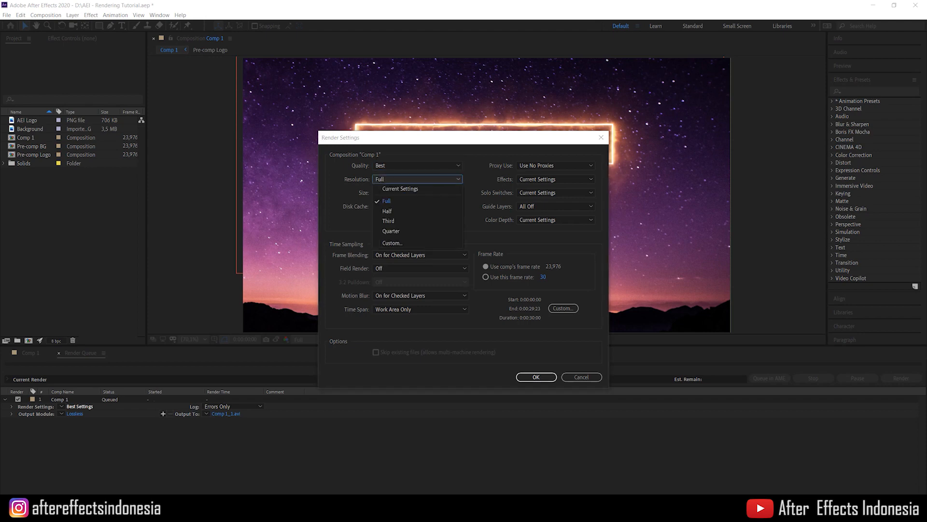
pyautogui.click(417, 179)
pyautogui.moveTo(473, 139); pyautogui.dragTo(701, 136)
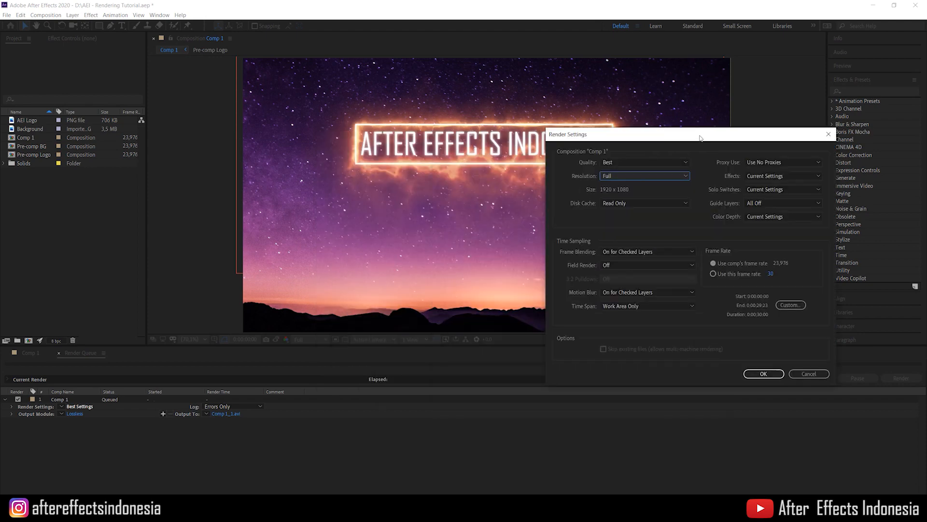
pyautogui.click(810, 374)
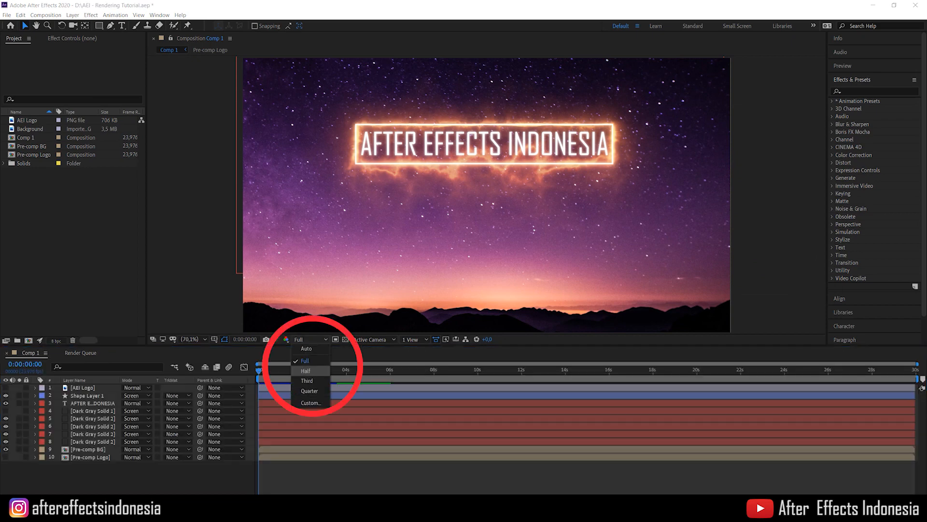
# - View the composition viewer's resolution choices, compare them with the Resolution options in the render settings, and cancel the settings
pyautogui.click(346, 354)
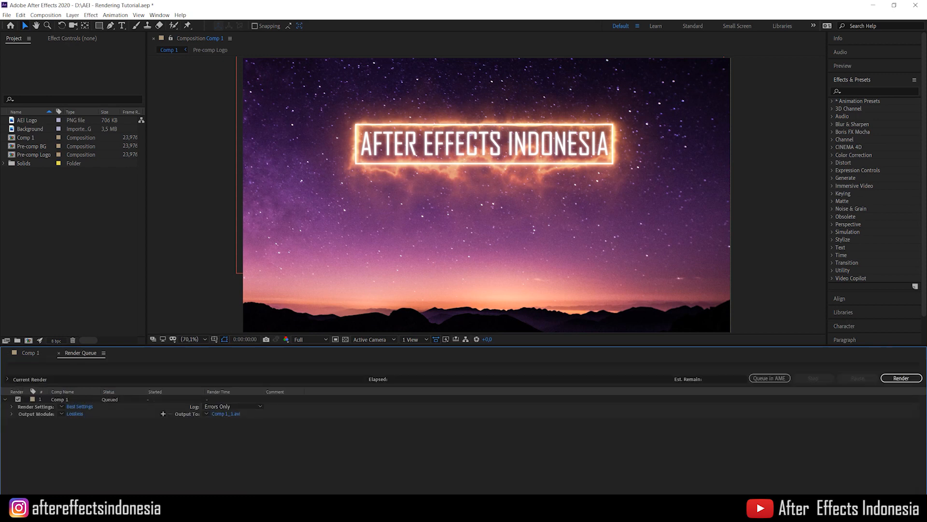
pyautogui.click(80, 406)
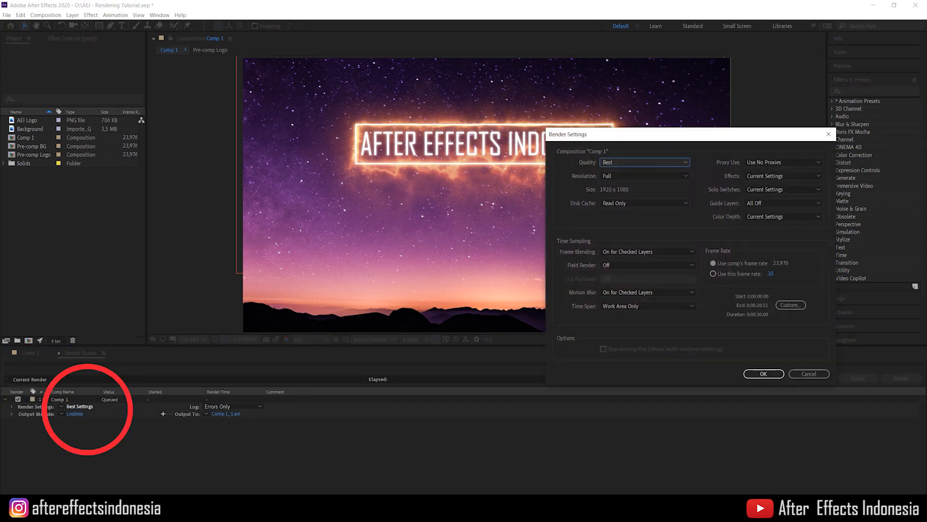
pyautogui.click(645, 176)
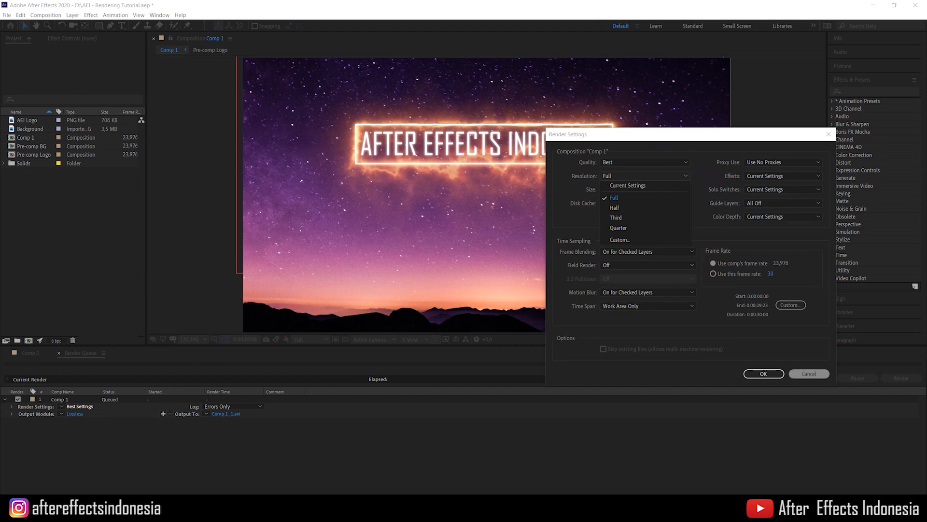
pyautogui.click(809, 374)
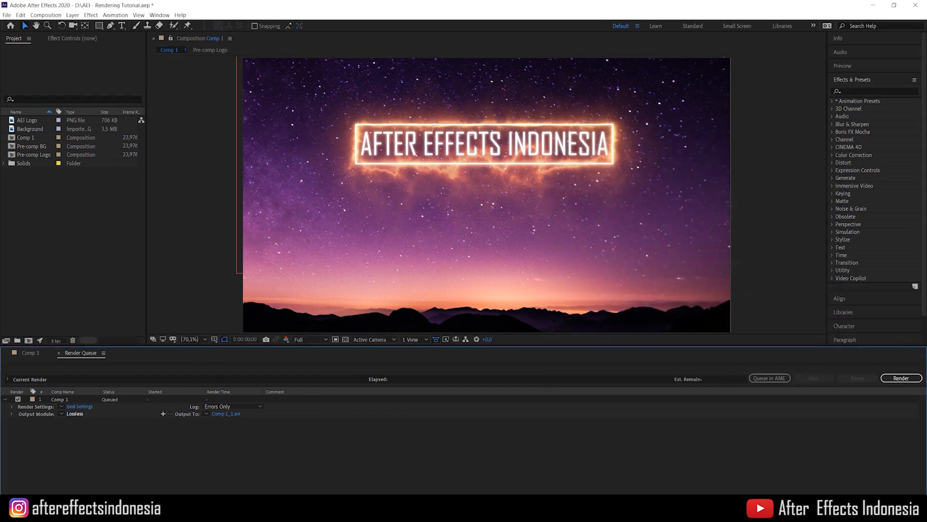
# - Open Comp 1's output module settings and view the available formats, keeping AVI
pyautogui.click(74, 413)
pyautogui.click(296, 100)
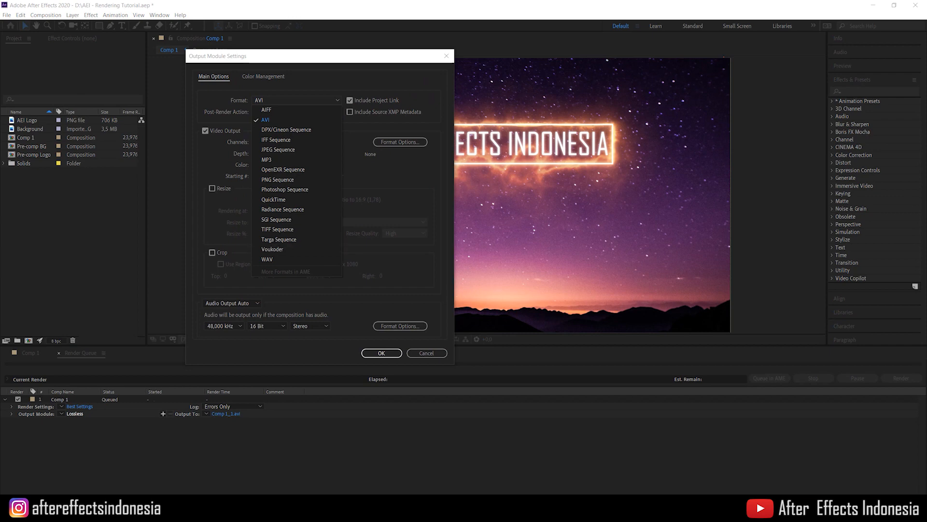
pyautogui.press('Escape')
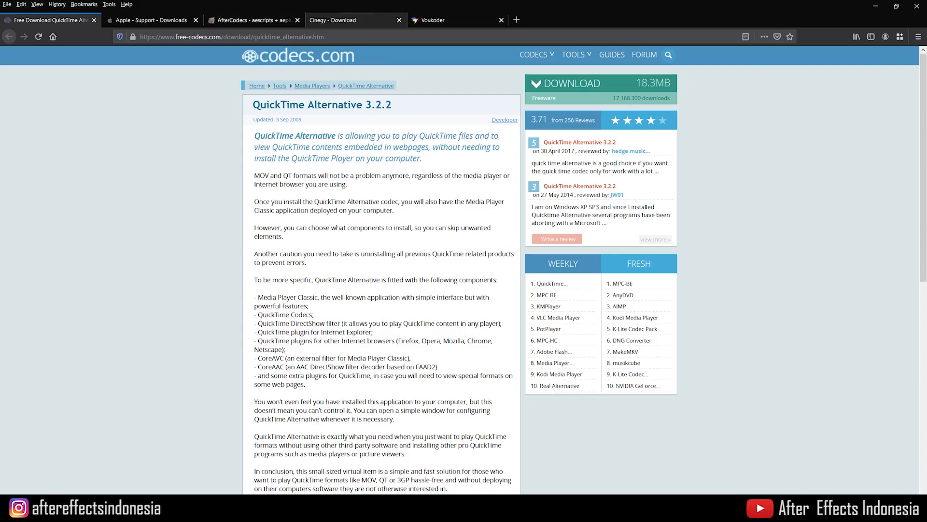
# - Switch to the browser, read the Voukoder home page, and view the download assets on the Voukoder 4.1 release page
pyautogui.click(449, 20)
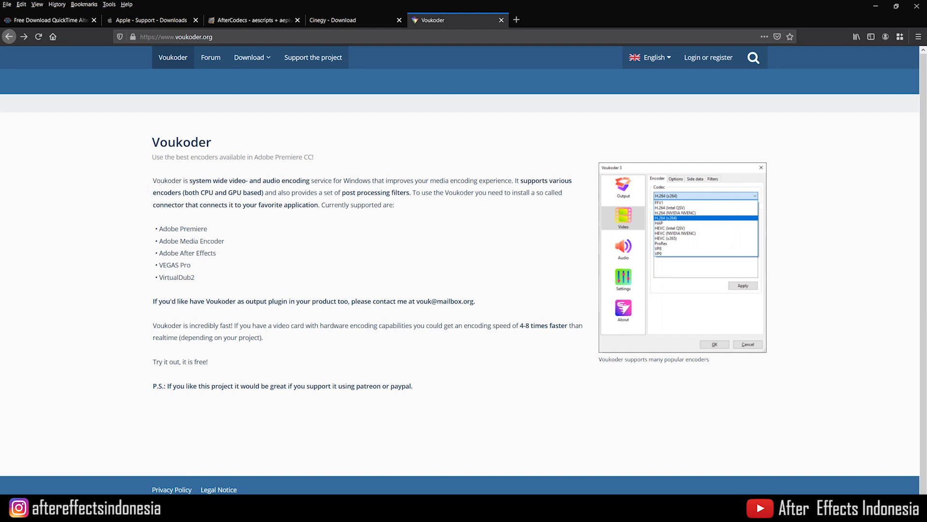
pyautogui.moveTo(153, 361); pyautogui.dragTo(208, 361)
pyautogui.click(209, 361)
pyautogui.moveTo(252, 58)
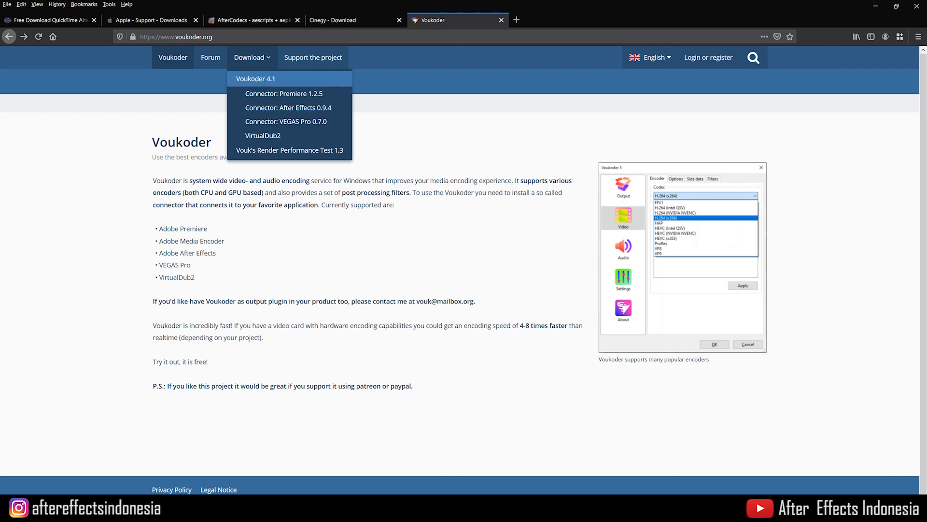
pyautogui.click(256, 78)
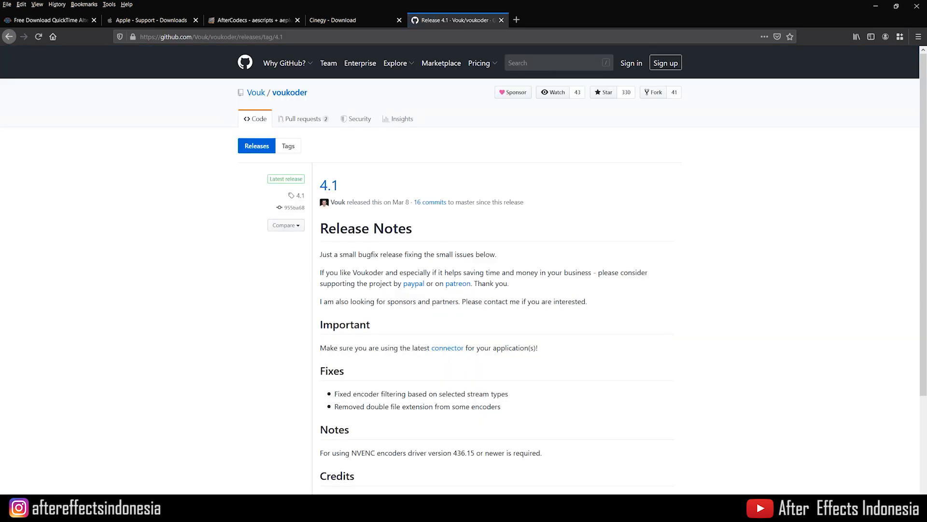
pyautogui.scroll(-3, 463, 270)
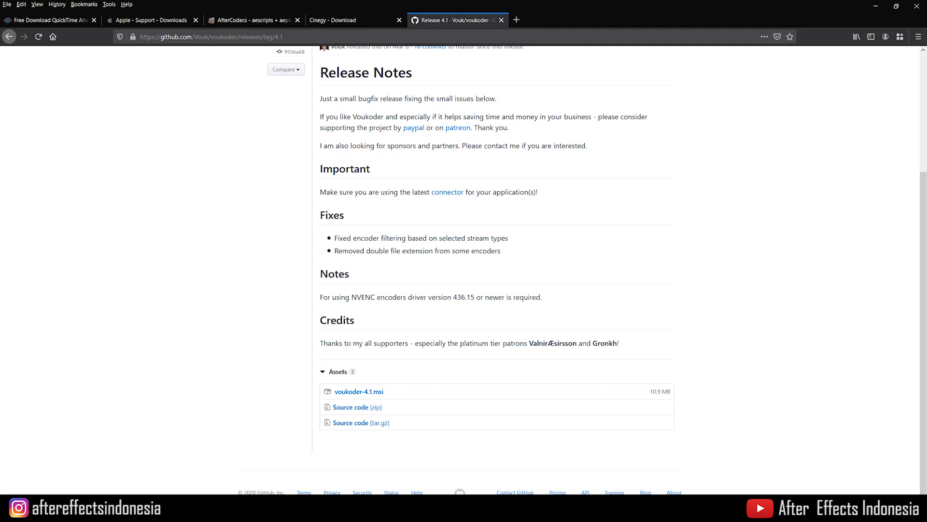
# - Return to the Voukoder site, request the After Effects 0.9.4 connector download, and cancel it
pyautogui.hotkey('alt', 'Left')
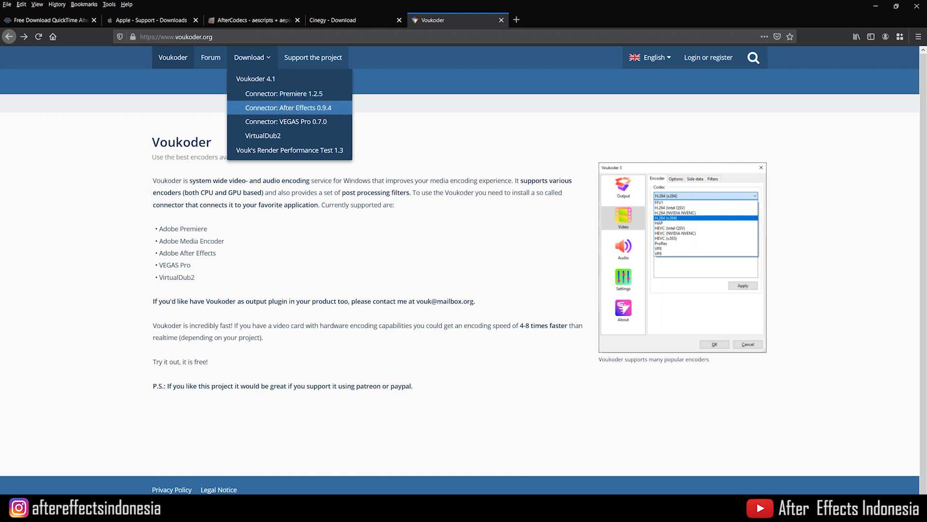
pyautogui.click(289, 107)
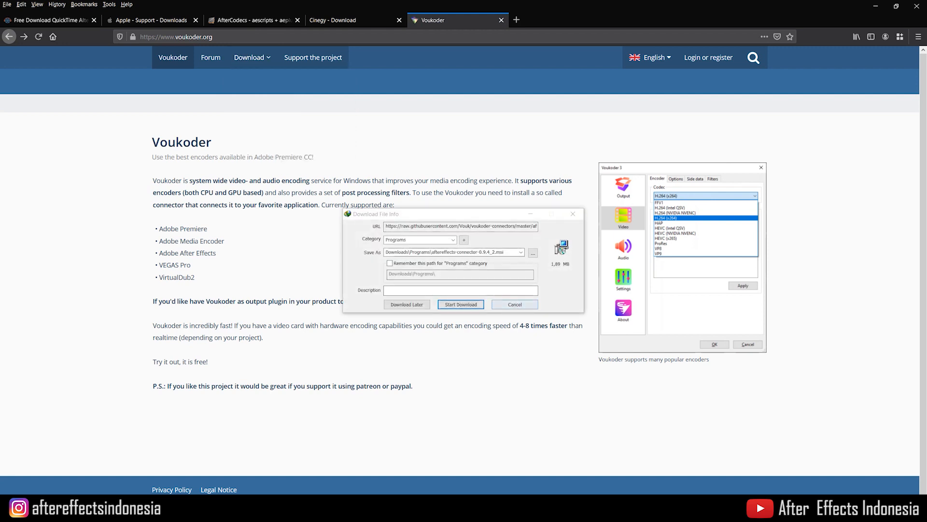
pyautogui.click(515, 305)
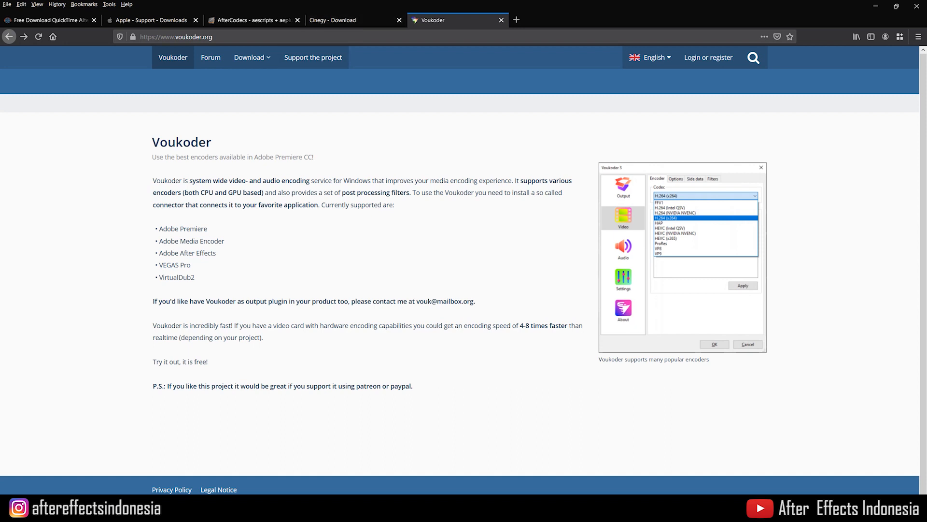
# - View the Cinegy download request form, go back from it, and return to the Voukoder page
pyautogui.click(353, 19)
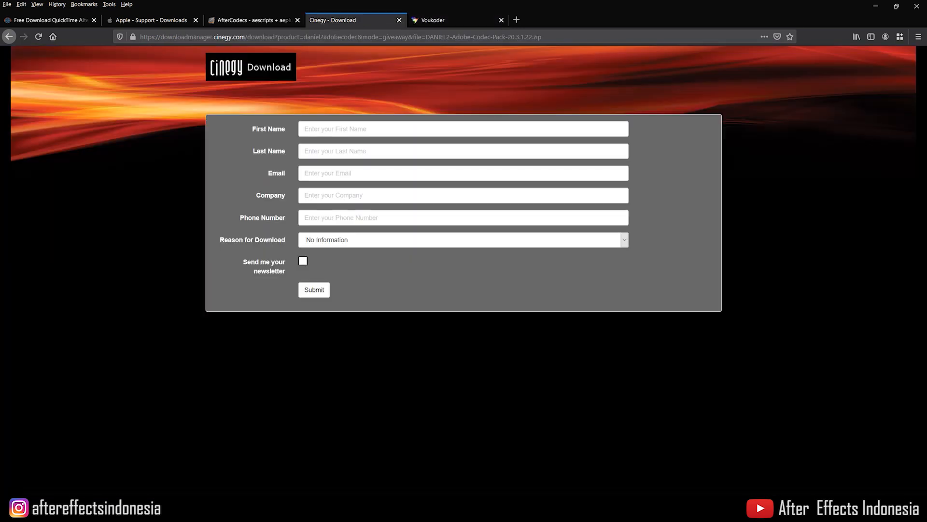
pyautogui.click(8, 37)
pyautogui.click(454, 21)
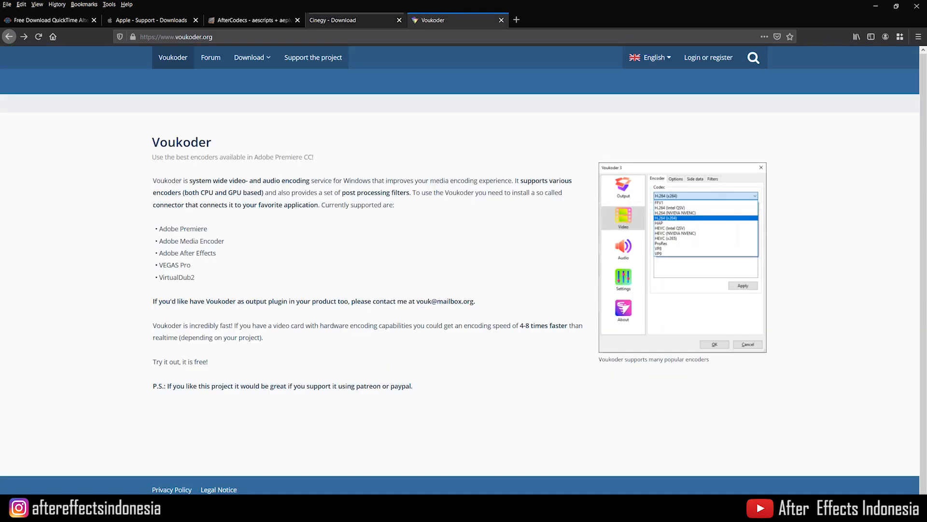
pyautogui.click(353, 20)
pyautogui.click(454, 21)
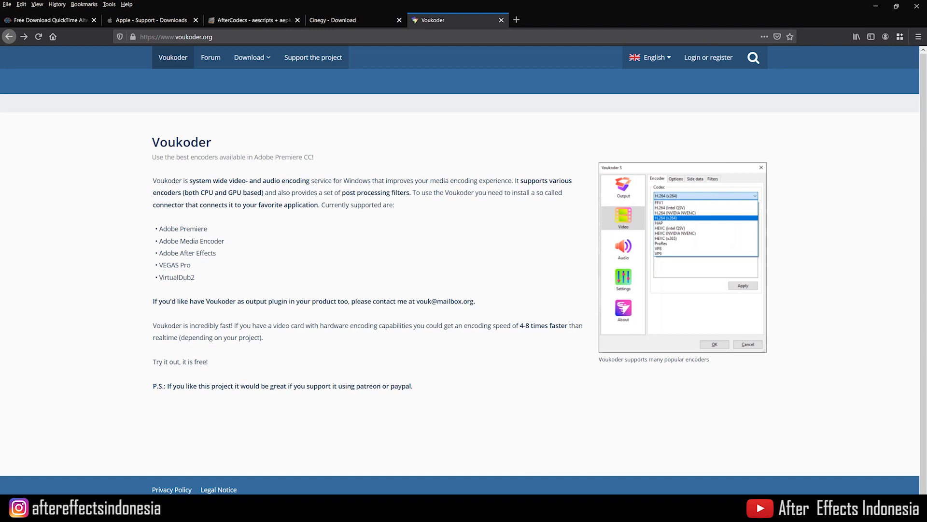
# - On the AfterCodecs page, select the After Effects platform to check its price and clear it again
pyautogui.click(251, 20)
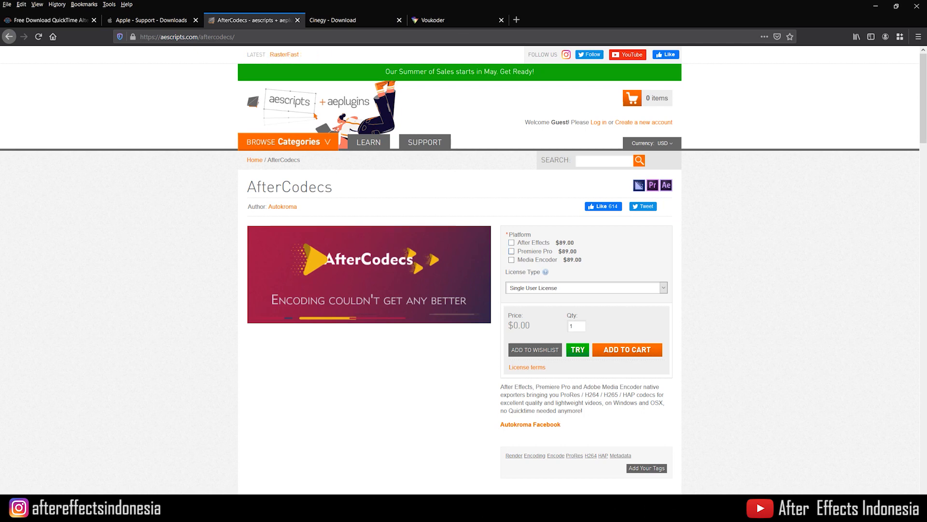
pyautogui.click(512, 242)
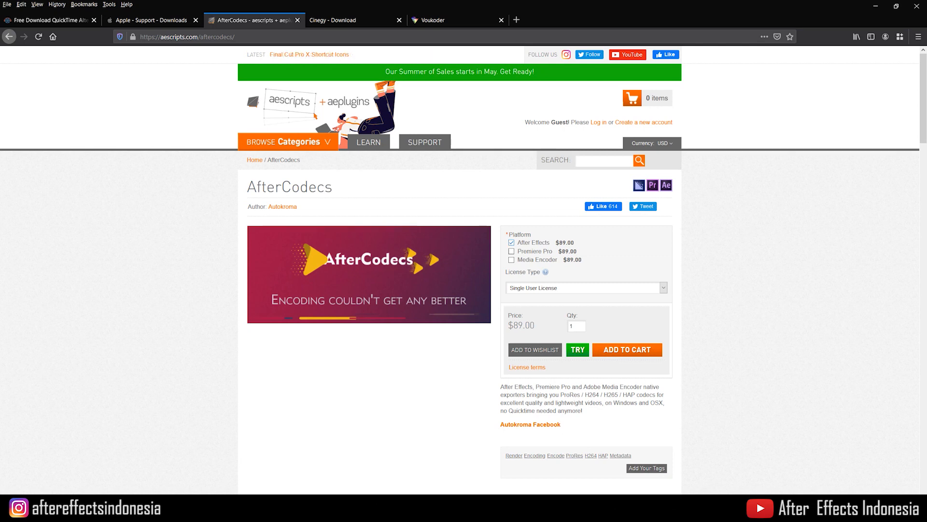
pyautogui.click(511, 243)
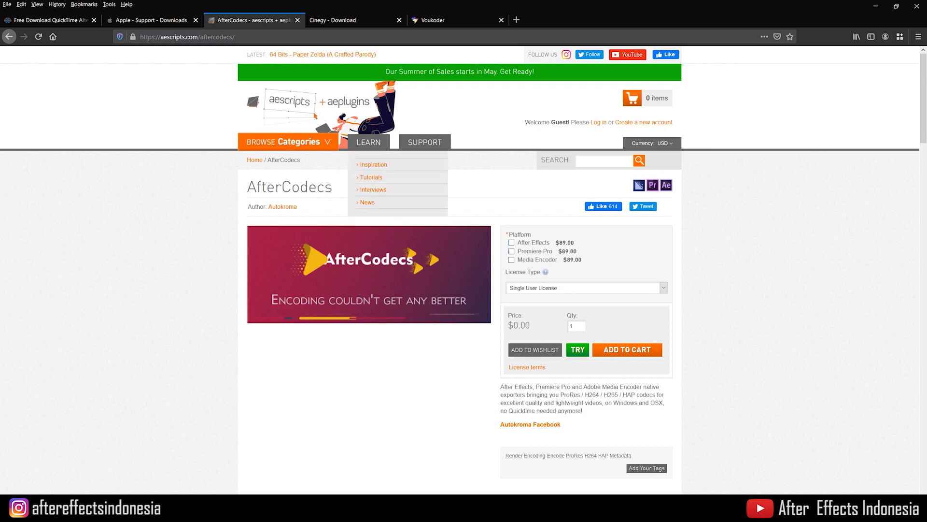
# - View the Cinegy Daniel2 Adobe CC Accelerator Plugin page and return to its download request form
pyautogui.click(333, 20)
pyautogui.hotkey('alt', 'Left')
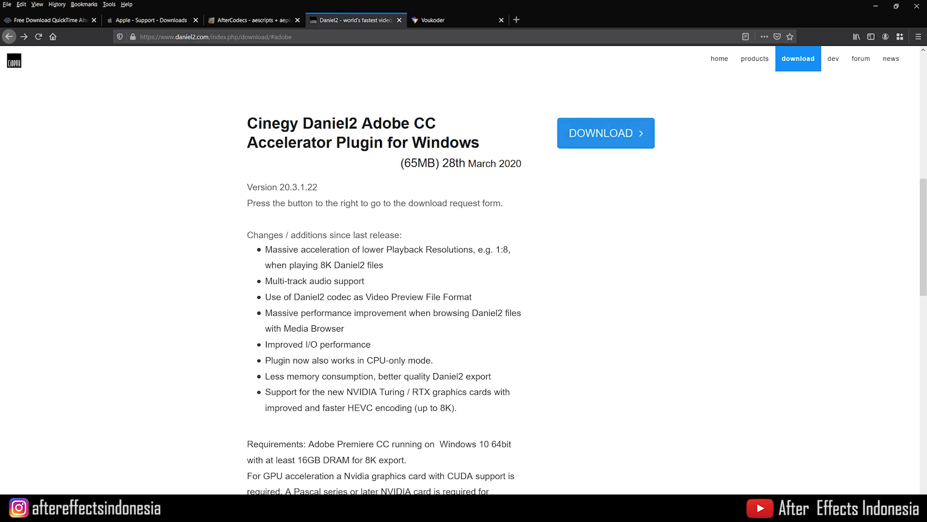
pyautogui.hotkey('alt', 'Right')
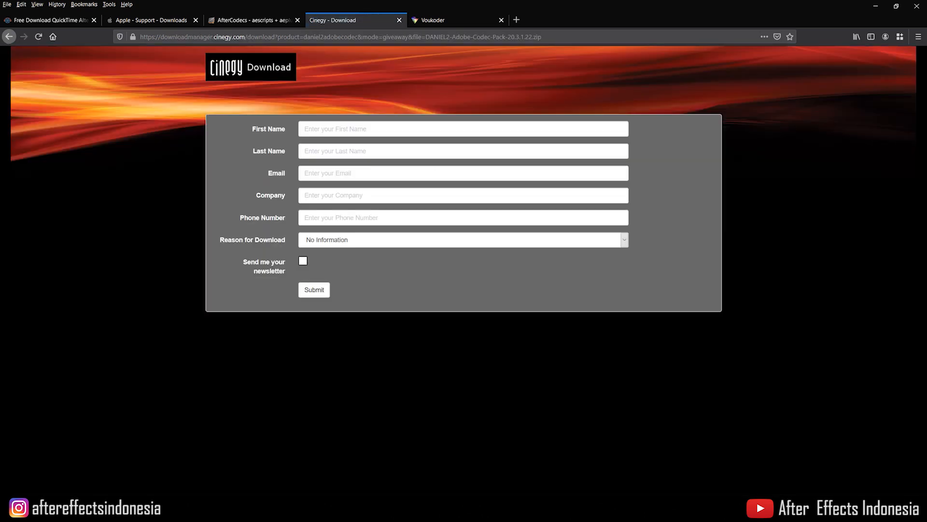
# - Revisit the Voukoder page, switch back to After Effects, and set the output module format to Voukoder
pyautogui.click(454, 20)
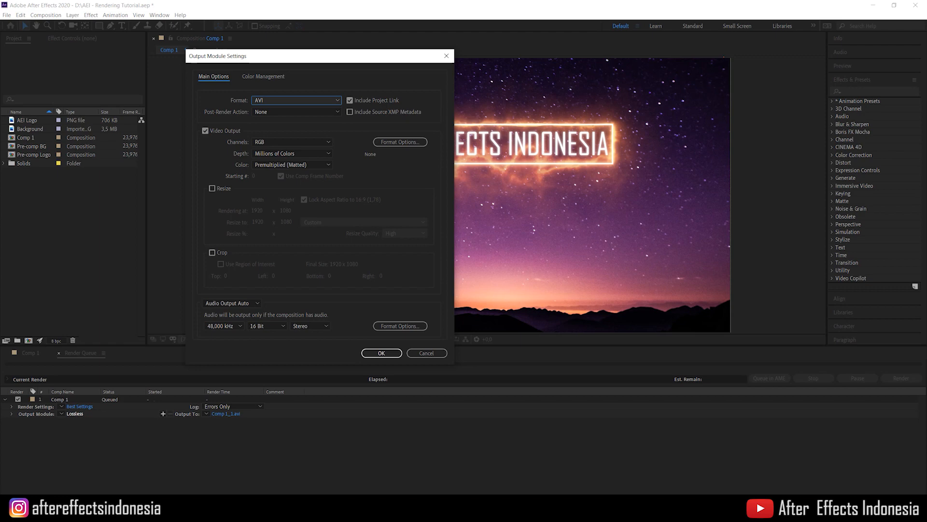
pyautogui.click(296, 101)
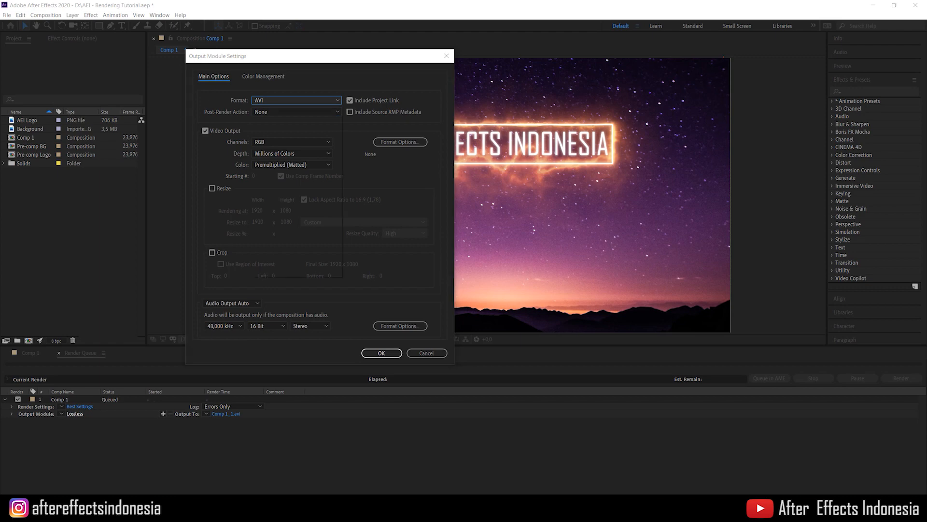
pyautogui.click(272, 249)
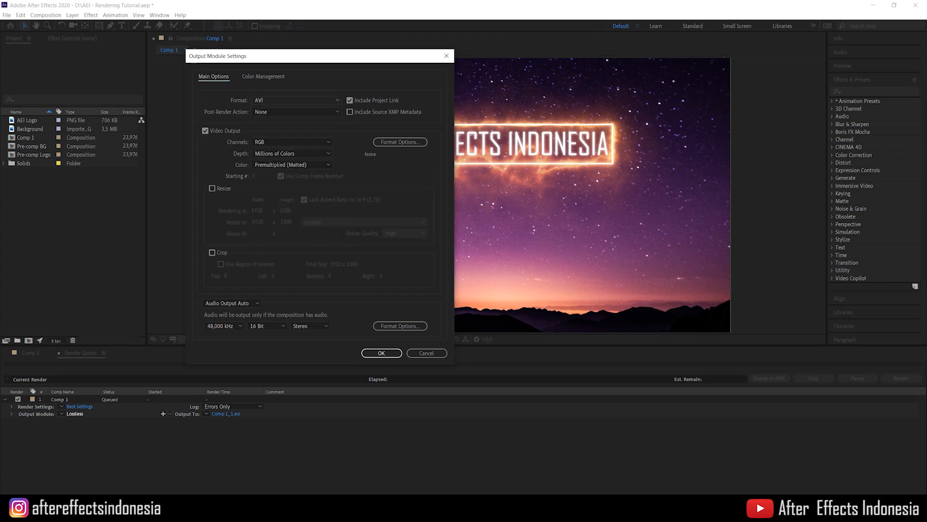
pyautogui.click(297, 101)
pyautogui.click(272, 249)
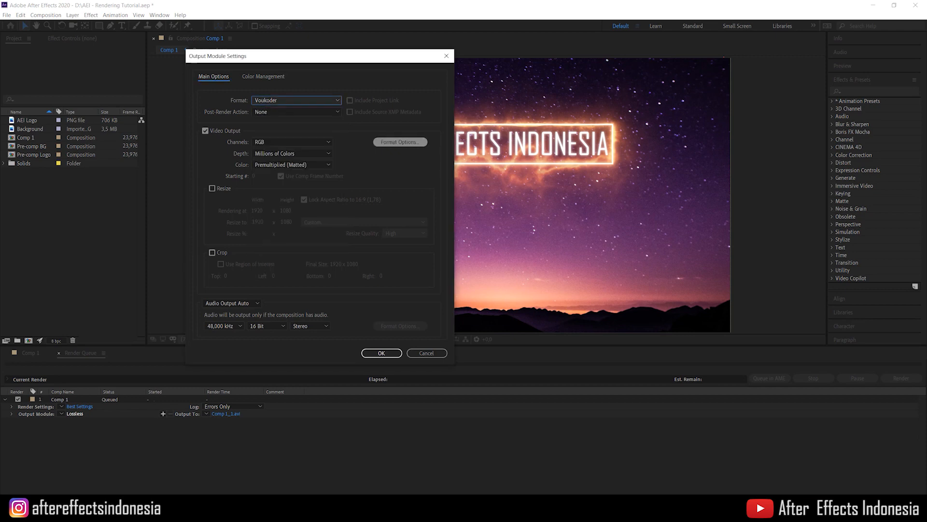
# - Open the Voukoder format options for the output module and set the video codec to H.264 (x264)
pyautogui.click(400, 142)
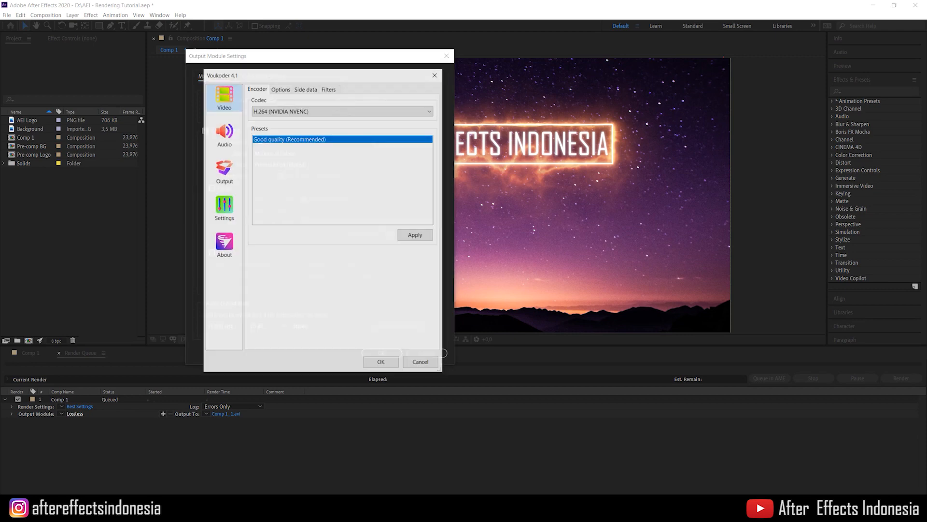
pyautogui.moveTo(280, 75); pyautogui.dragTo(532, 77)
pyautogui.click(560, 113)
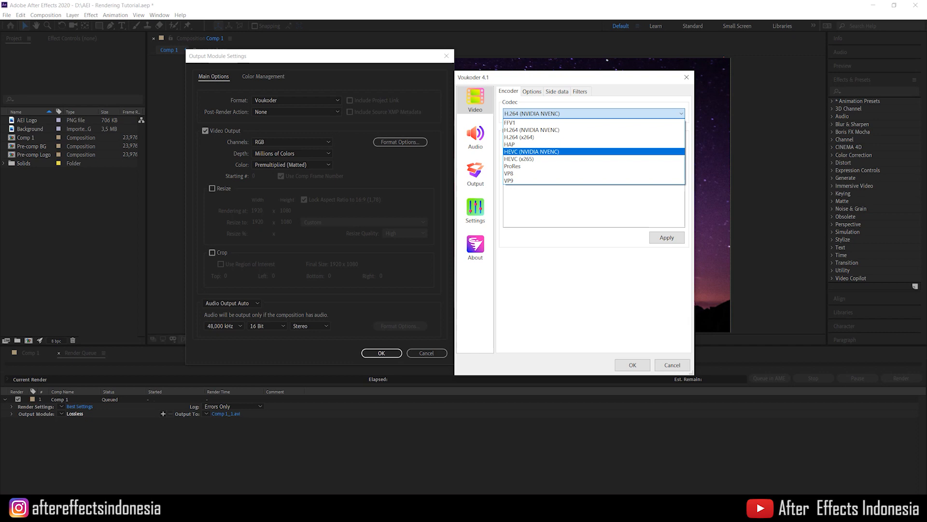
pyautogui.press('Up')
pyautogui.press('Up')
pyautogui.press('Up')
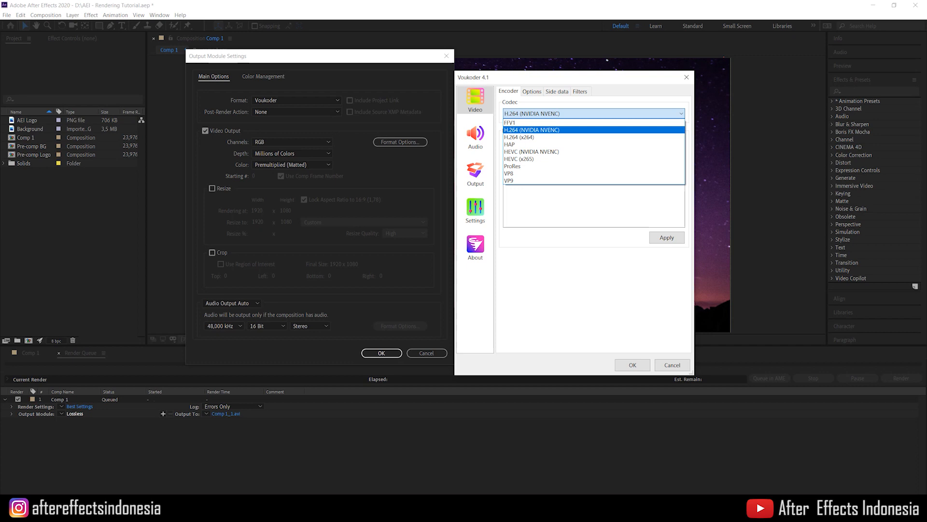
pyautogui.press('Down')
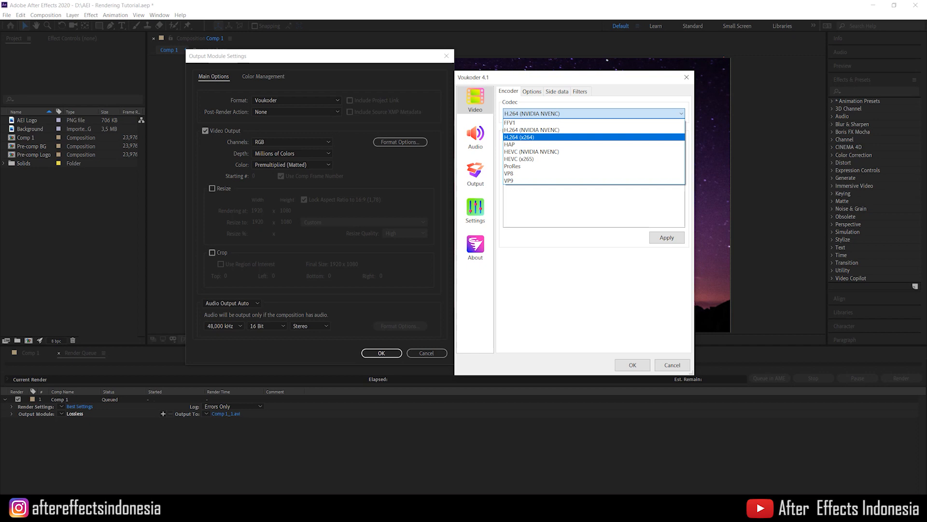
pyautogui.press('Up')
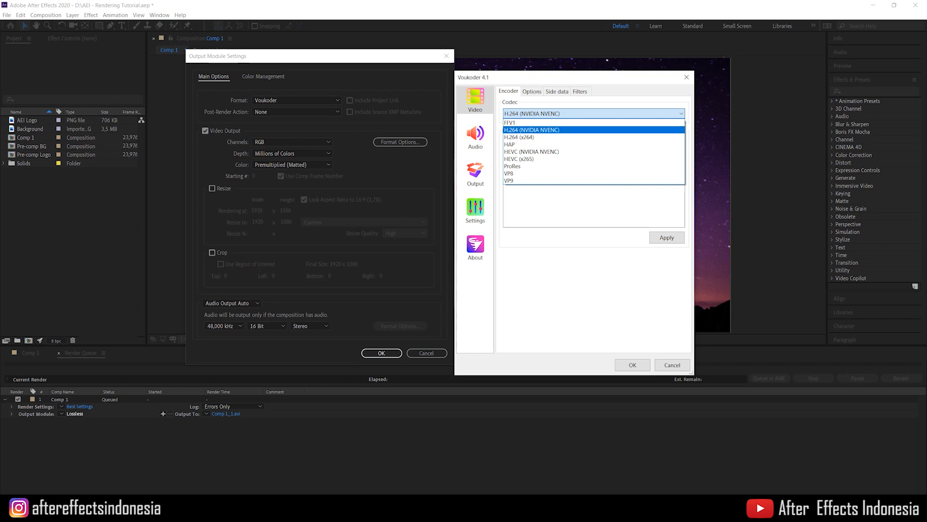
pyautogui.press('Down')
pyautogui.press('Down')
pyautogui.press('Up')
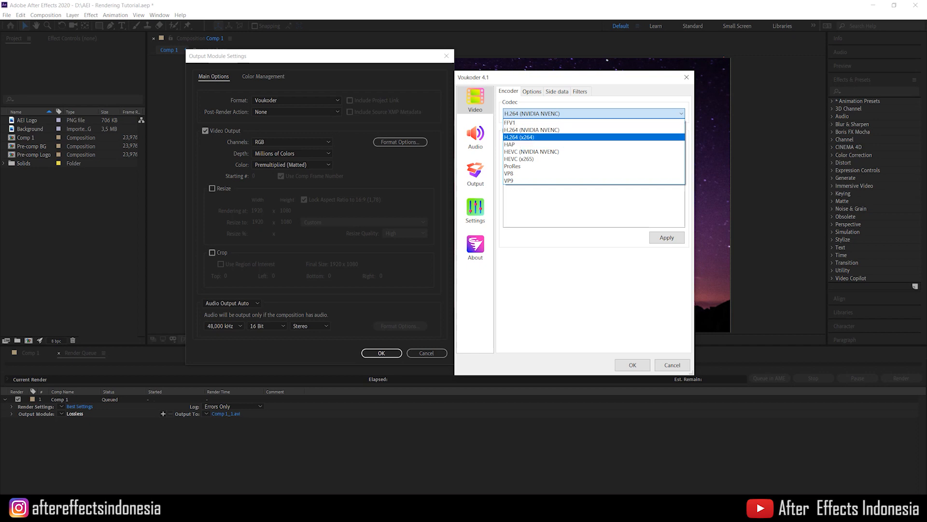
pyautogui.press('Return')
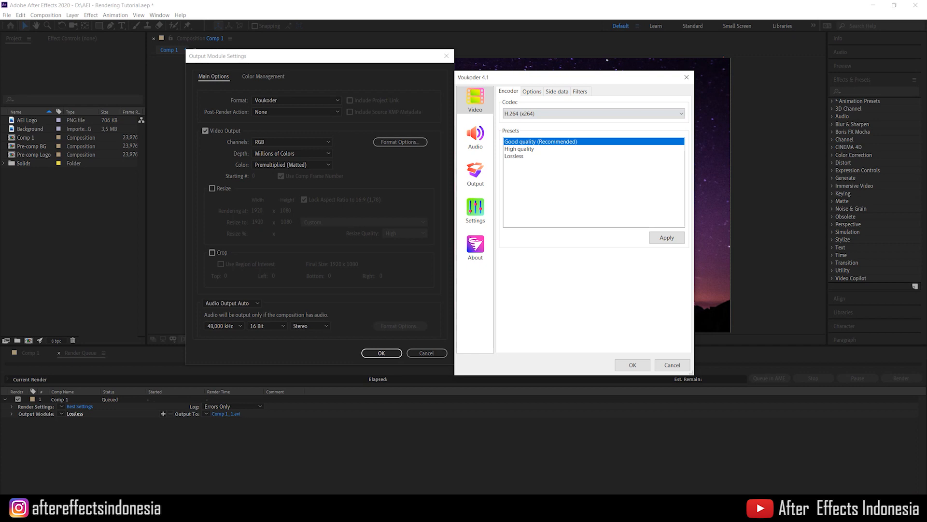
# - Try the Lossless encoder preset and switch back to Good quality (Recommended)
pyautogui.click(514, 156)
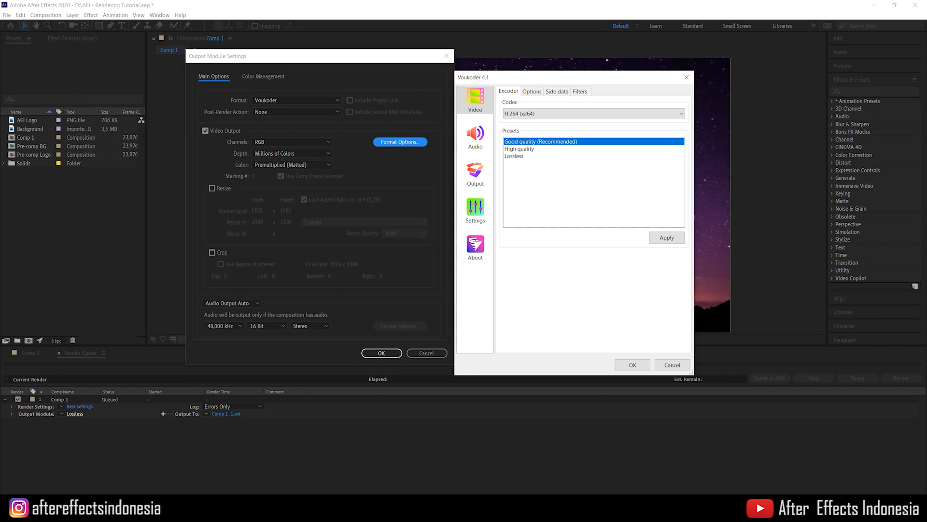
pyautogui.click(515, 156)
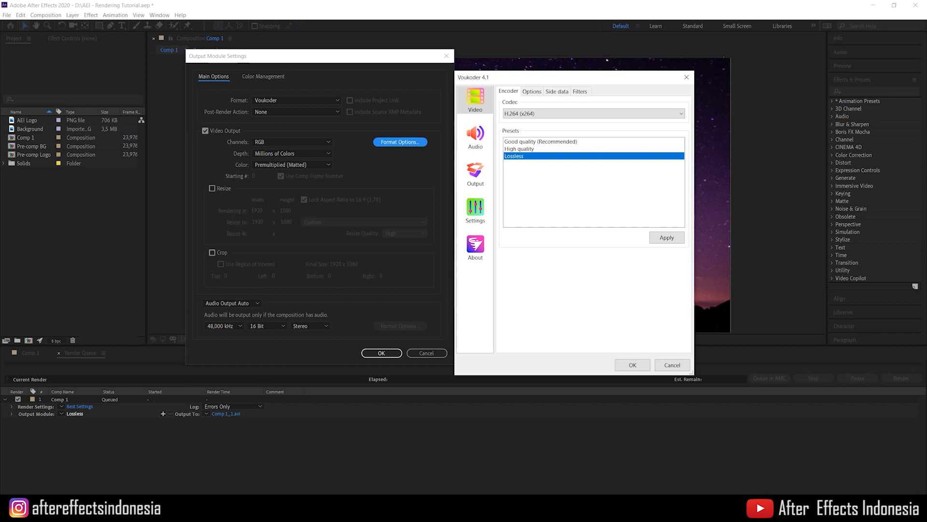
pyautogui.click(541, 141)
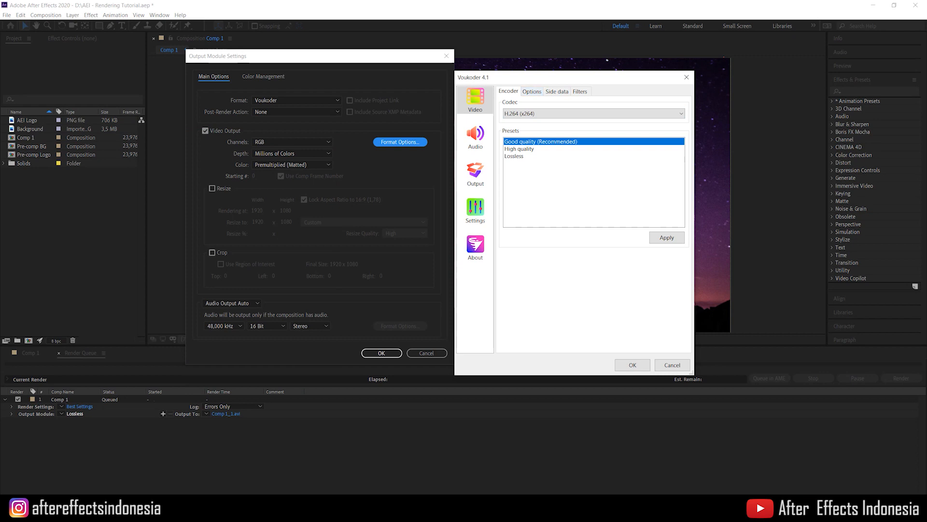
# - In the video encoder options, review the pixel format choices and select YUV 4:2:0
pyautogui.click(532, 92)
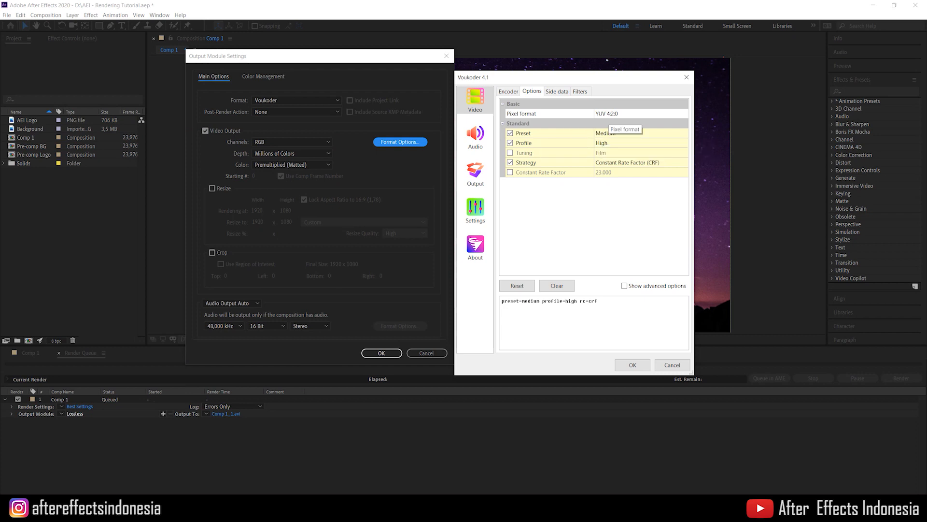
pyautogui.click(610, 114)
pyautogui.click(610, 114)
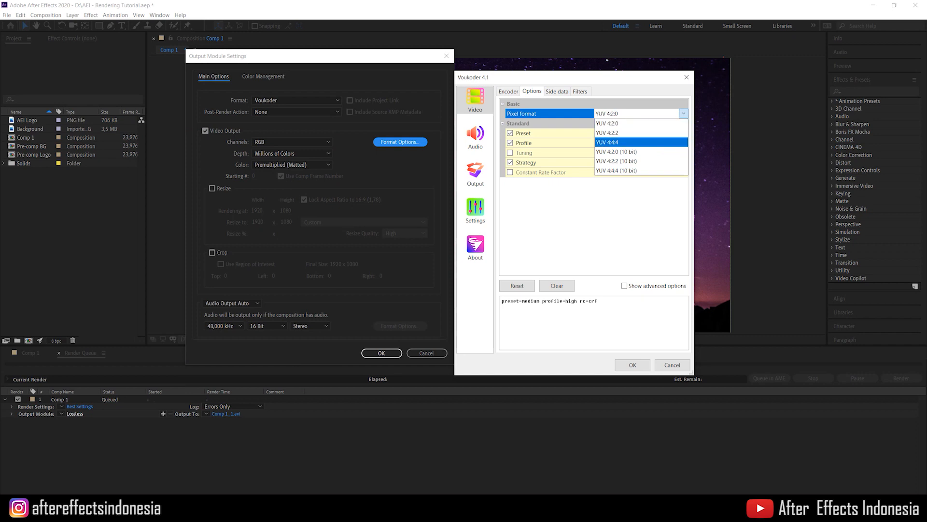
pyautogui.click(619, 123)
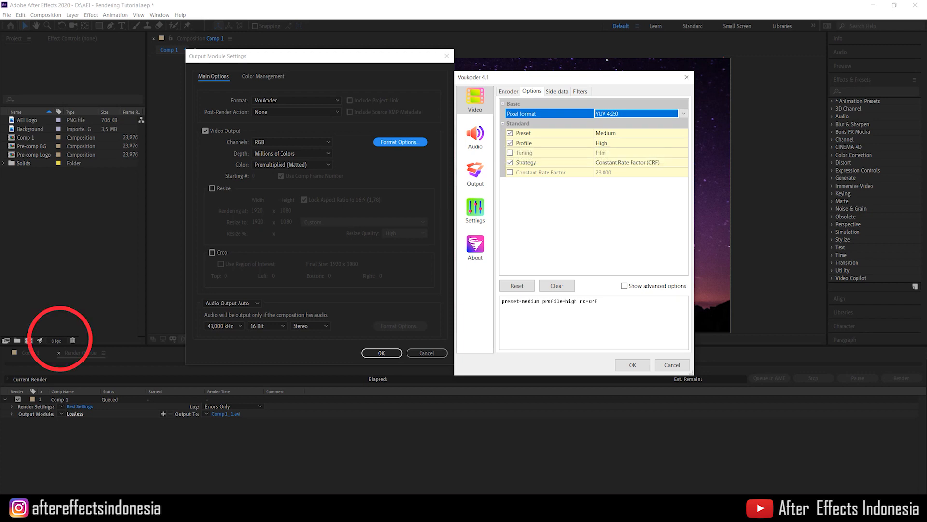
pyautogui.click(683, 113)
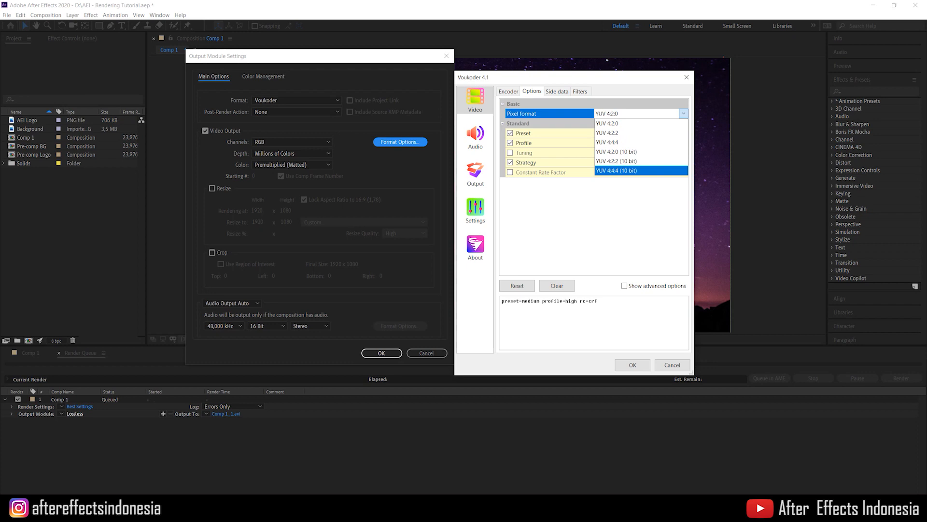
pyautogui.press('Escape')
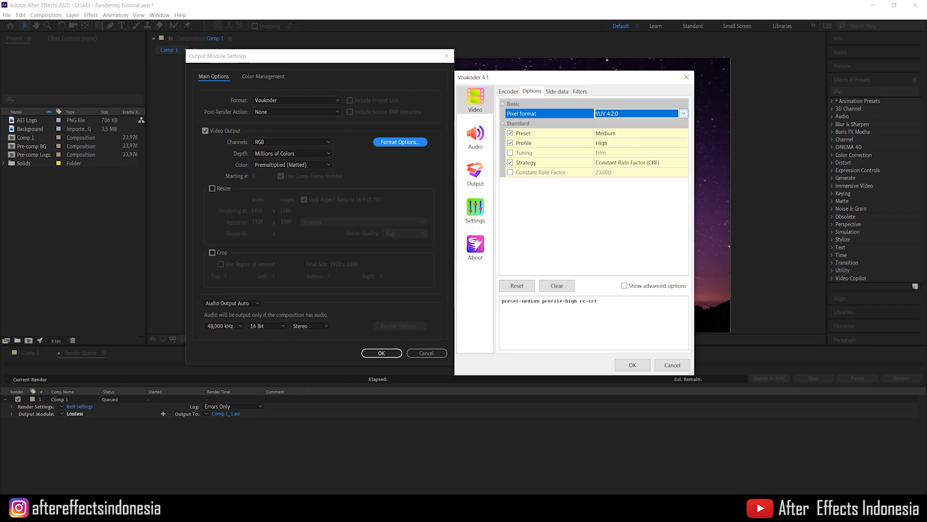
pyautogui.click(683, 114)
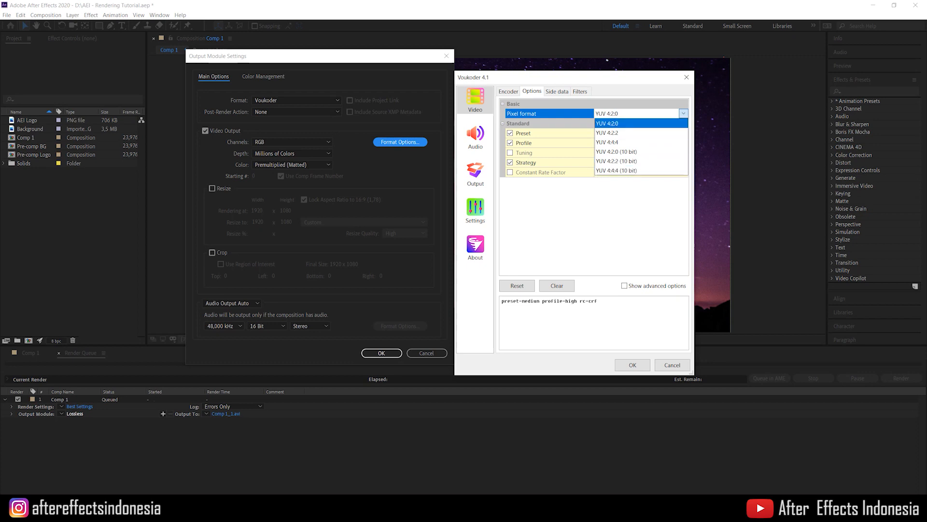
pyautogui.click(607, 123)
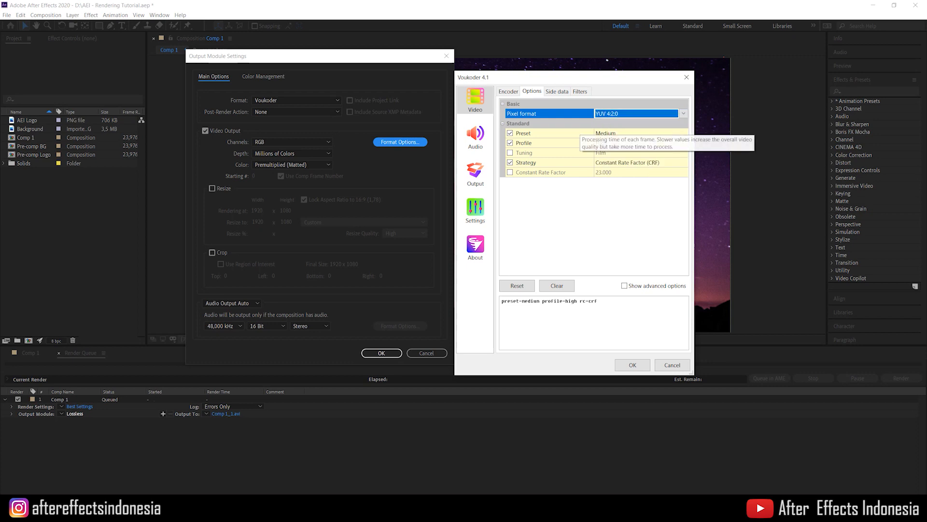
# - Go through the encoder's processing speed presets and select Medium
pyautogui.click(610, 133)
pyautogui.click(684, 133)
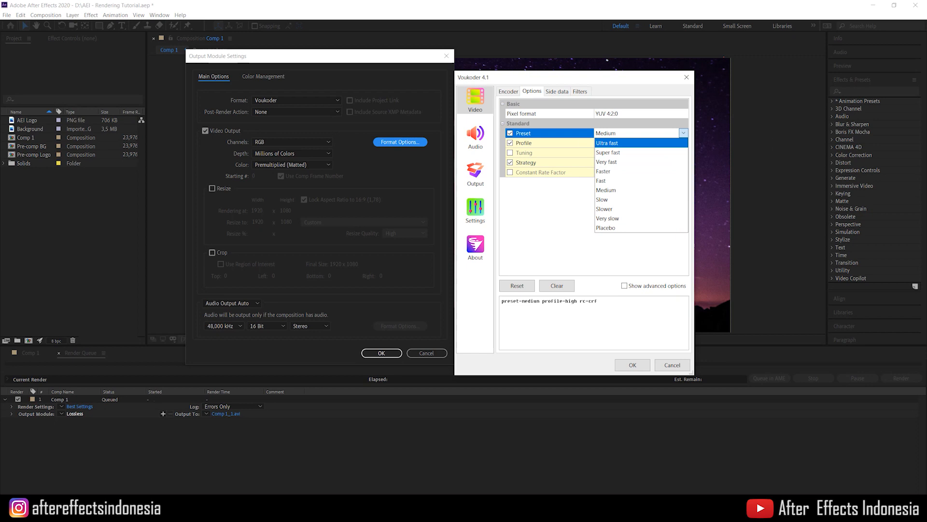
pyautogui.press('Down')
pyautogui.press('Down')
pyautogui.press('Down')
pyautogui.press('Down')
pyautogui.press('Down')
pyautogui.press('Down')
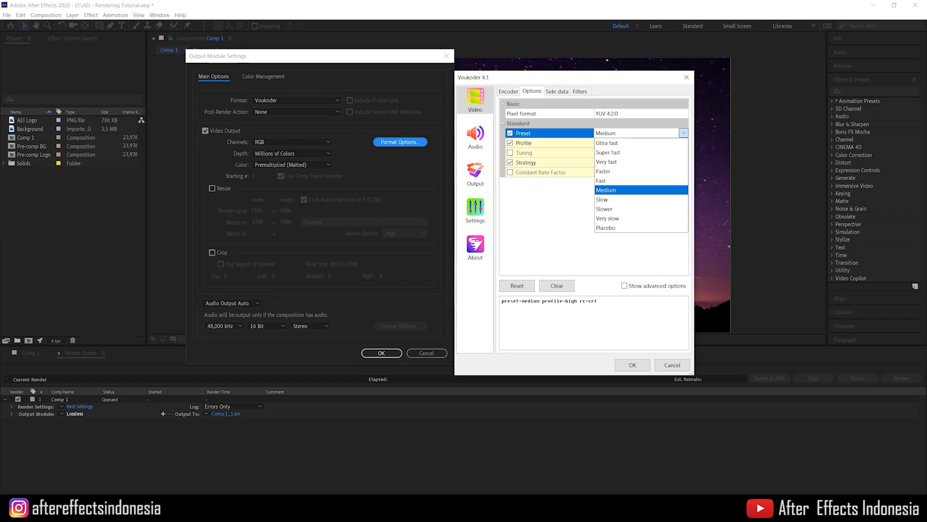
pyautogui.click(607, 189)
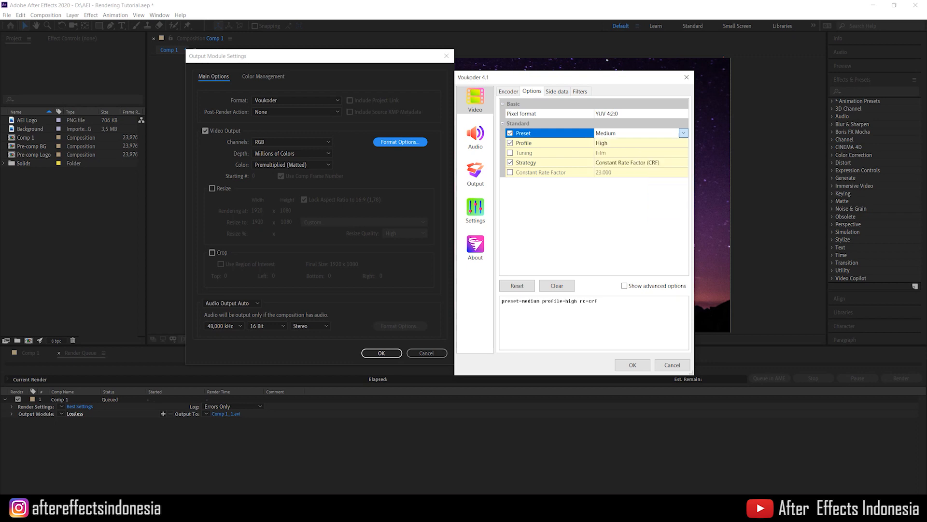
# - Set the encoding profile to High and enable tuning with the Film option
pyautogui.click(607, 142)
pyautogui.click(607, 142)
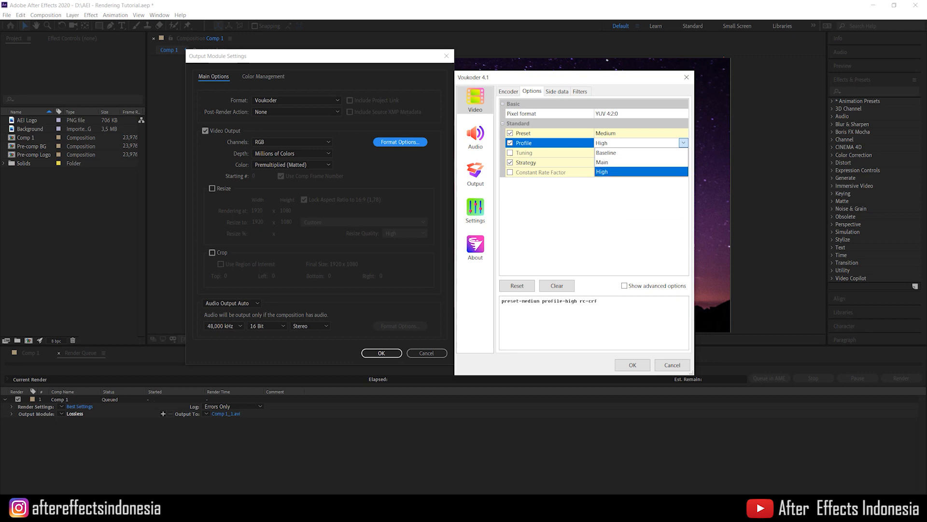
pyautogui.click(608, 172)
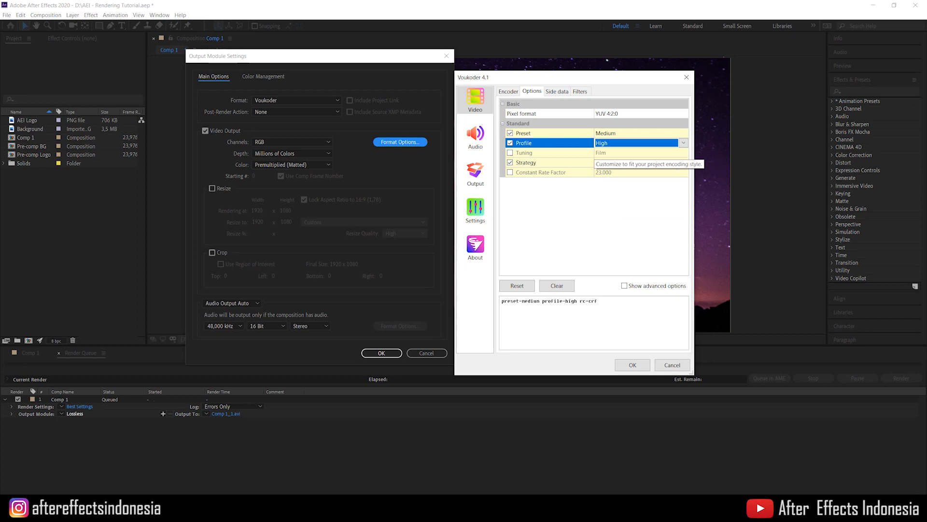
pyautogui.click(510, 153)
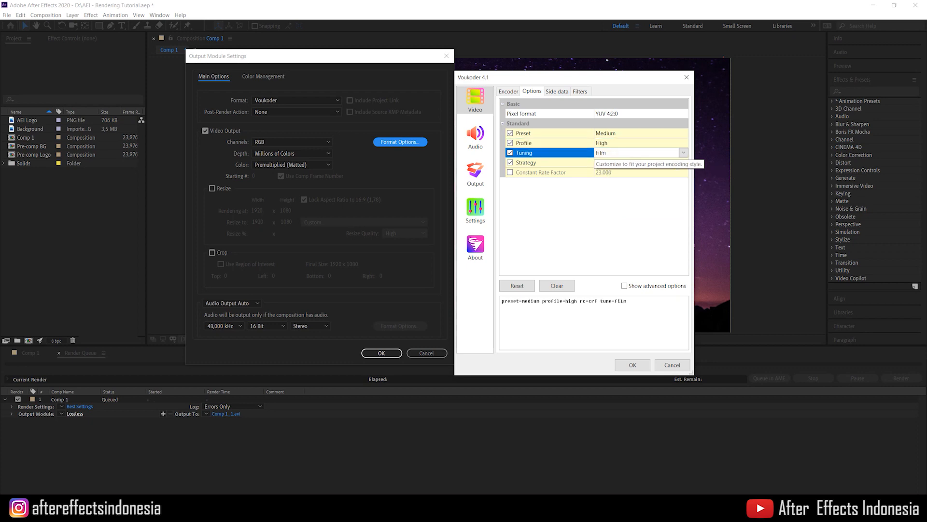
pyautogui.click(683, 152)
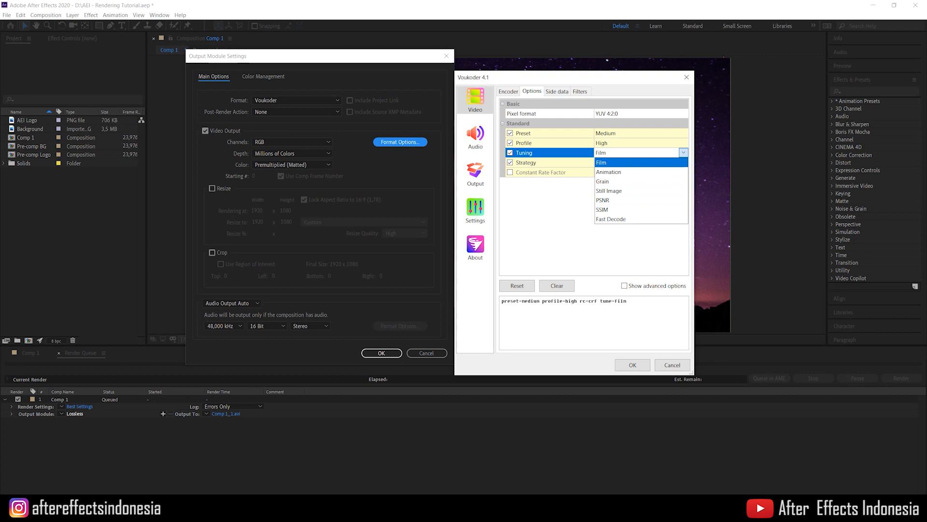
pyautogui.click(609, 163)
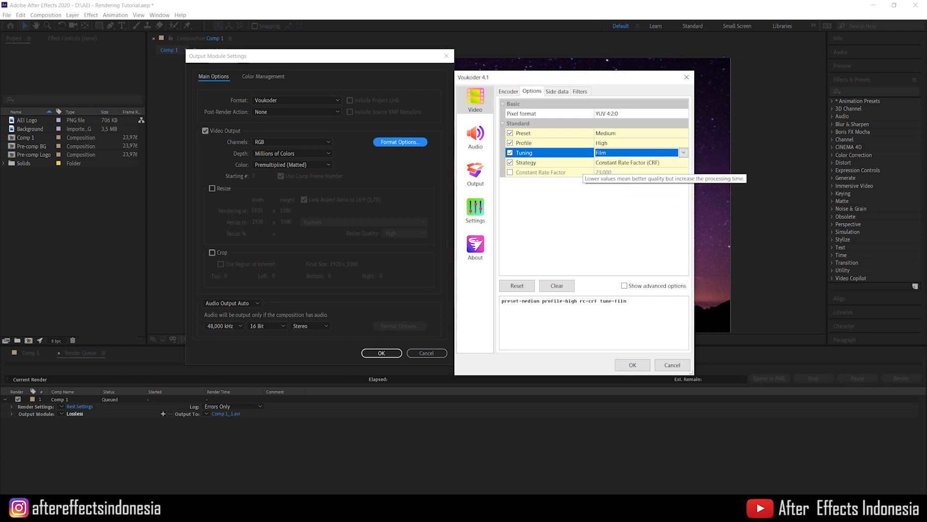
# - Set the rate control strategy to Average Bitrate (ABR)
pyautogui.click(612, 162)
pyautogui.click(612, 162)
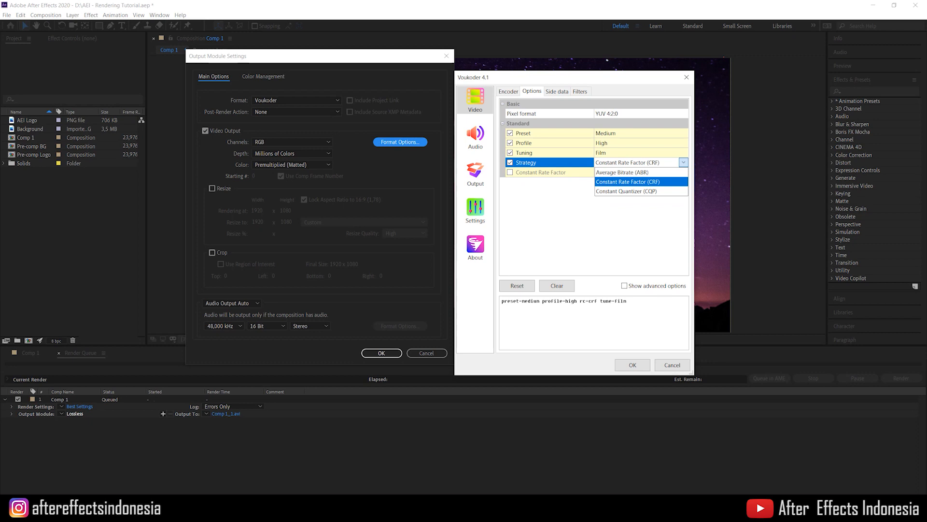
pyautogui.click(622, 172)
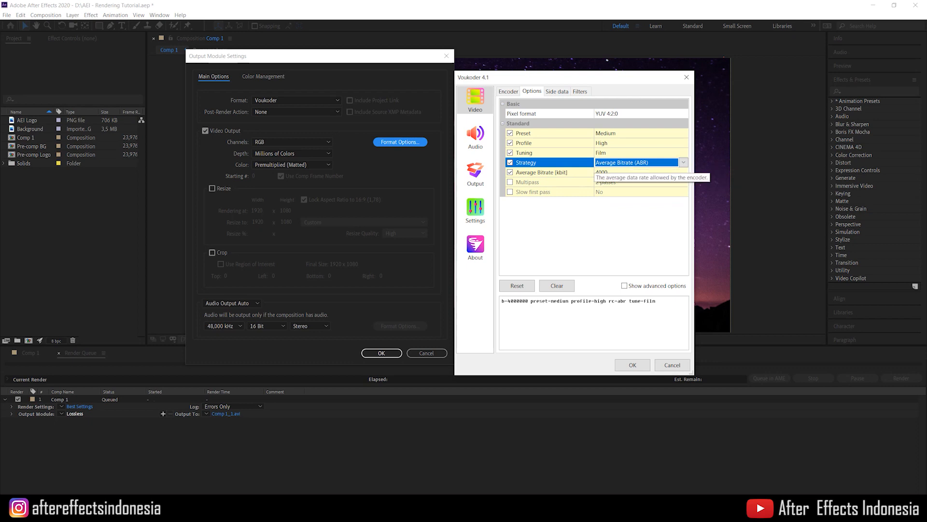
# - Try changing the leading digits of the average bitrate to 35 and set it back to 4000 kbit
pyautogui.click(602, 171)
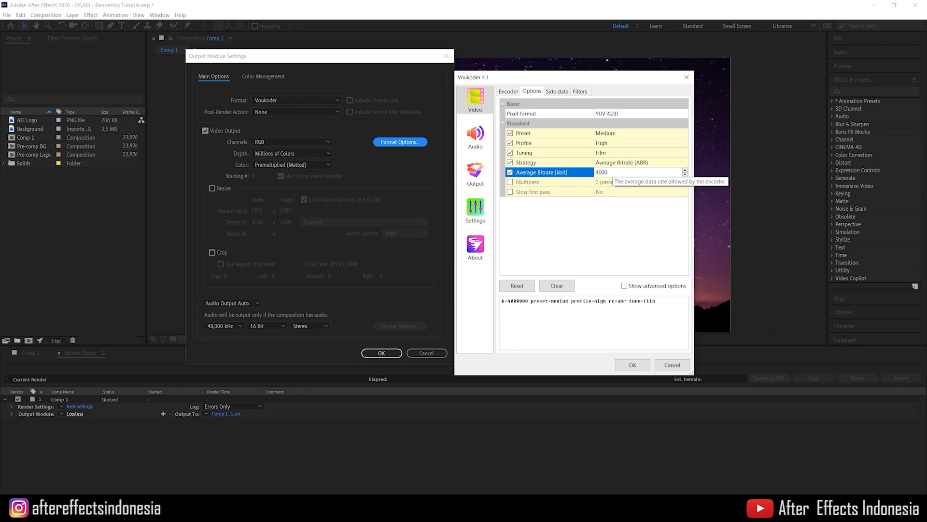
pyautogui.moveTo(611, 172); pyautogui.dragTo(595, 172)
pyautogui.click(611, 171)
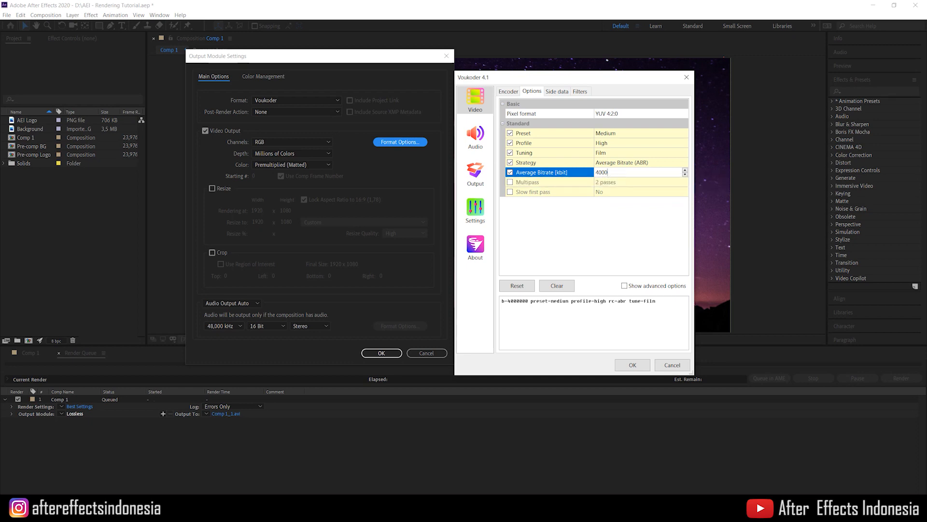
pyautogui.doubleClick(598, 172)
pyautogui.click(610, 172)
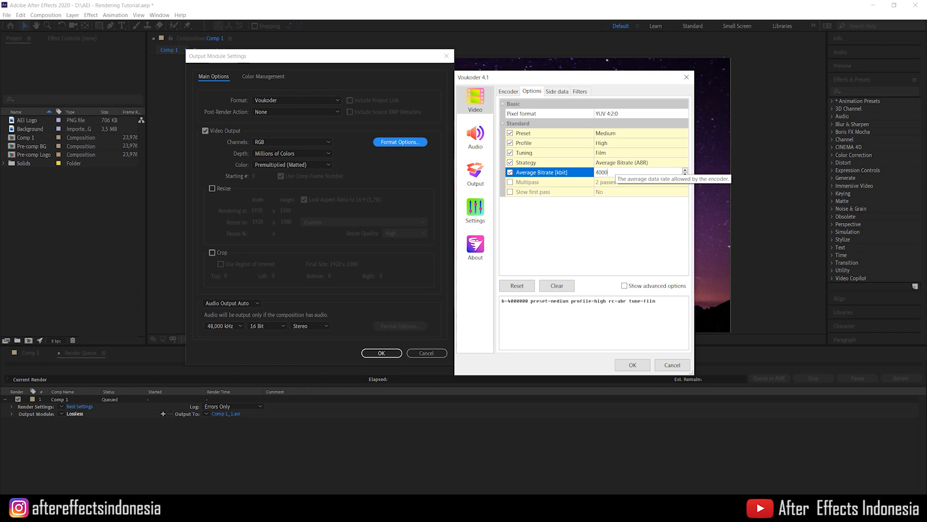
pyautogui.doubleClick(603, 172)
pyautogui.click(609, 172)
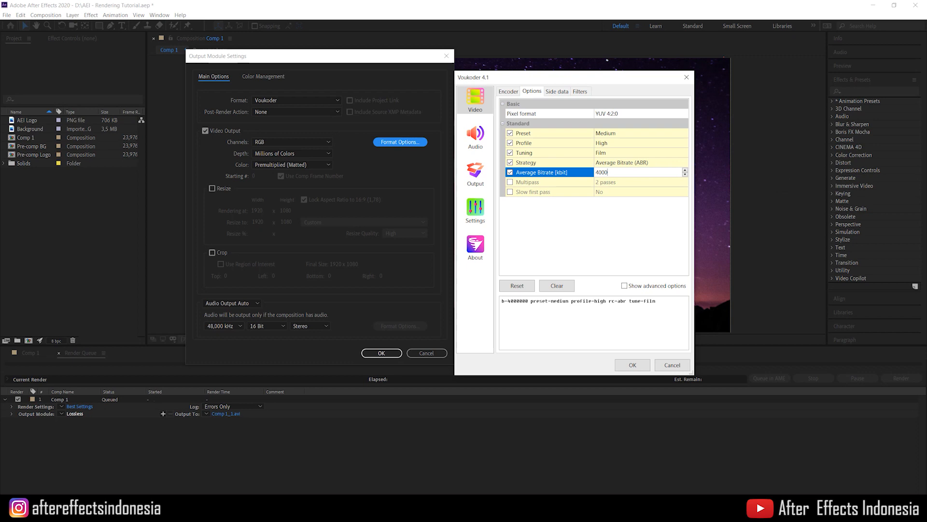
pyautogui.press('Left')
pyautogui.press('Left')
pyautogui.hotkey('shift', 'Left')
pyautogui.hotkey('shift', 'Left')
pyautogui.write('35')
pyautogui.hotkey('shift', 'Left')
pyautogui.hotkey('shift', 'Left')
pyautogui.write('4')
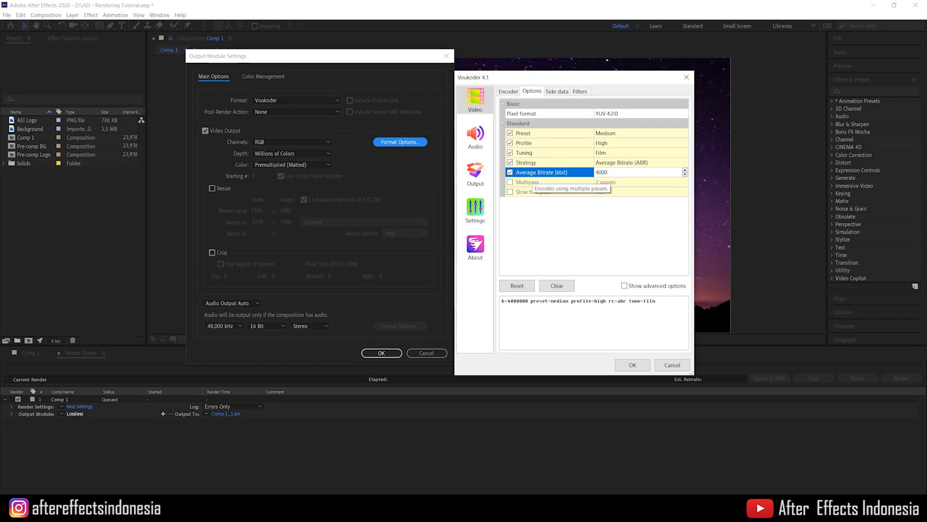
# - Enable Multipass encoding with 2 passes and enable the Slow first pass option with the value No
pyautogui.click(510, 182)
pyautogui.click(684, 181)
pyautogui.click(627, 192)
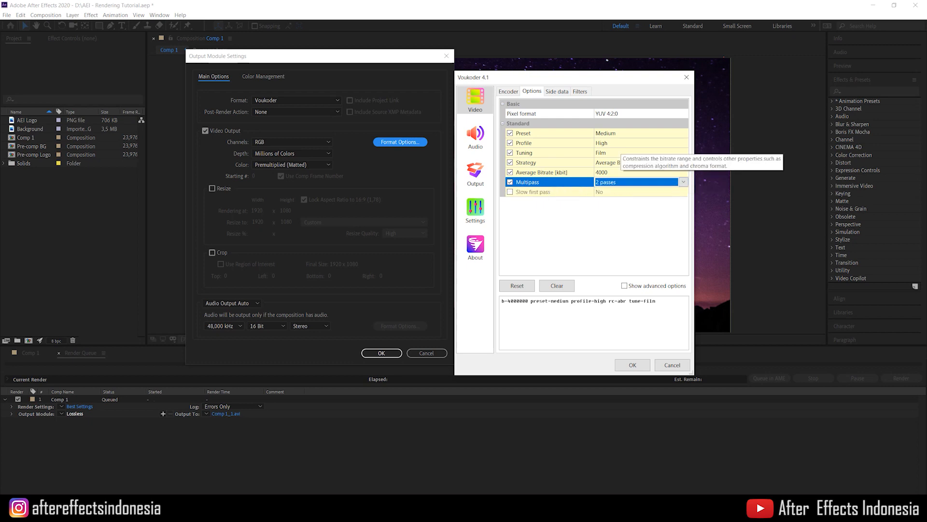
pyautogui.click(510, 182)
pyautogui.click(510, 182)
pyautogui.click(511, 182)
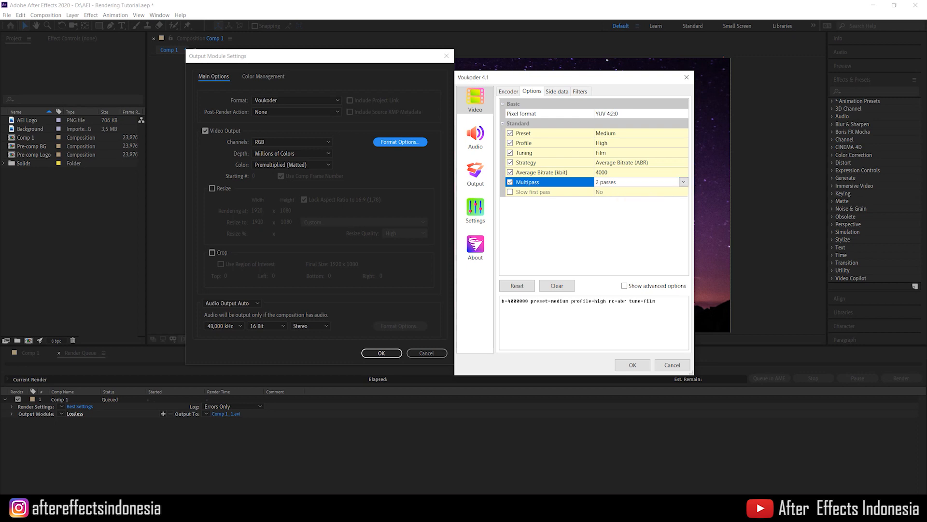
pyautogui.click(510, 192)
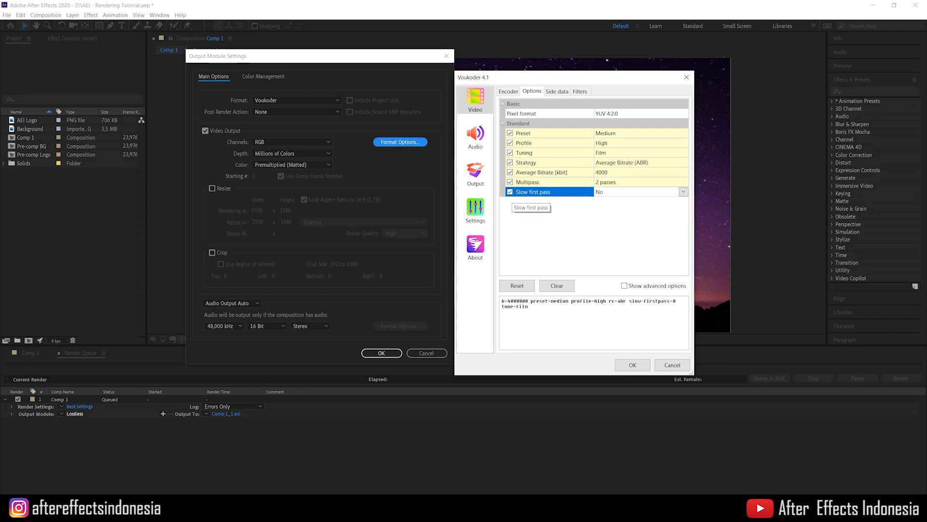
# - Disable the Slow first pass option in the H.264 video encoder options
pyautogui.click(614, 190)
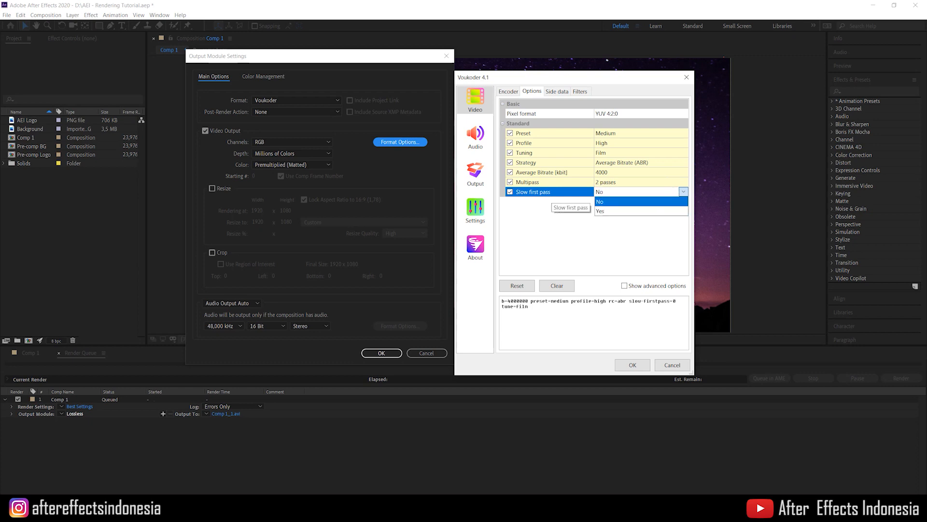
pyautogui.click(613, 201)
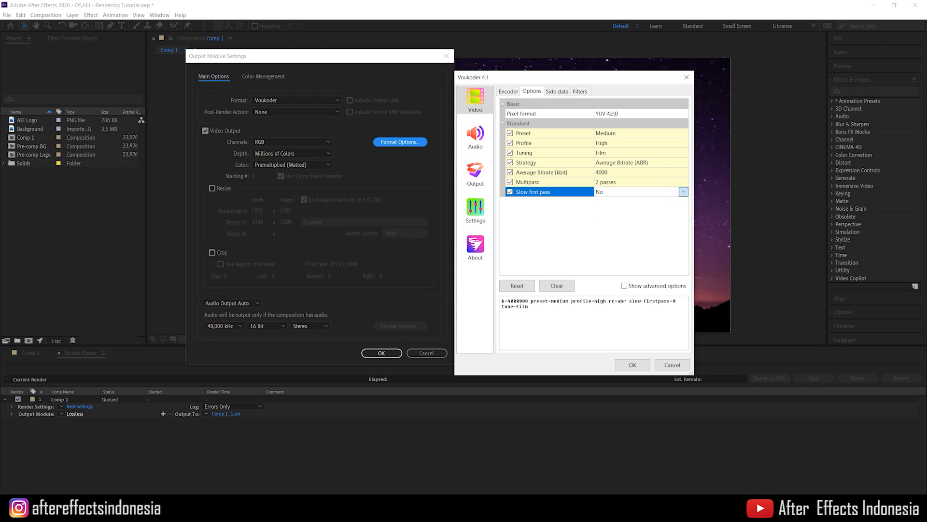
pyautogui.click(683, 192)
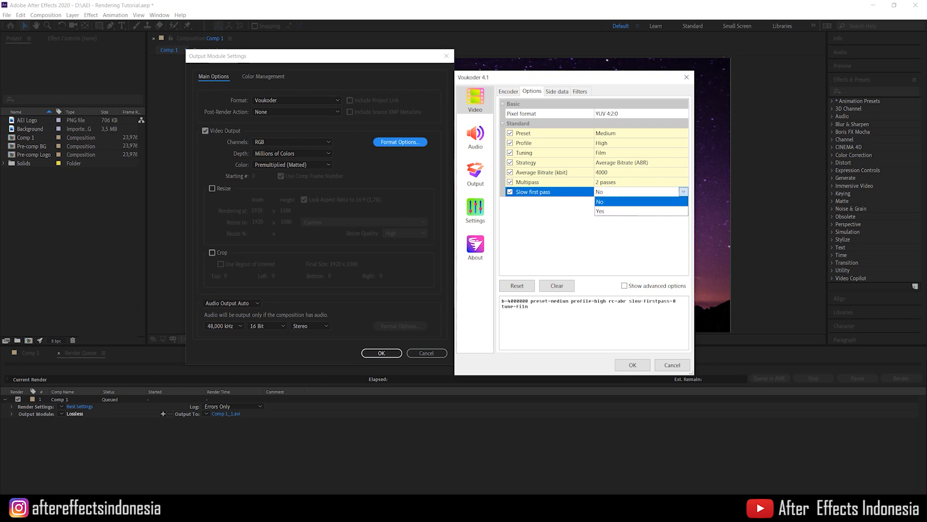
pyautogui.click(529, 193)
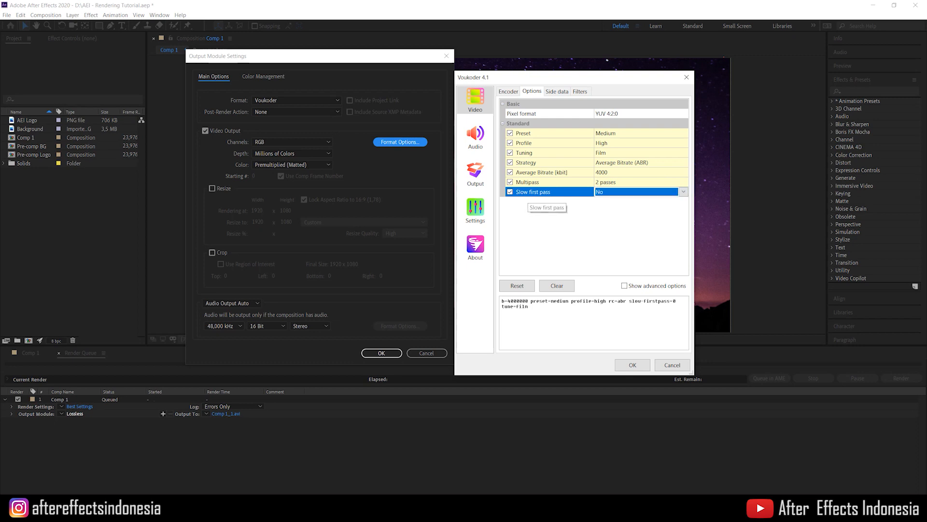
pyautogui.click(510, 192)
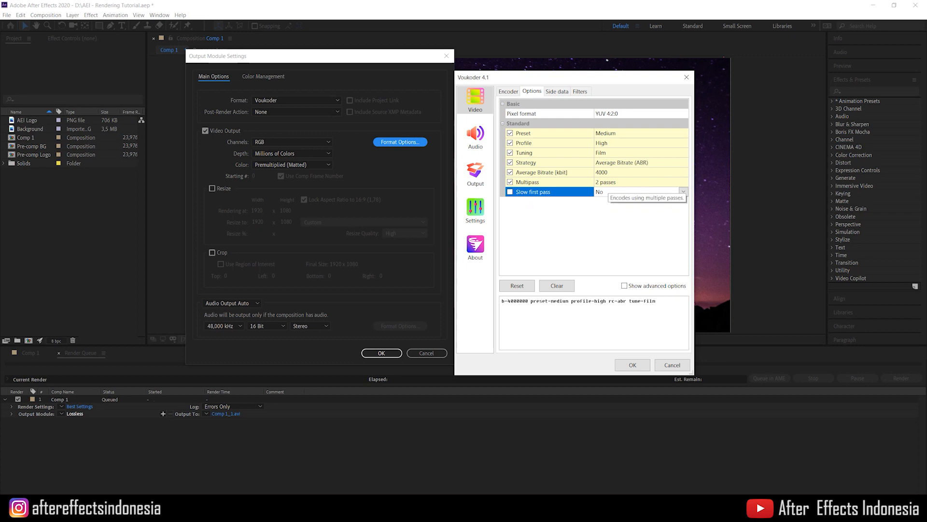
pyautogui.click(669, 183)
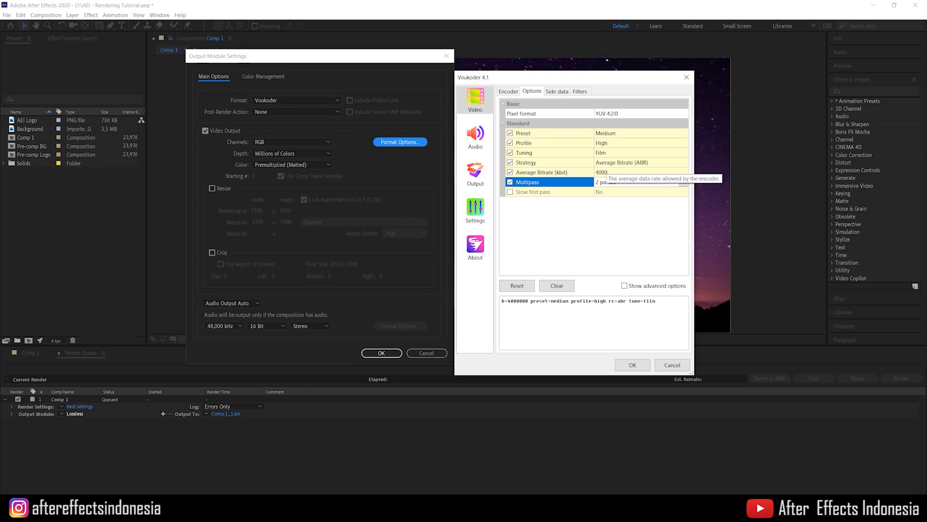
# - Try the Constant Rate Factor (CRF) strategy, enabling its rate factor at 23.000 and disabling it again
pyautogui.click(606, 172)
pyautogui.click(606, 173)
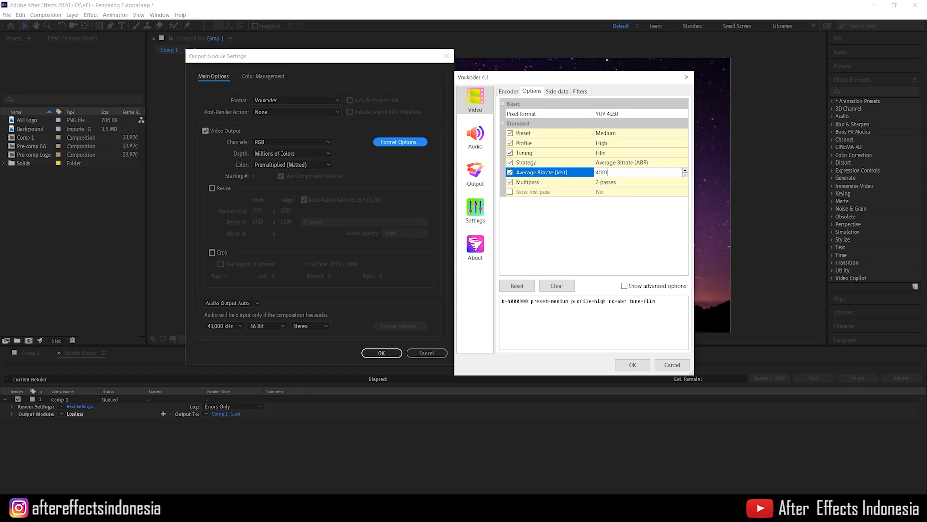
pyautogui.click(611, 163)
pyautogui.click(616, 163)
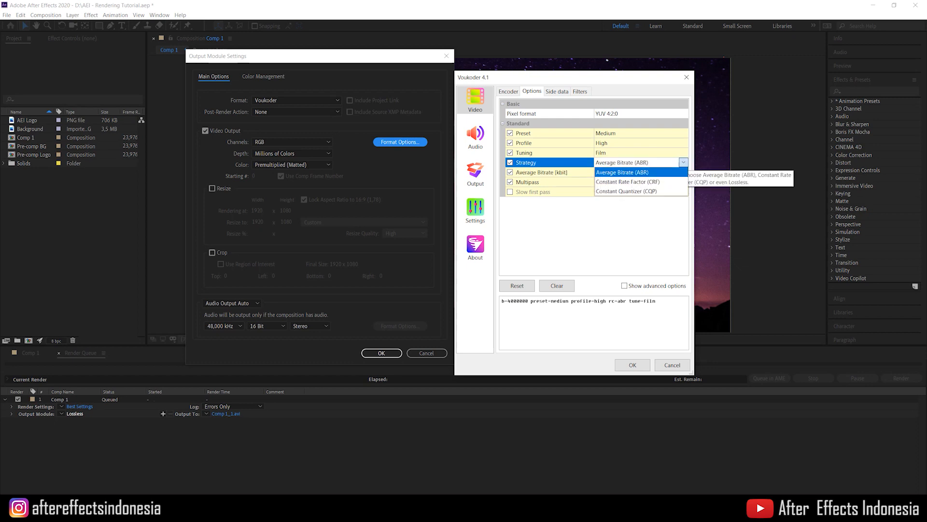
pyautogui.click(621, 182)
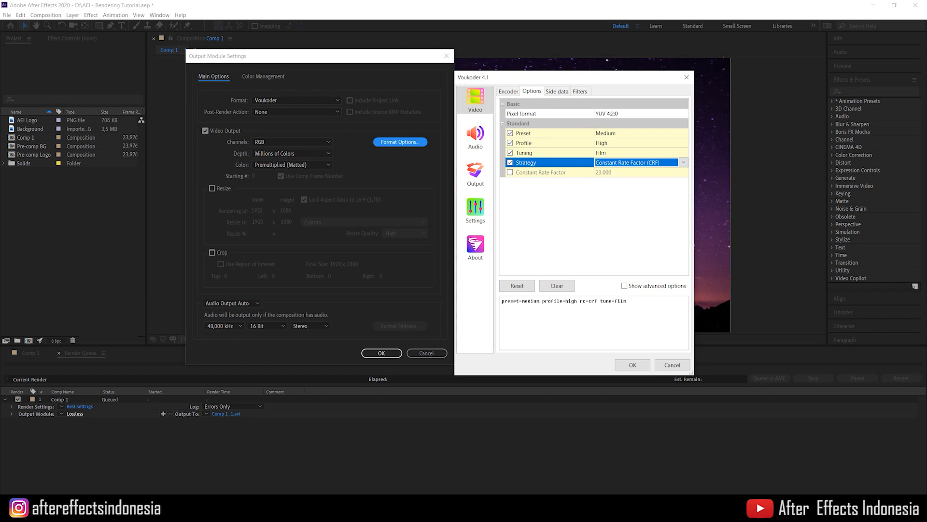
pyautogui.click(510, 172)
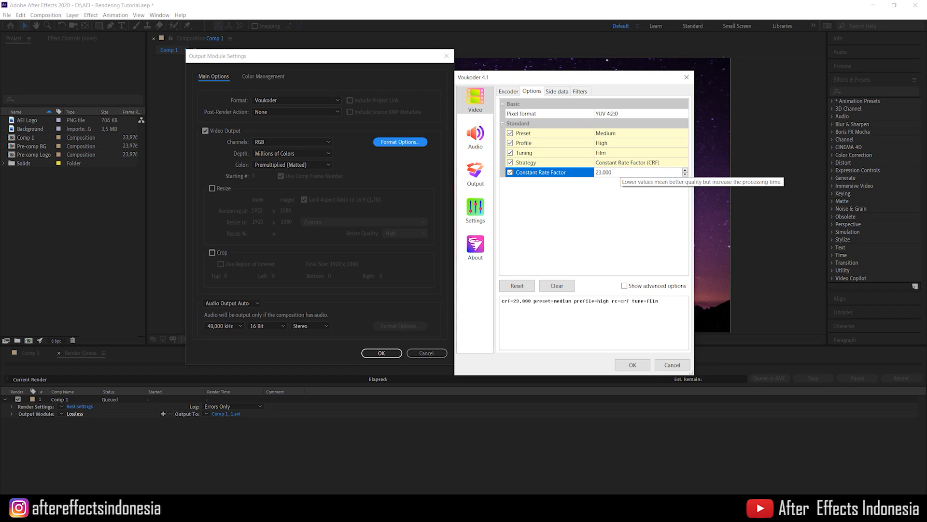
pyautogui.click(510, 172)
# - Try the Constant Quantizer (CQP) strategy and set the strategy back to Average Bitrate (ABR)
pyautogui.click(620, 162)
pyautogui.click(620, 162)
pyautogui.click(634, 193)
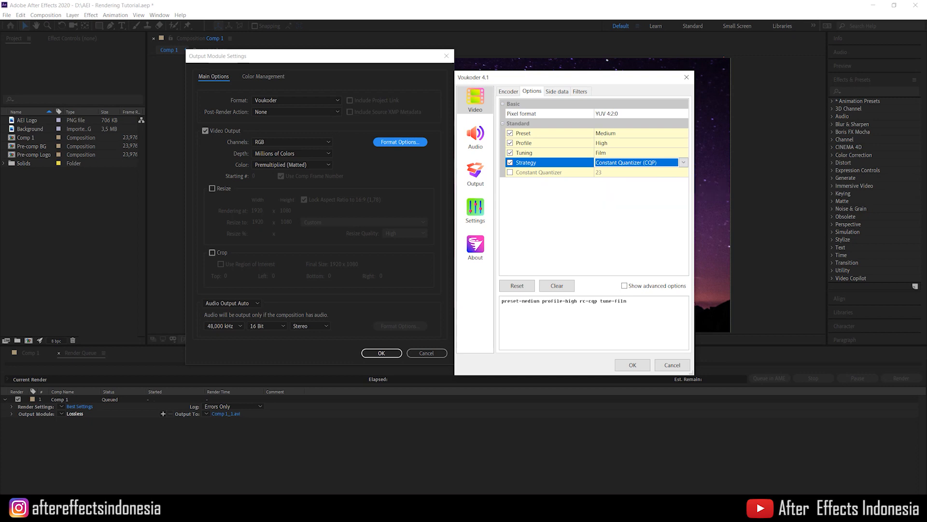
pyautogui.click(683, 163)
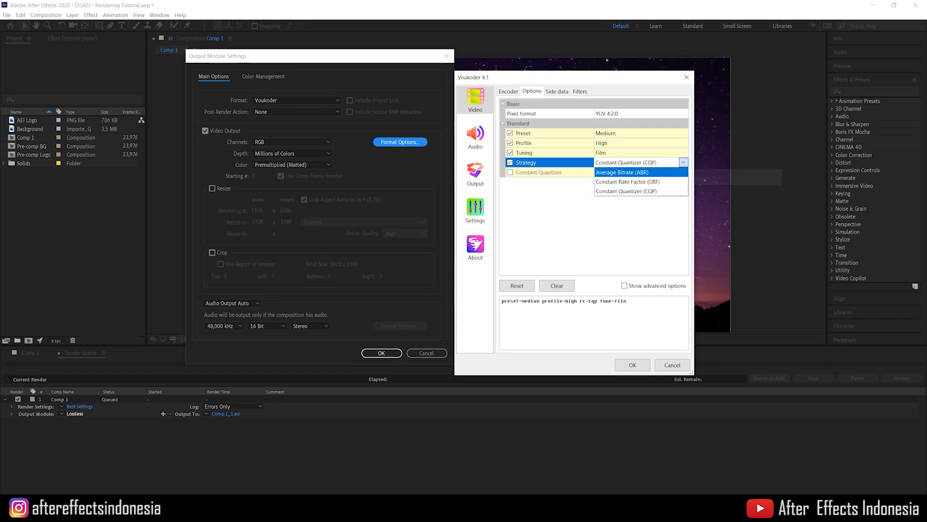
pyautogui.click(622, 172)
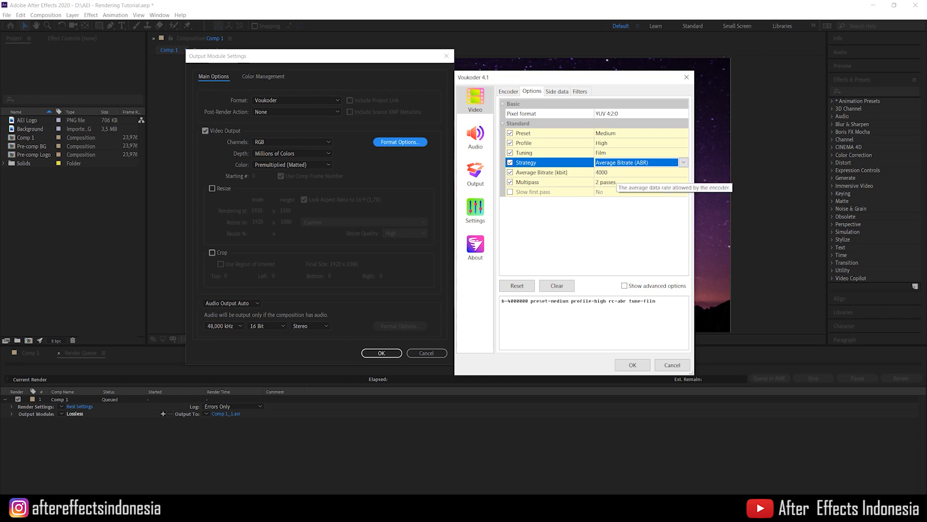
pyautogui.click(614, 173)
pyautogui.click(611, 172)
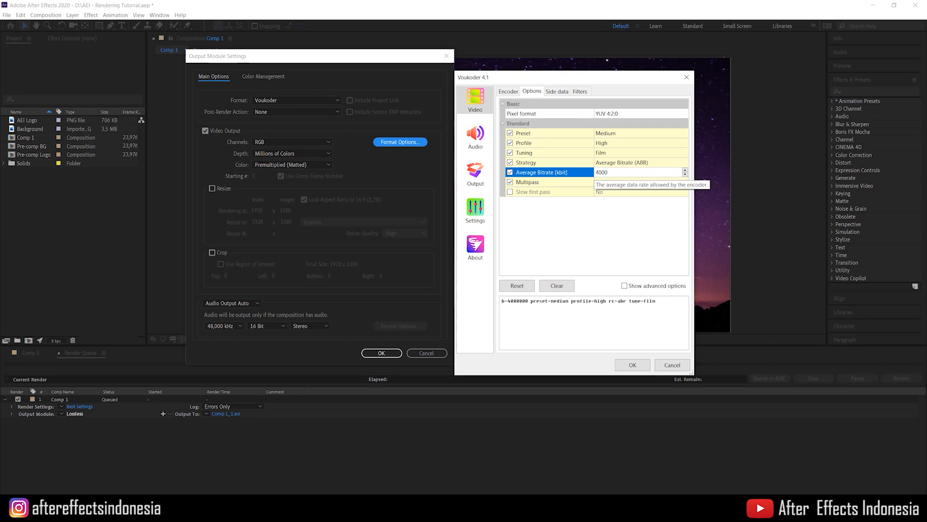
# - Review the video side data and filters, and choose AAC (FFmpeg) as the audio codec
pyautogui.click(557, 91)
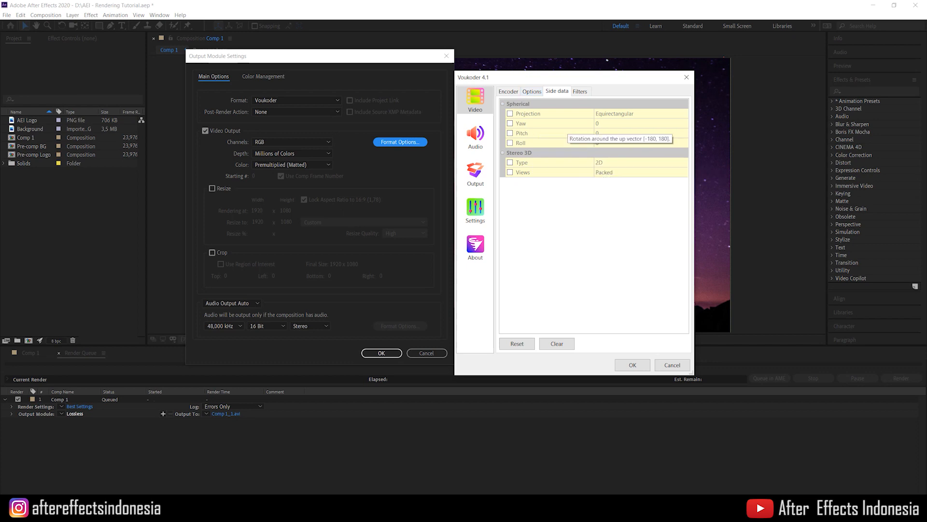
pyautogui.click(580, 91)
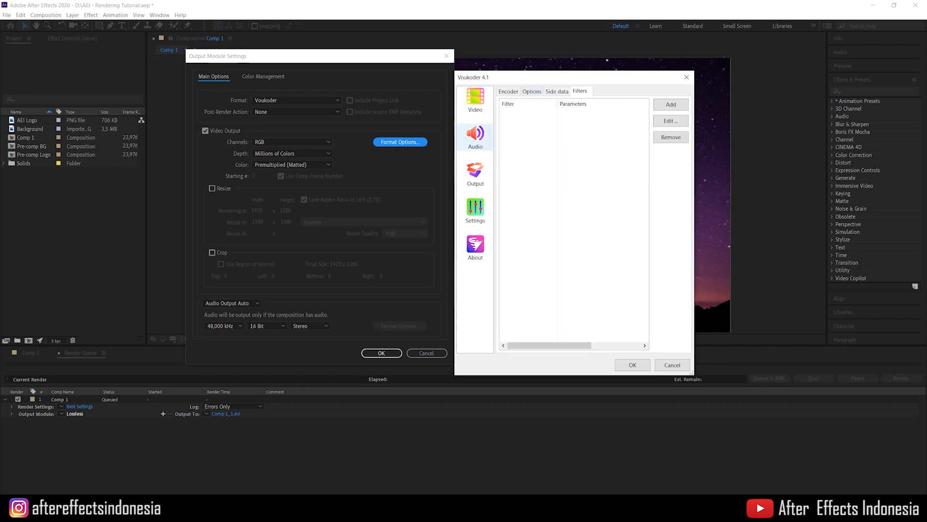
pyautogui.click(475, 137)
pyautogui.click(594, 114)
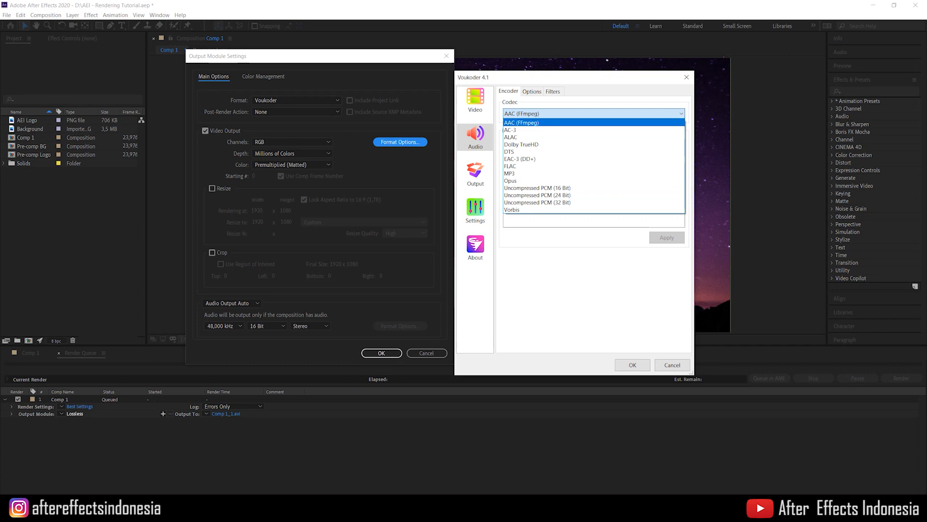
pyautogui.click(531, 122)
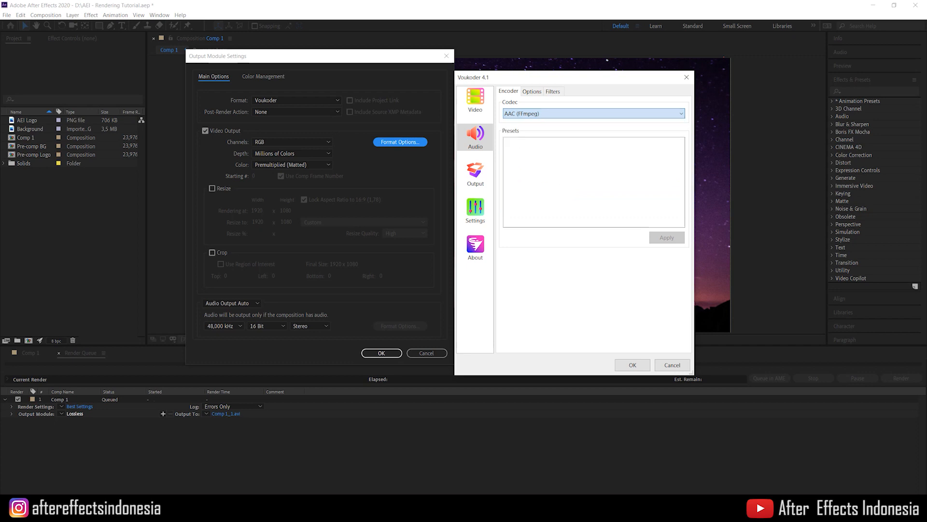
# - Set the AAC audio bitrate to 192 kbit/s and look over the remaining audio settings
pyautogui.click(532, 91)
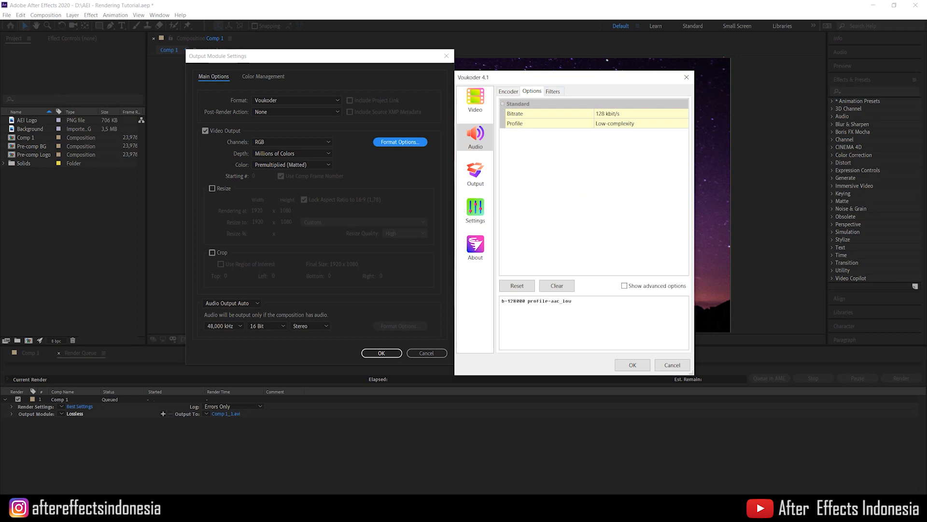
pyautogui.click(637, 113)
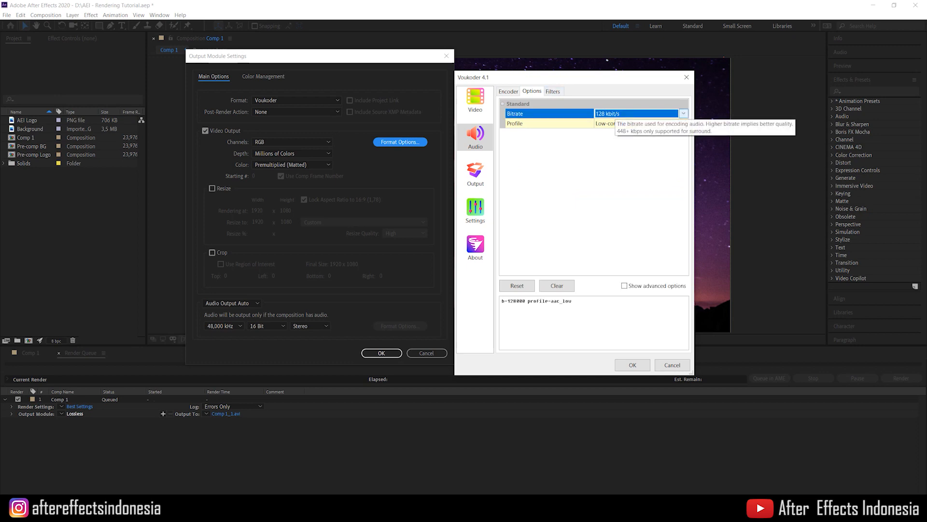
pyautogui.click(683, 114)
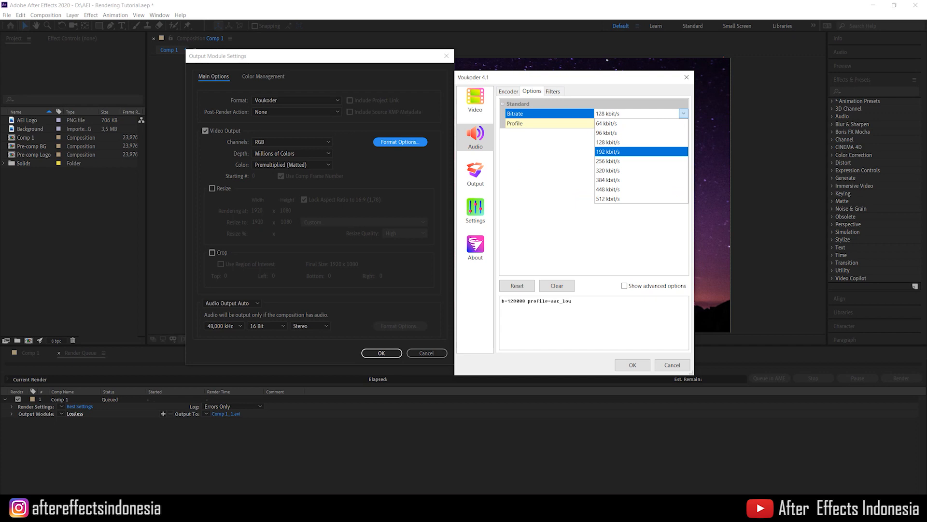
pyautogui.click(608, 152)
pyautogui.click(553, 91)
pyautogui.click(532, 91)
pyautogui.click(509, 91)
# - Check the output container settings, the video codec presets and the video encoder options
pyautogui.click(476, 175)
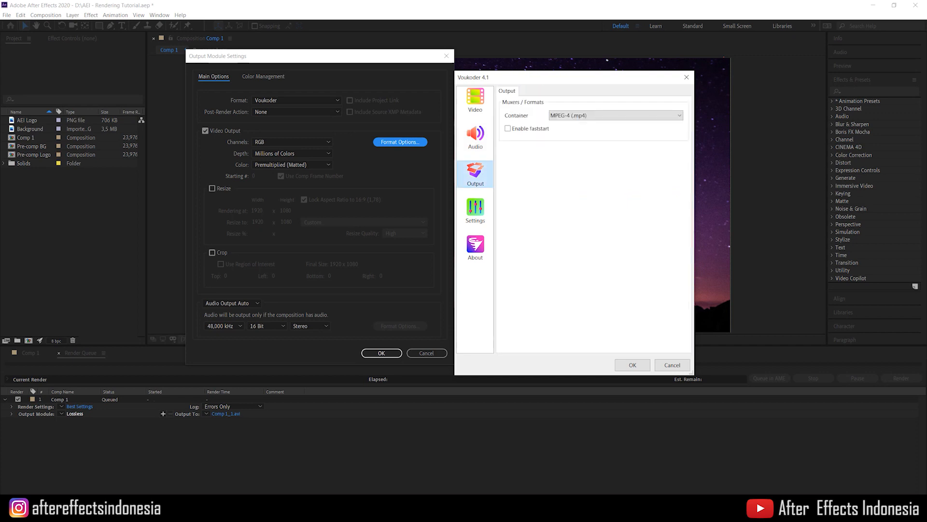
pyautogui.click(475, 101)
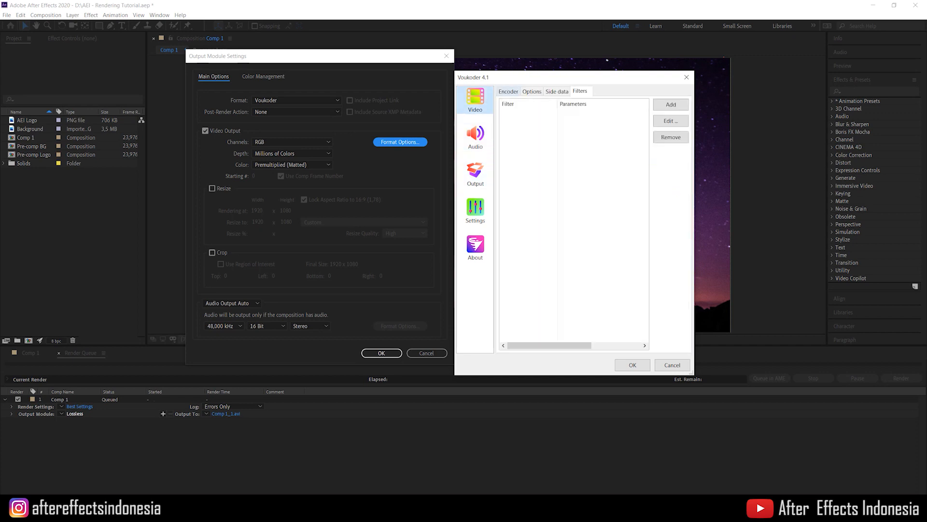
pyautogui.click(509, 91)
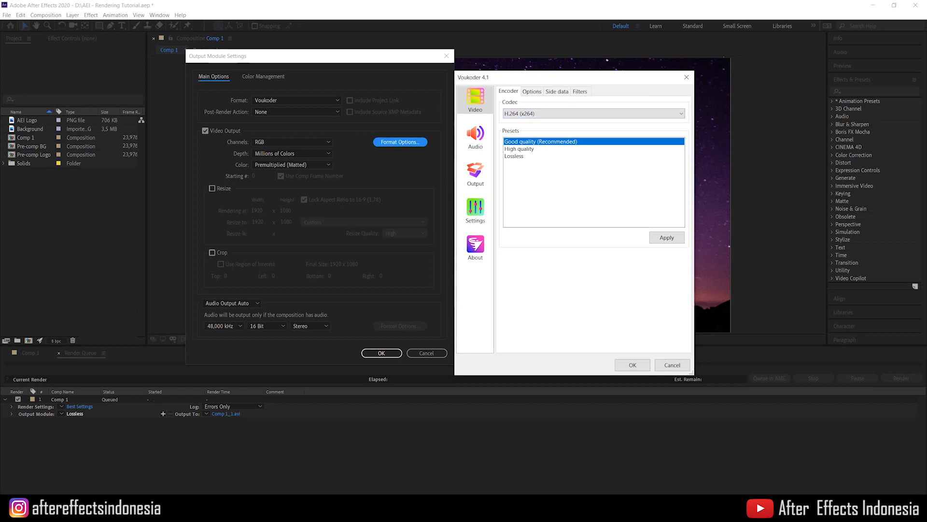
pyautogui.click(532, 92)
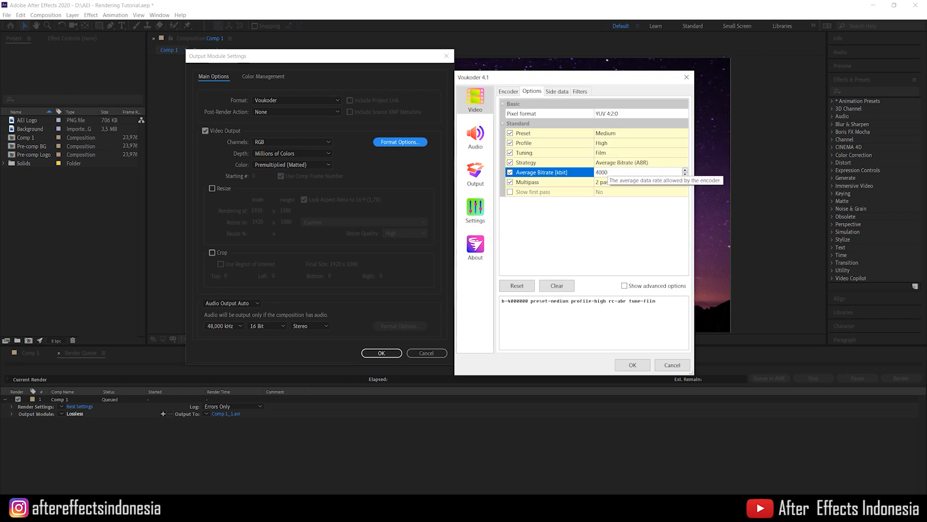
# - Examine the average bitrate value in the video encoder options
pyautogui.moveTo(599, 172); pyautogui.dragTo(608, 172)
pyautogui.click(599, 172)
pyautogui.click(599, 173)
pyautogui.click(608, 173)
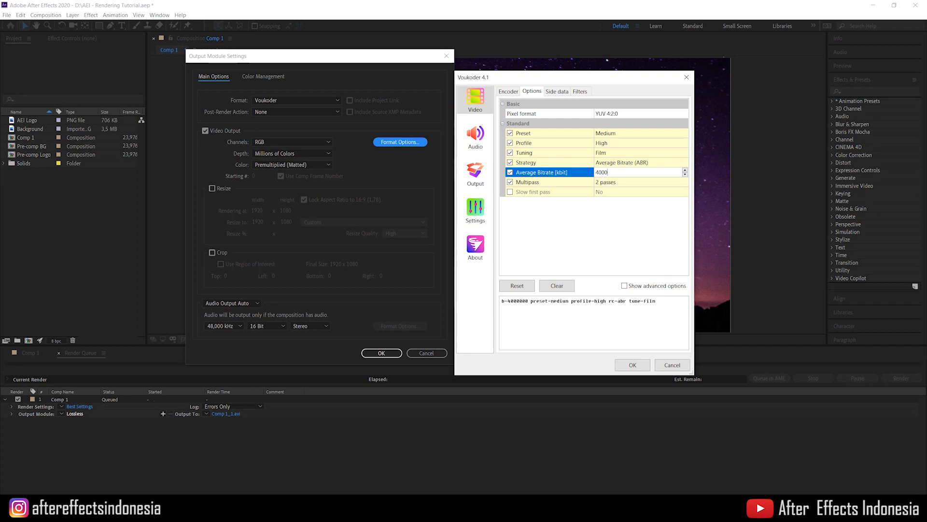
pyautogui.doubleClick(608, 172)
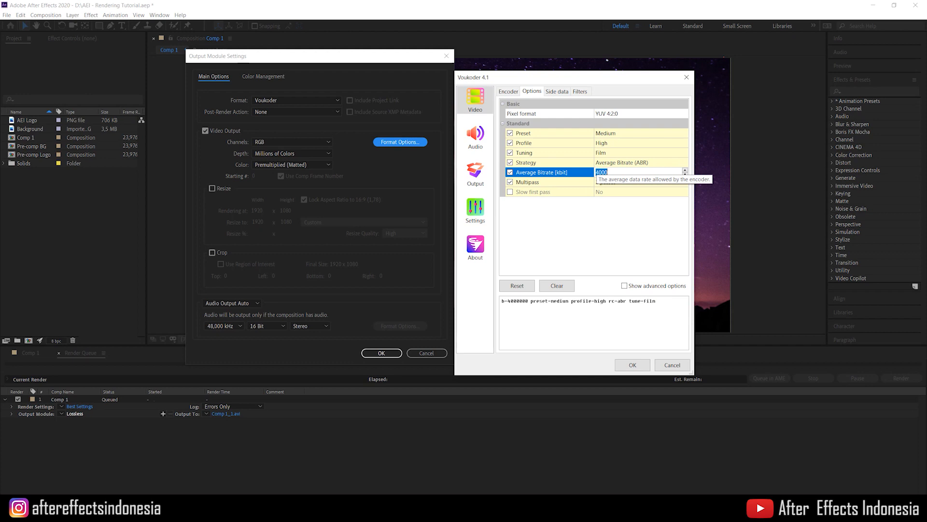
pyautogui.click(608, 173)
pyautogui.moveTo(599, 172); pyautogui.dragTo(597, 172)
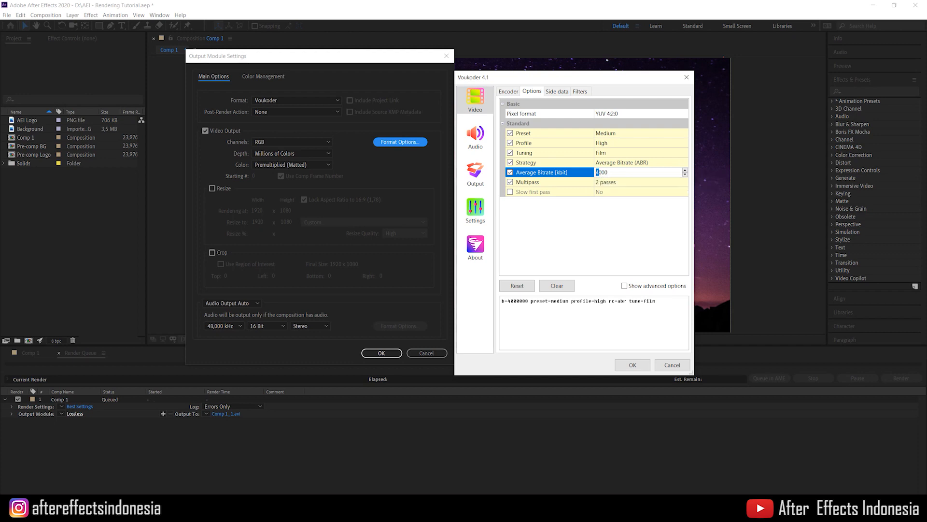
pyautogui.click(607, 173)
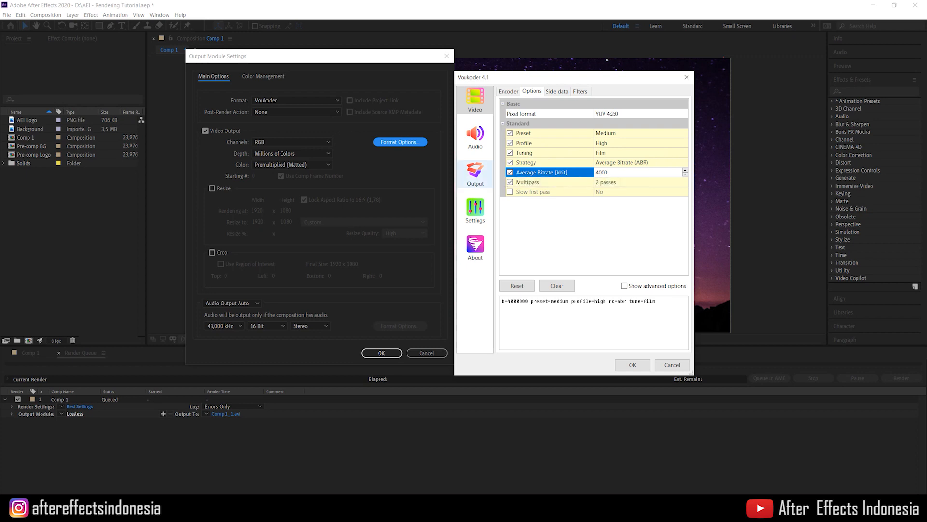
# - Set the output container to MPEG-4 (.mp4)
pyautogui.click(475, 174)
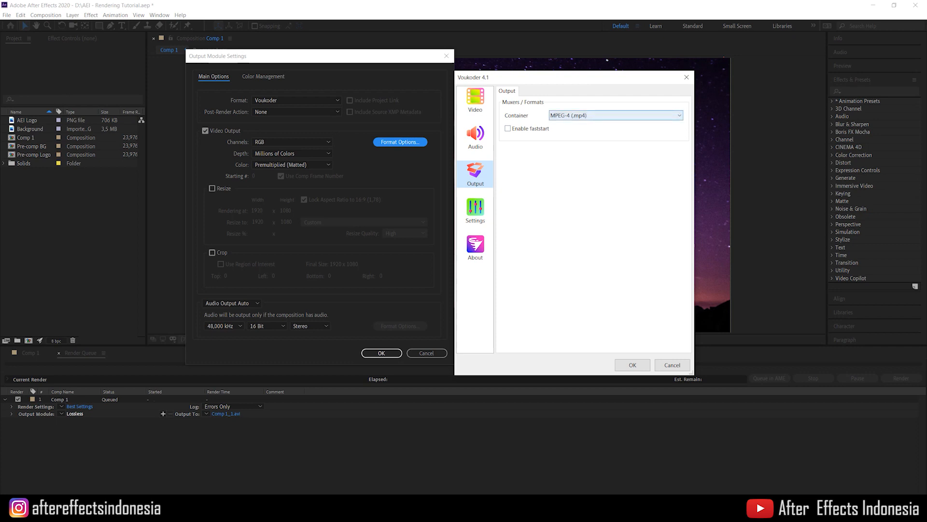
pyautogui.click(616, 115)
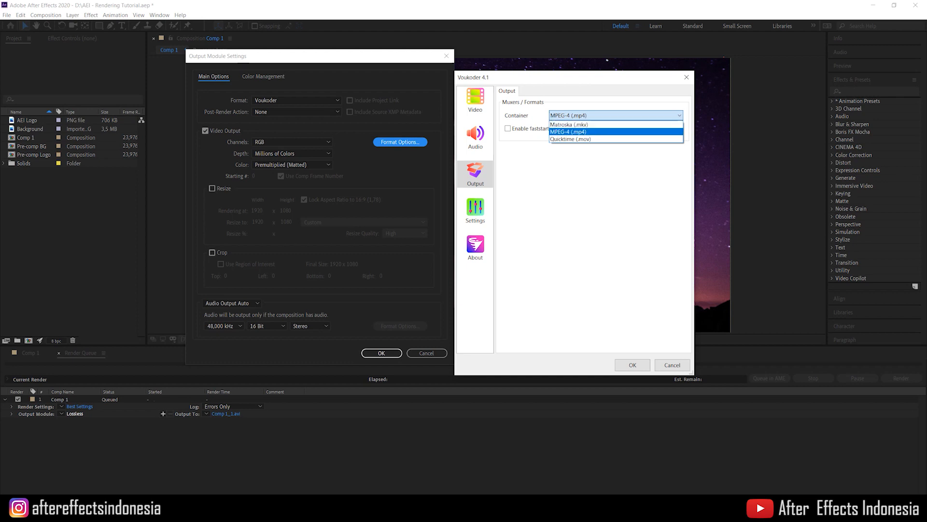
pyautogui.click(569, 132)
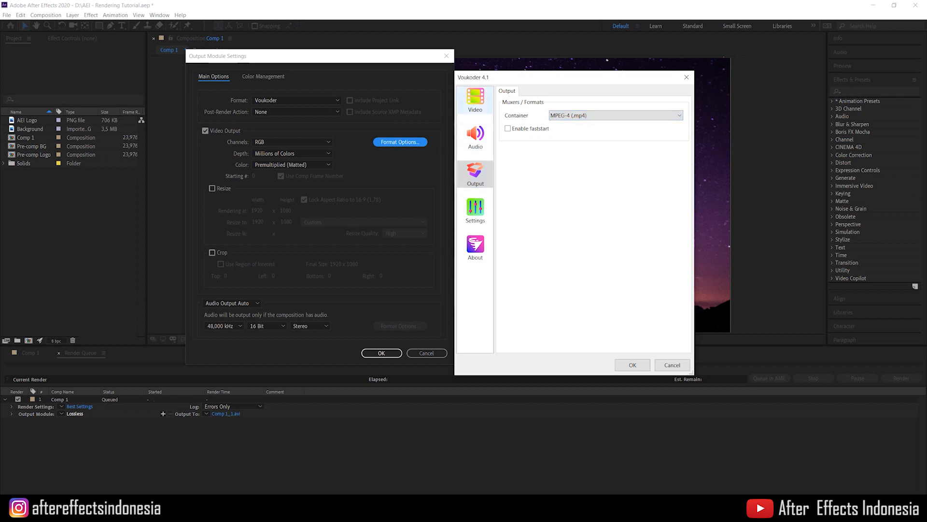
# - Compare the selected video codec and its presets with the chosen output container
pyautogui.click(476, 100)
pyautogui.click(508, 92)
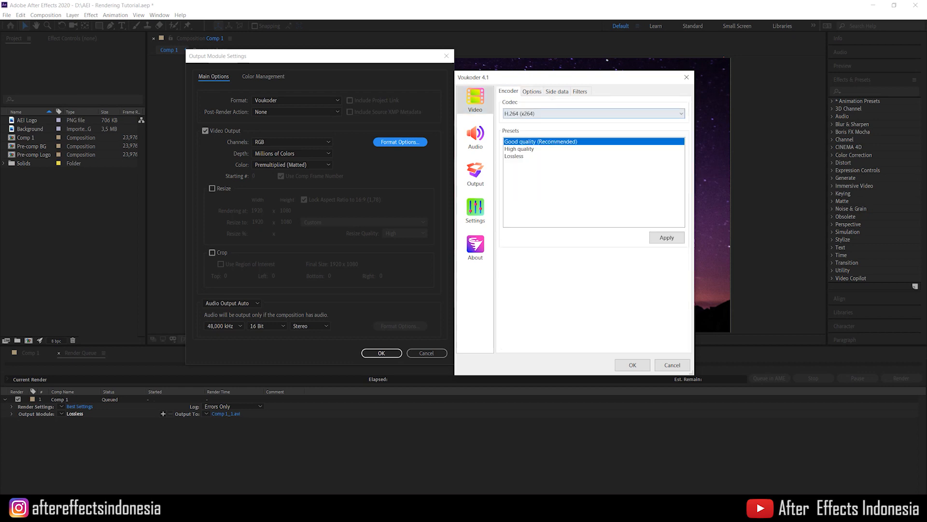
pyautogui.click(475, 174)
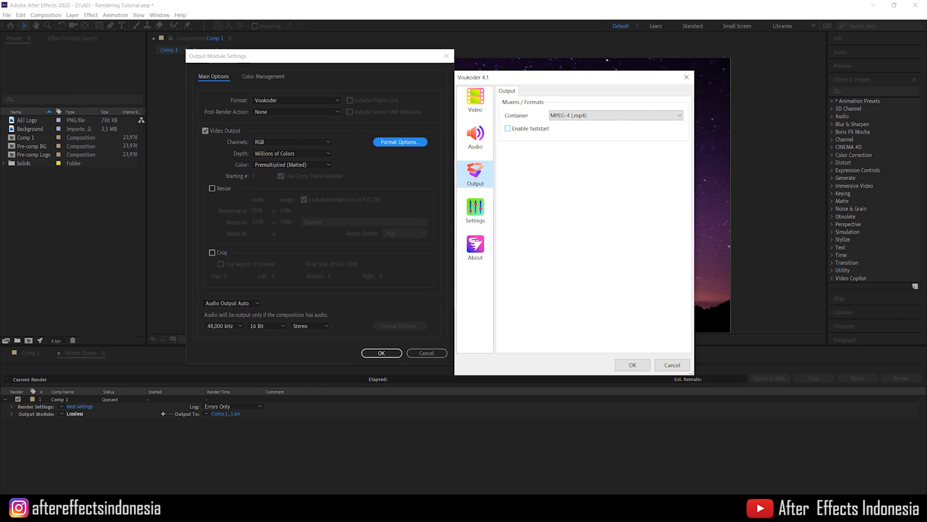
pyautogui.click(476, 100)
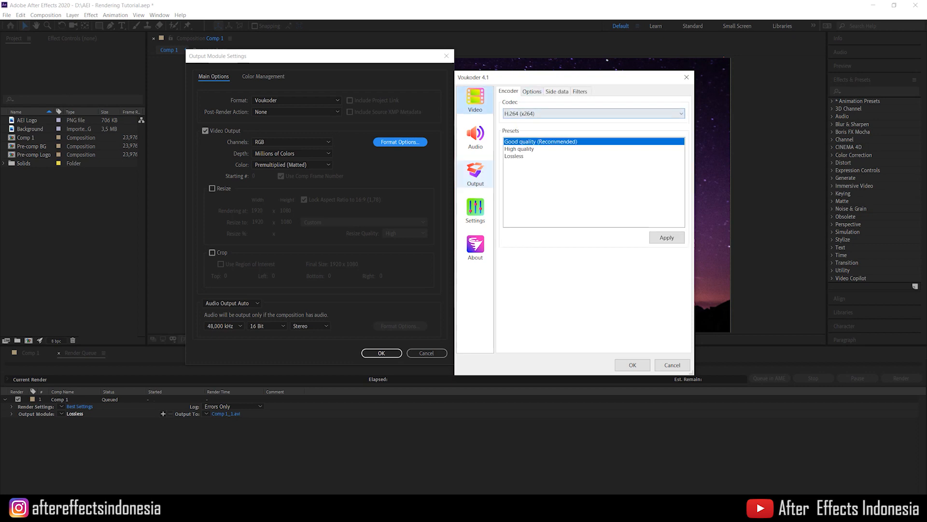
# - Review Voukoder's video encoder options, output container, language and logging settings, and About page
pyautogui.click(532, 91)
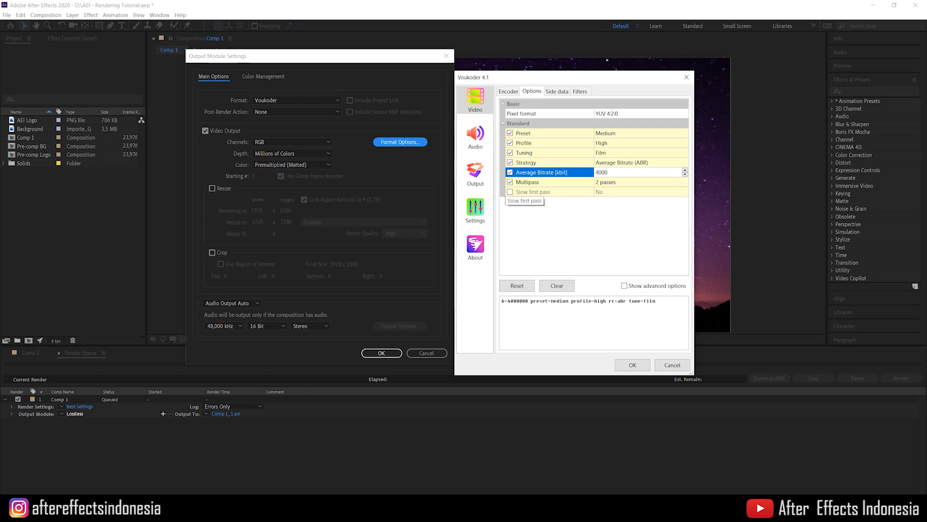
pyautogui.click(475, 175)
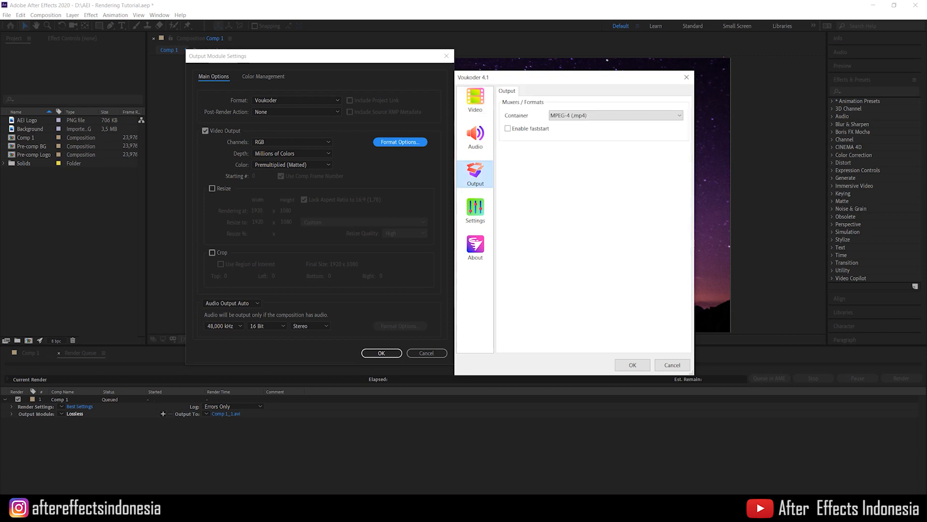
pyautogui.click(475, 211)
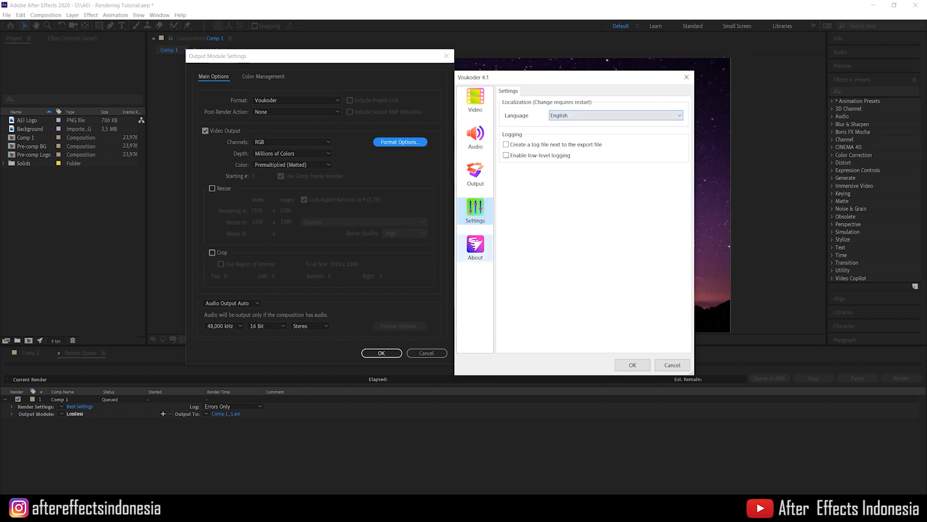
pyautogui.click(476, 249)
pyautogui.click(476, 211)
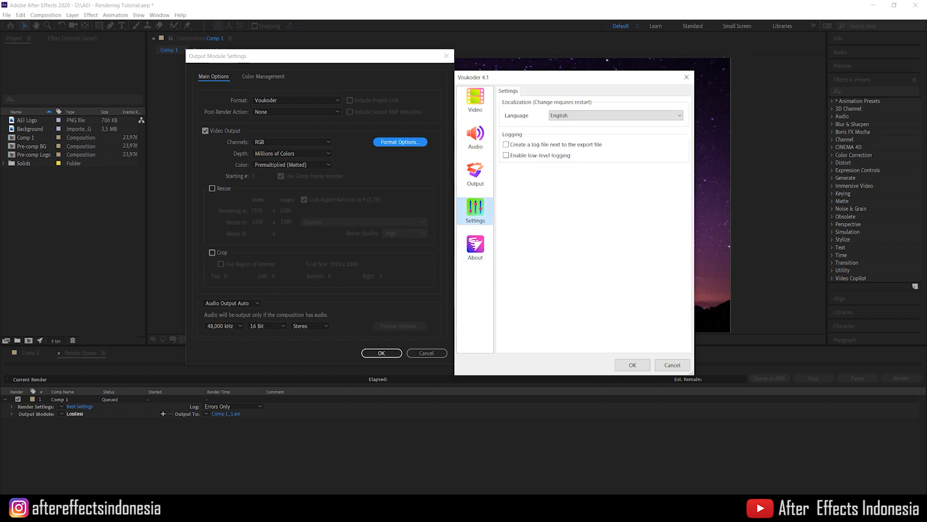
# - Accept the Voukoder format options and apply the output module settings to the queued Comp 1
pyautogui.click(475, 100)
pyautogui.click(633, 366)
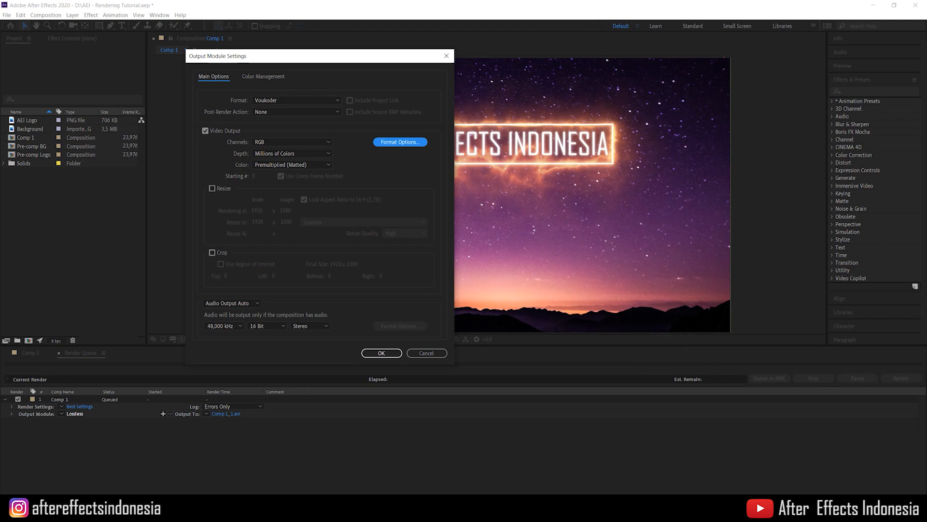
pyautogui.press('Return')
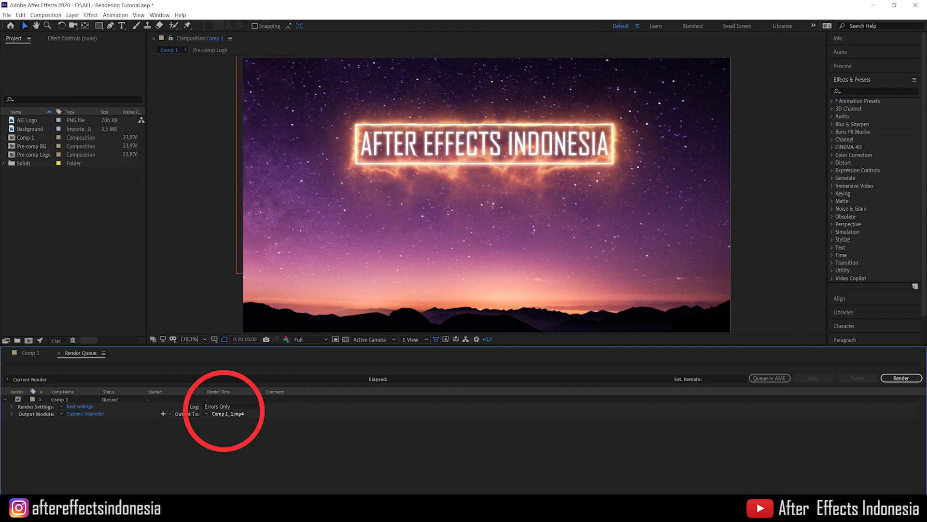
# - Set the Comp 1 output file name to Rendering Test.mp4 and start the render
pyautogui.click(227, 414)
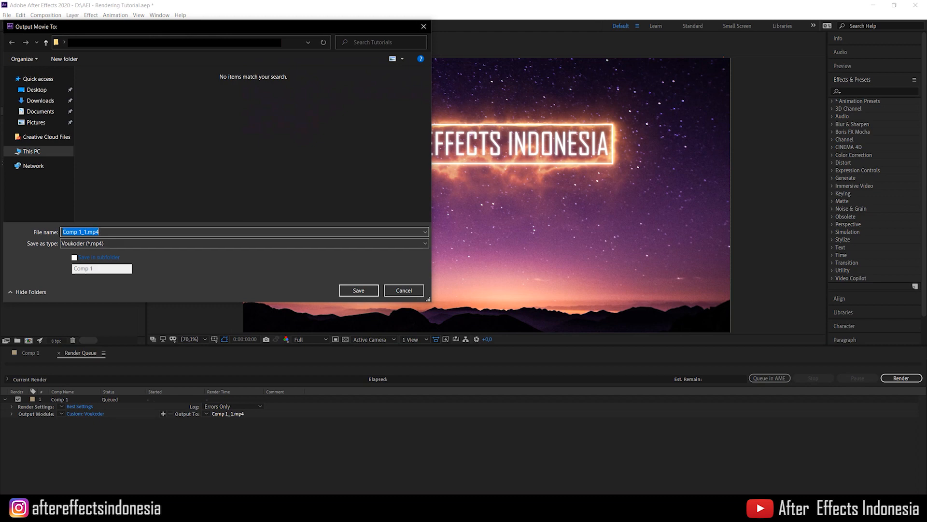
pyautogui.click(100, 232)
pyautogui.hotkey('shift', 'Home')
pyautogui.click(244, 243)
pyautogui.click(245, 252)
pyautogui.click(87, 232)
pyautogui.click(86, 232)
pyautogui.moveTo(86, 232); pyautogui.dragTo(57, 229)
pyautogui.write('Test Rwed')
pyautogui.press('BackSpace')
pyautogui.press('BackSpace')
pyautogui.press('BackSpace')
pyautogui.write('enderinmg')
pyautogui.press('BackSpace')
pyautogui.press('BackSpace')
pyautogui.write('g')
pyautogui.press('Return')
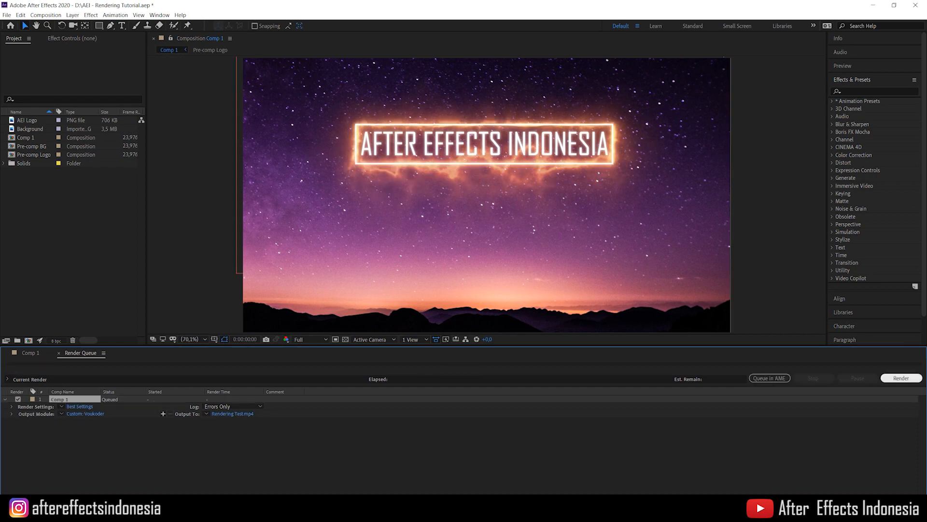
pyautogui.click(901, 378)
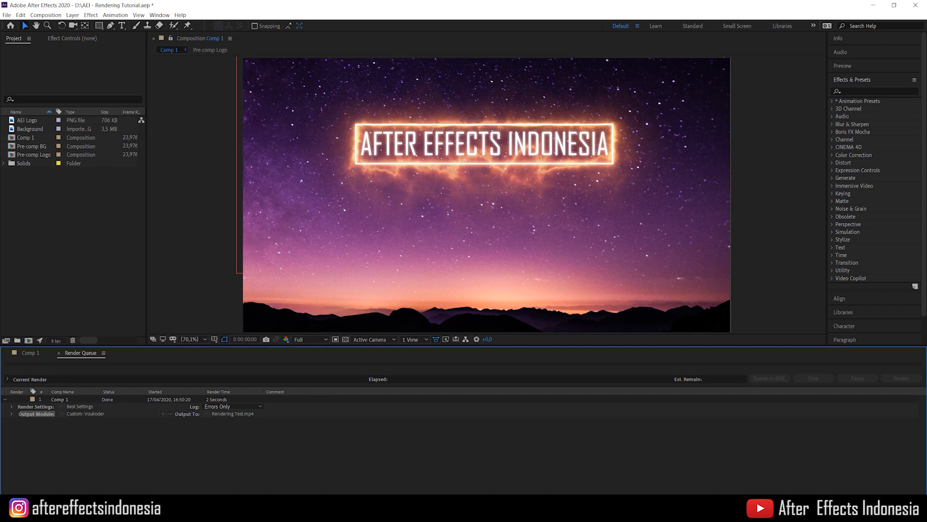
# - Remove the finished Comp 1 item from the render queue and return to the Comp 1 timeline
pyautogui.click(60, 400)
pyautogui.press('Delete')
pyautogui.click(31, 353)
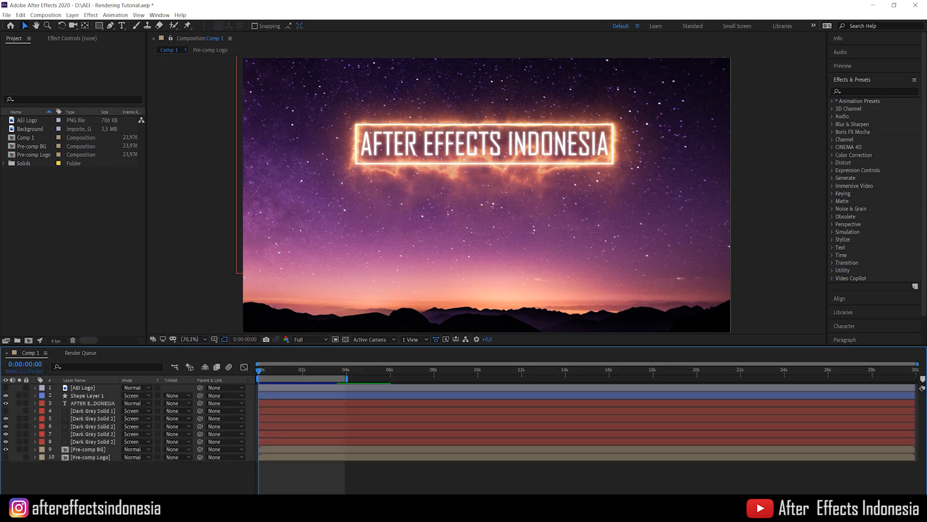
# - Export Comp 1 to the Adobe Media Encoder queue and work in Media Encoder's maximized window
pyautogui.click(7, 15)
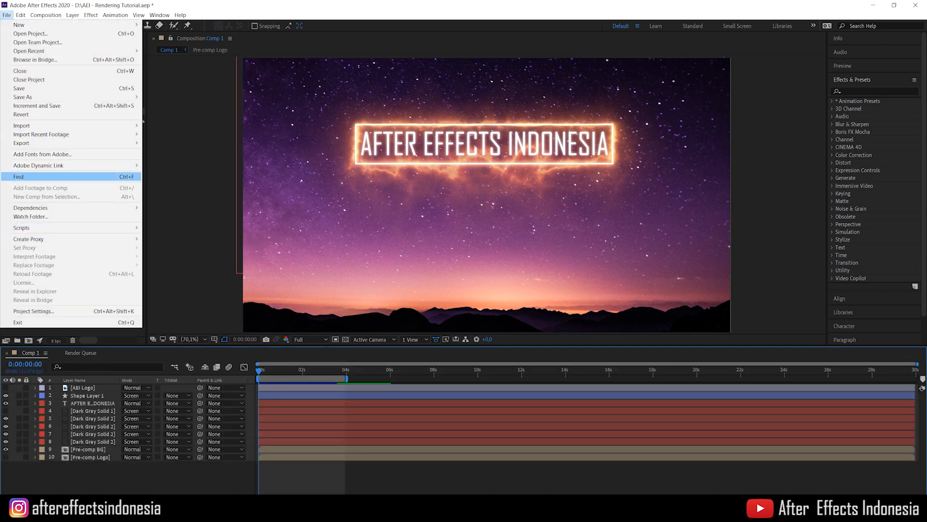
pyautogui.moveTo(29, 143)
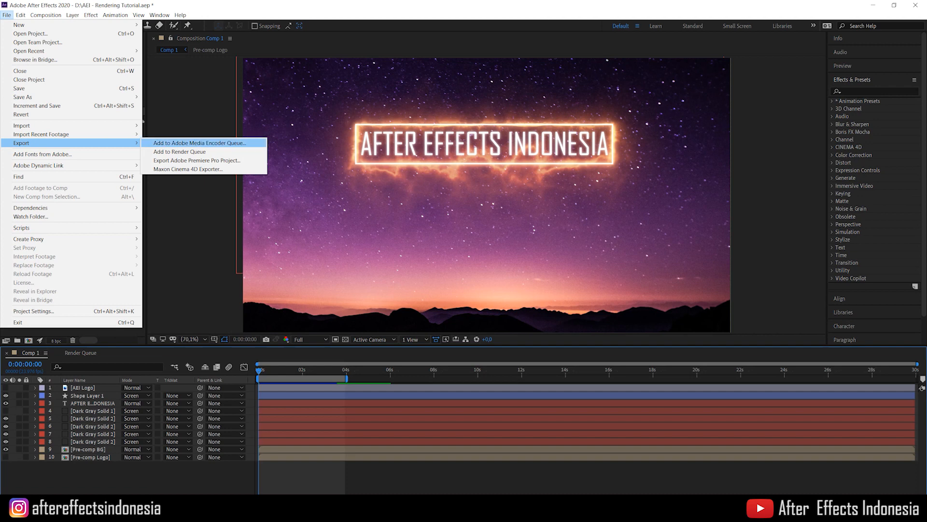
pyautogui.click(200, 143)
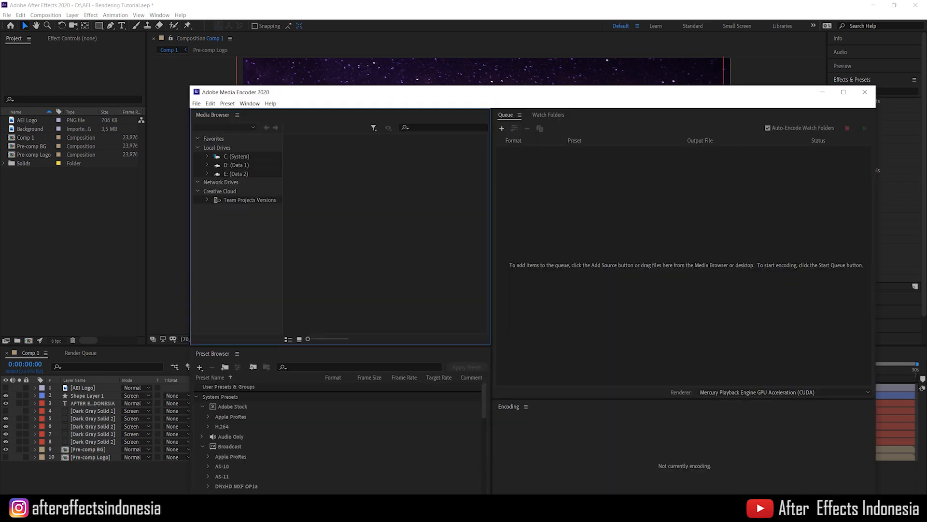
pyautogui.moveTo(536, 95); pyautogui.dragTo(417, 67)
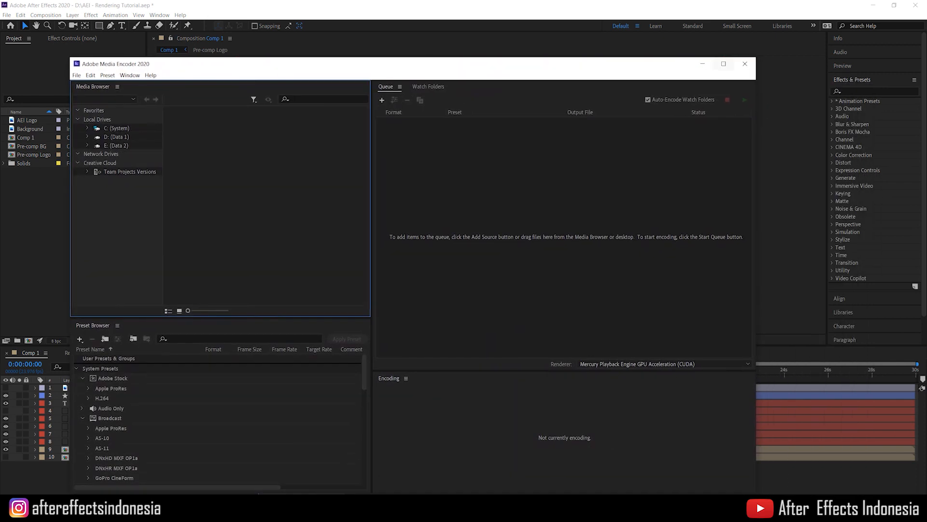
pyautogui.click(723, 64)
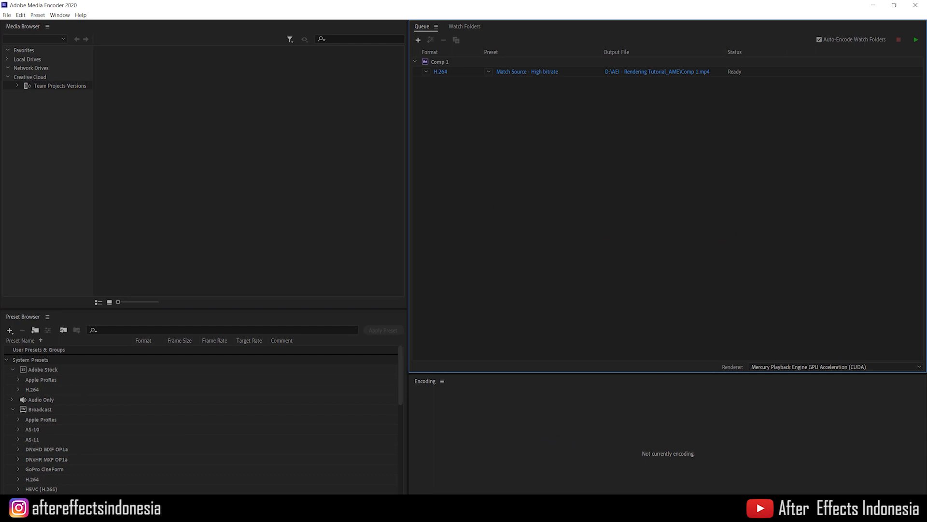
pyautogui.hotkey('alt', 'Tab')
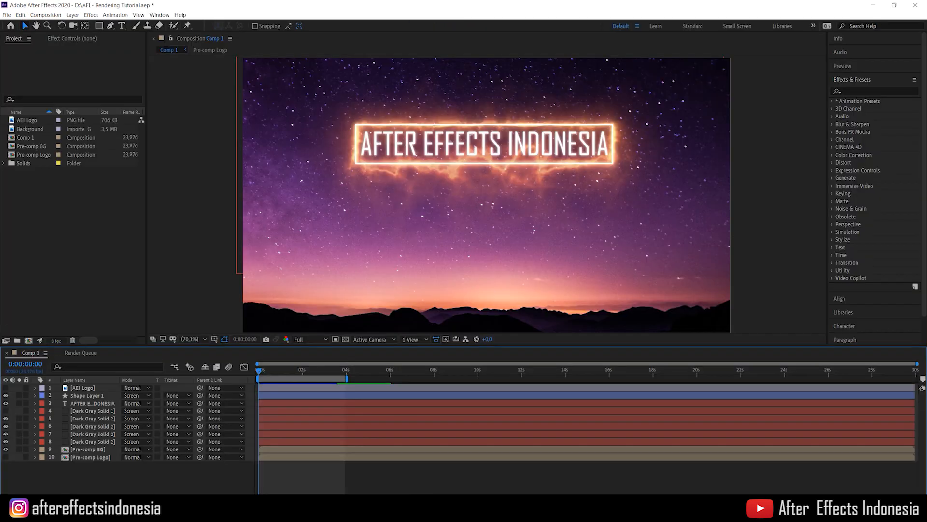
pyautogui.hotkey('alt', 'Tab')
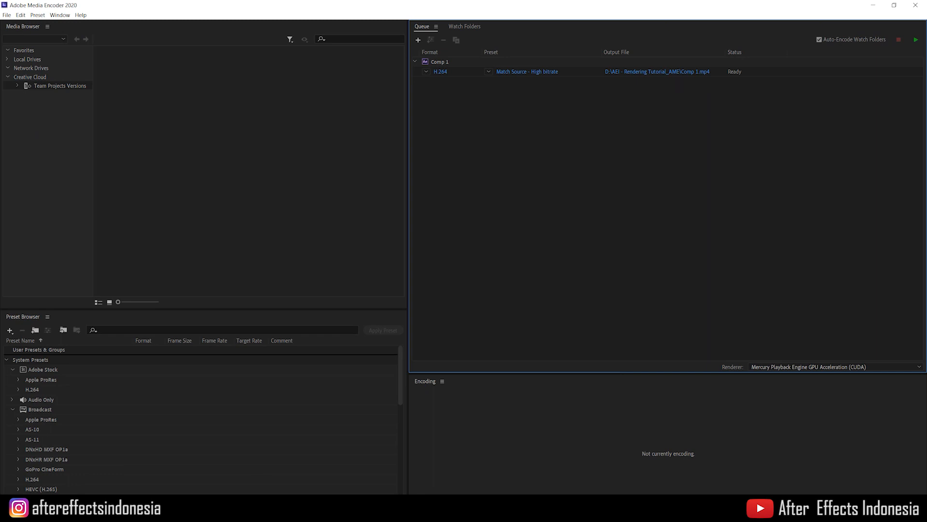
# - In the queued Comp 1's export settings, choose the H.264 format and name the output Rendering Test AME.mp4
pyautogui.click(441, 71)
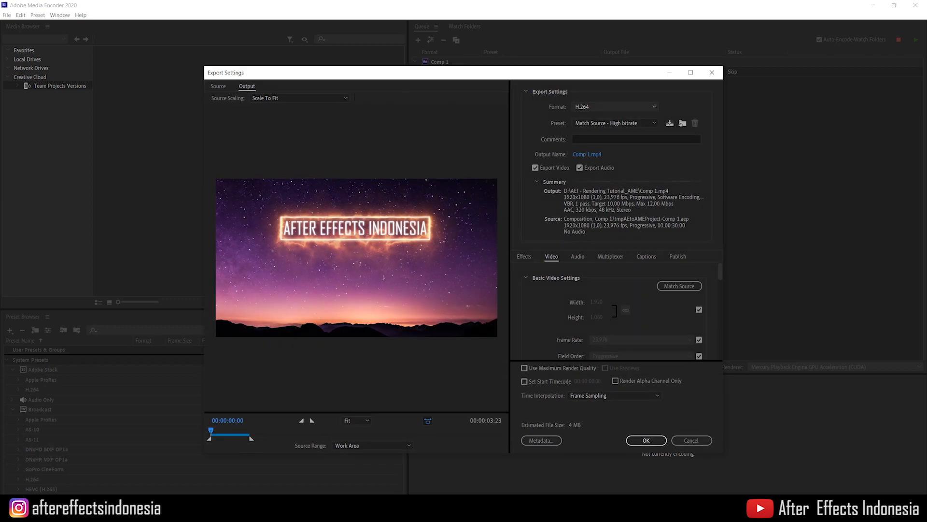
pyautogui.click(623, 107)
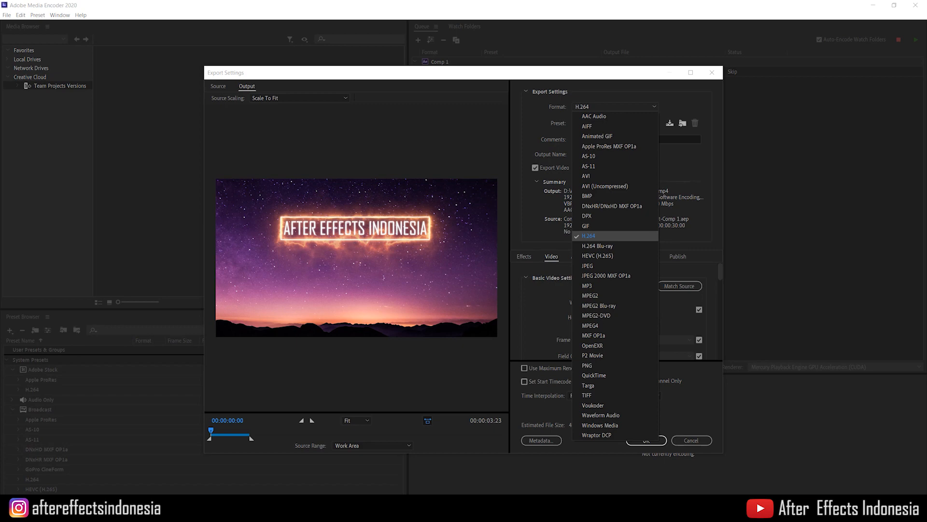
pyautogui.click(589, 236)
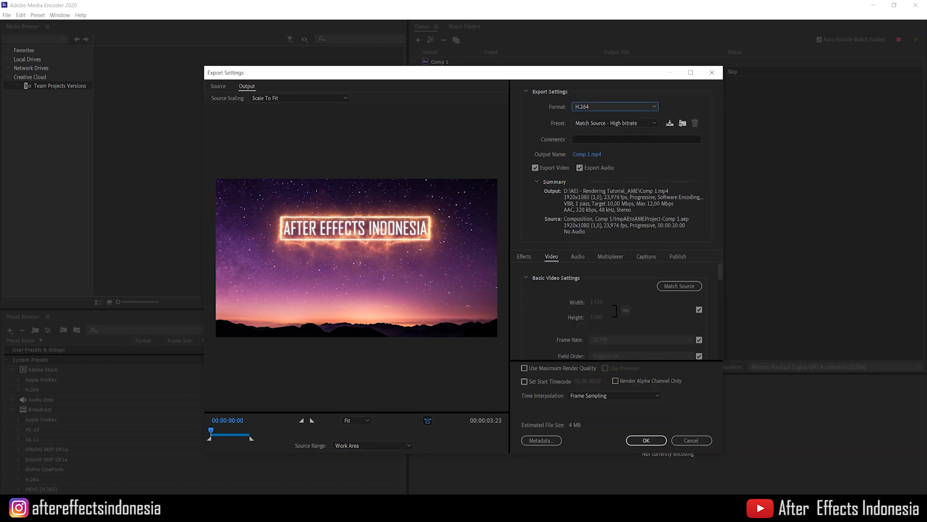
pyautogui.click(587, 154)
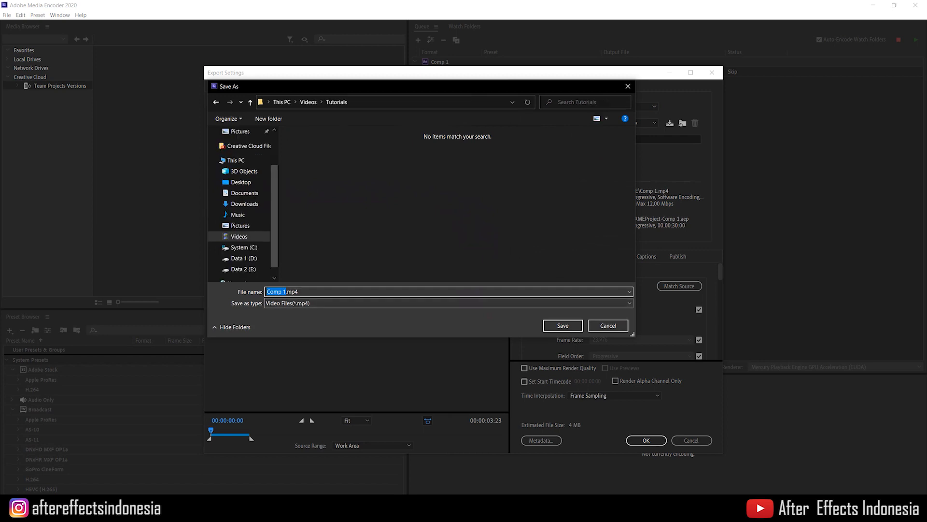
pyautogui.write('Rendering Test AME')
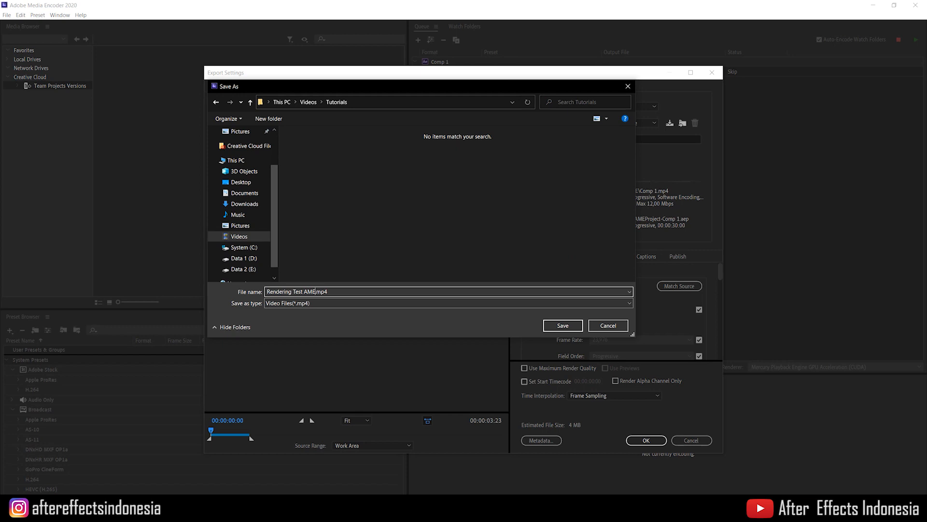
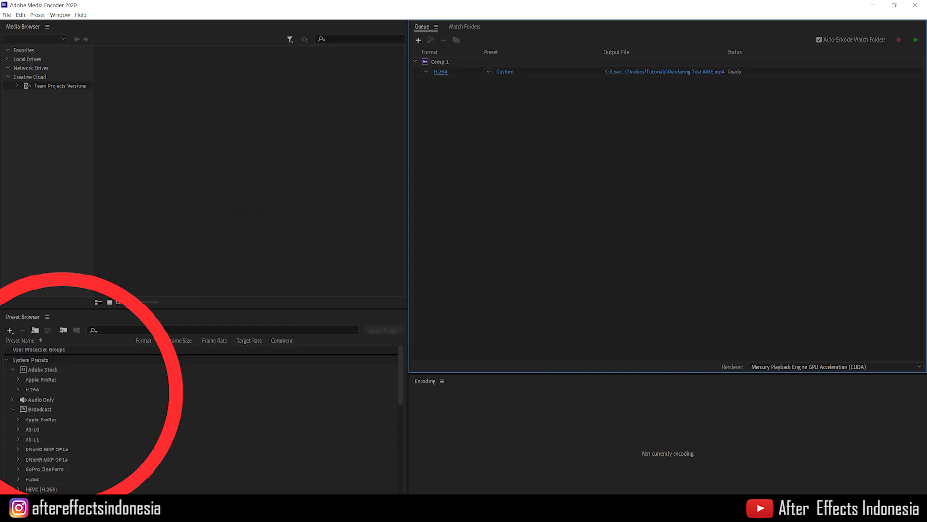
# - Switch the renderer to Mercury Playback Engine Software Only and set it back to GPU Acceleration (CUDA)
pyautogui.click(812, 367)
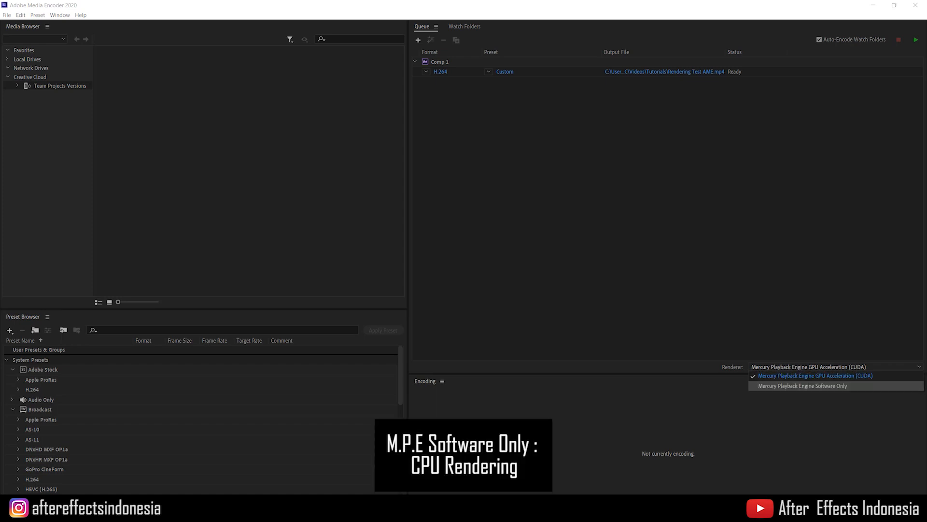
pyautogui.click(803, 386)
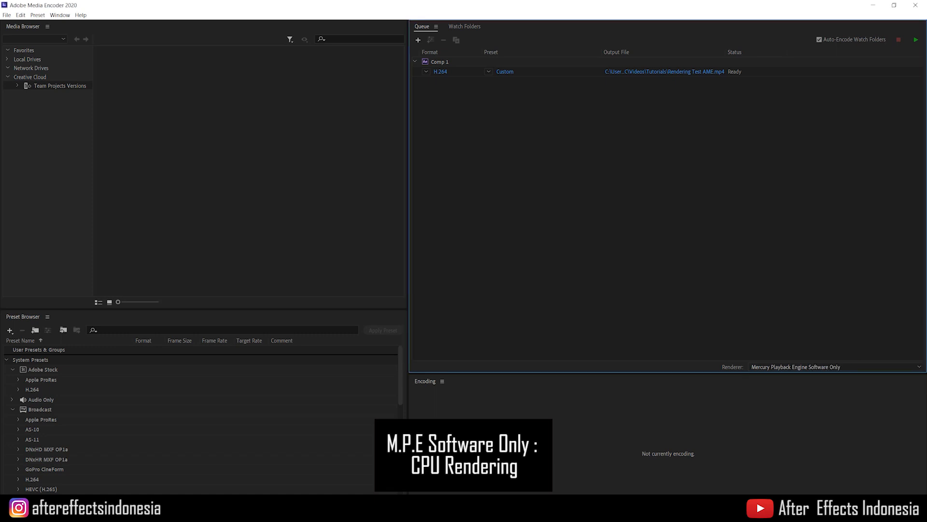
pyautogui.click(803, 367)
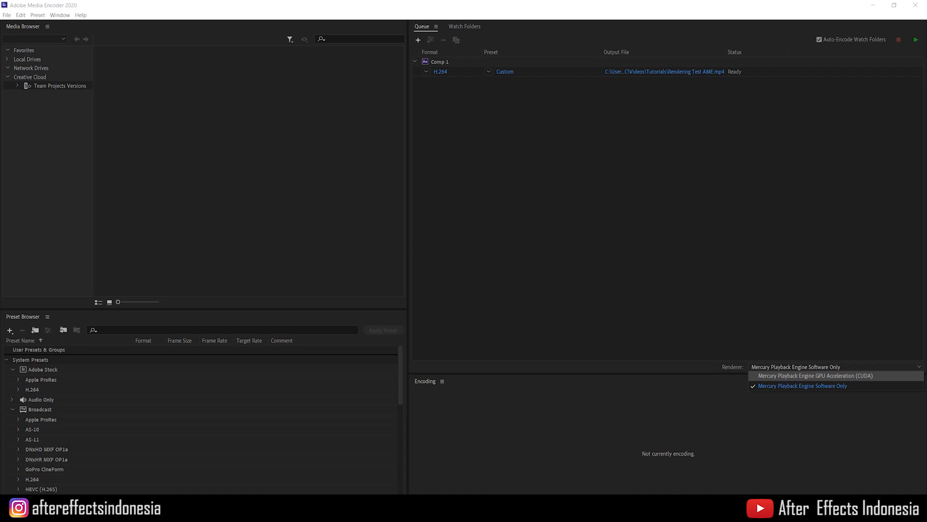
pyautogui.click(815, 375)
# - Keep Mercury Playback Engine GPU Acceleration (CUDA) as the renderer and start encoding the queue
pyautogui.click(835, 366)
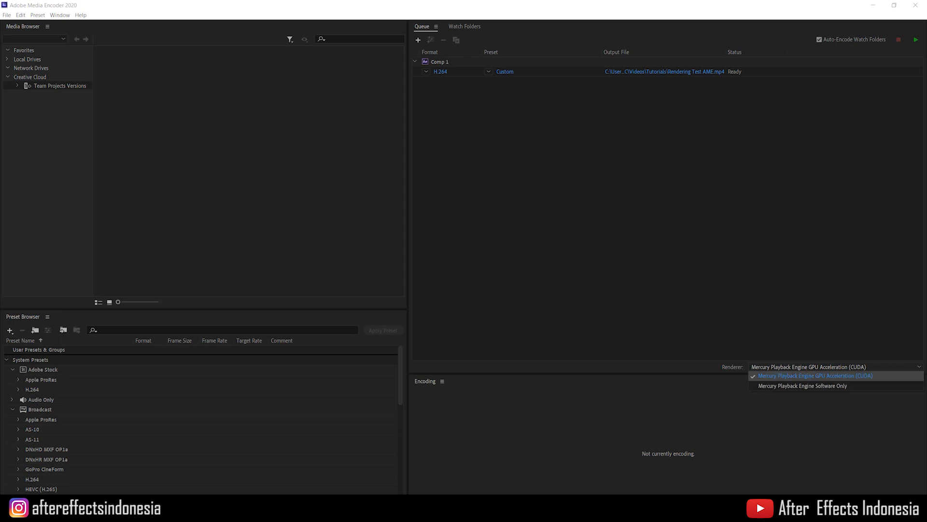
pyautogui.click(816, 376)
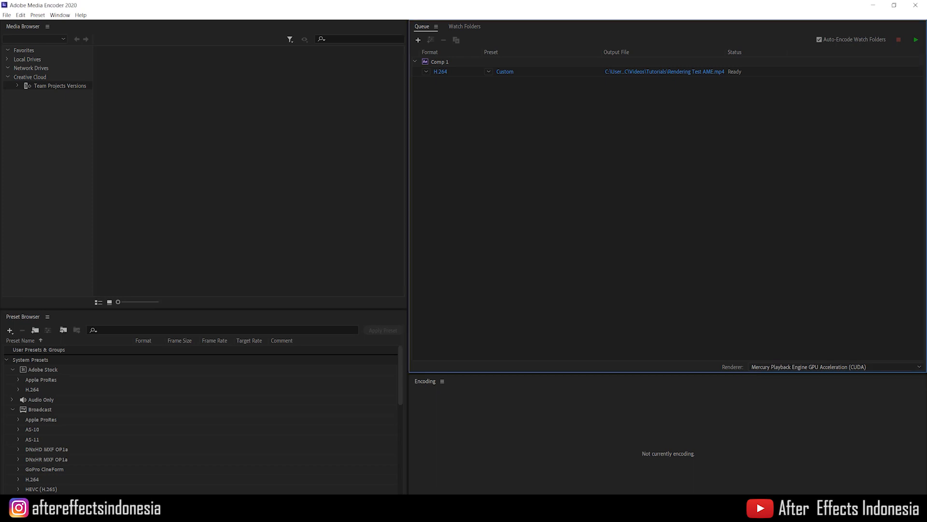
pyautogui.click(817, 367)
pyautogui.click(816, 377)
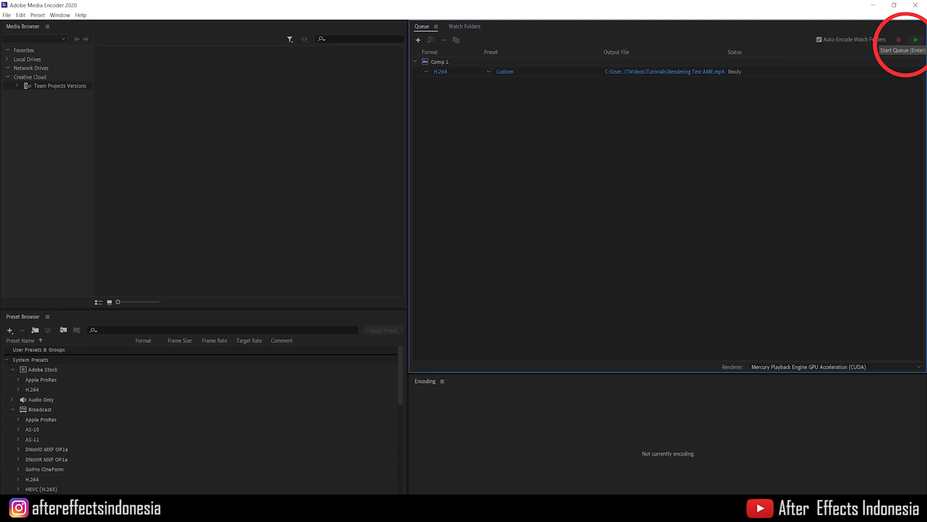
pyautogui.press('Return')
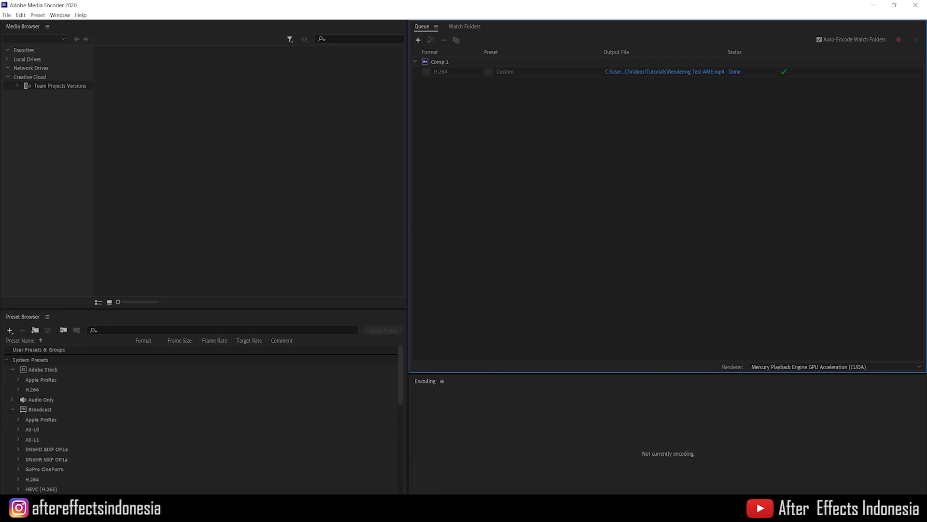
# - Open the Tutorials output folder in File Explorer, check the rendered files' details and play Rendering Test AME.mp4
pyautogui.hotkey('alt', 'Tab')
pyautogui.hotkey('alt', 'Tab')
pyautogui.moveTo(118, 511)
pyautogui.click(198, 466)
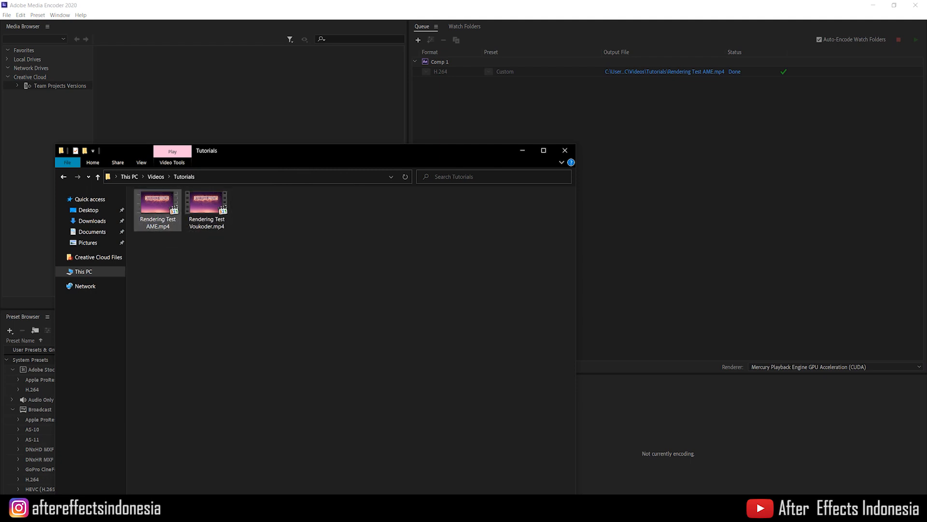
pyautogui.moveTo(158, 215)
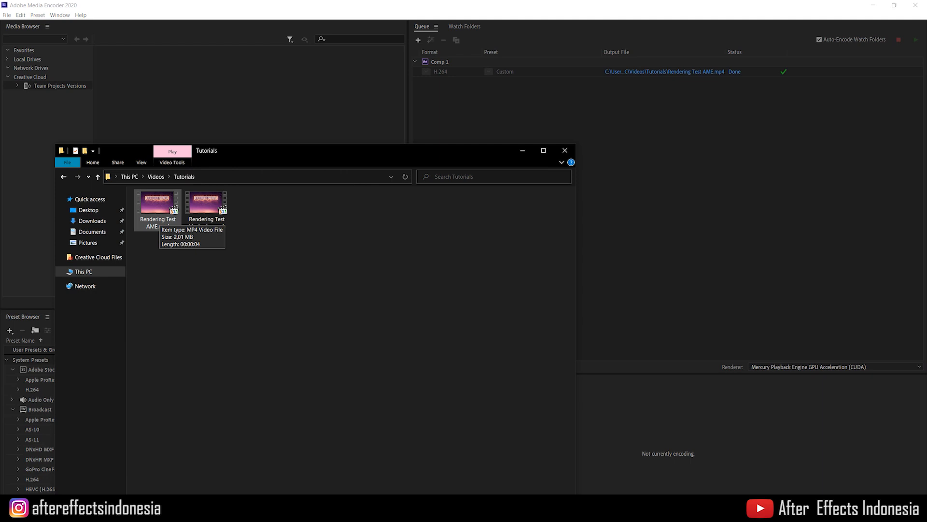
pyautogui.moveTo(196, 212)
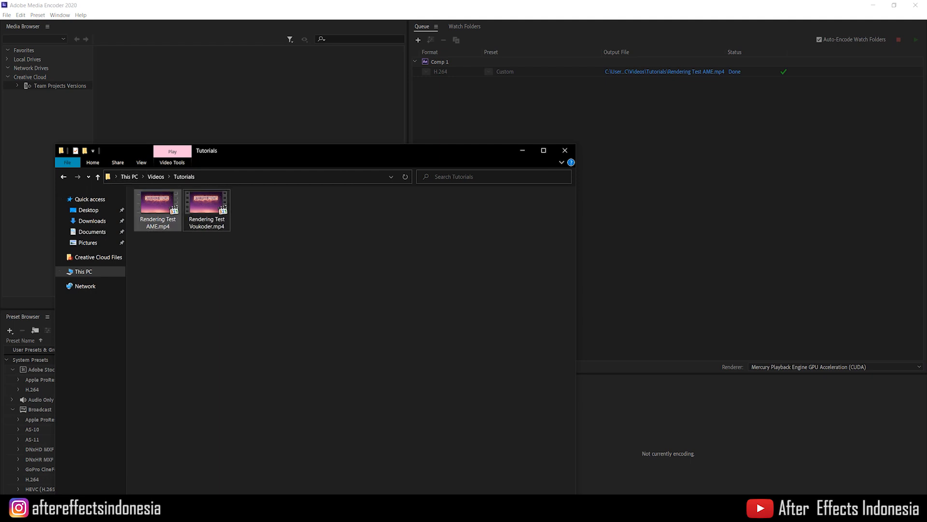
pyautogui.doubleClick(157, 209)
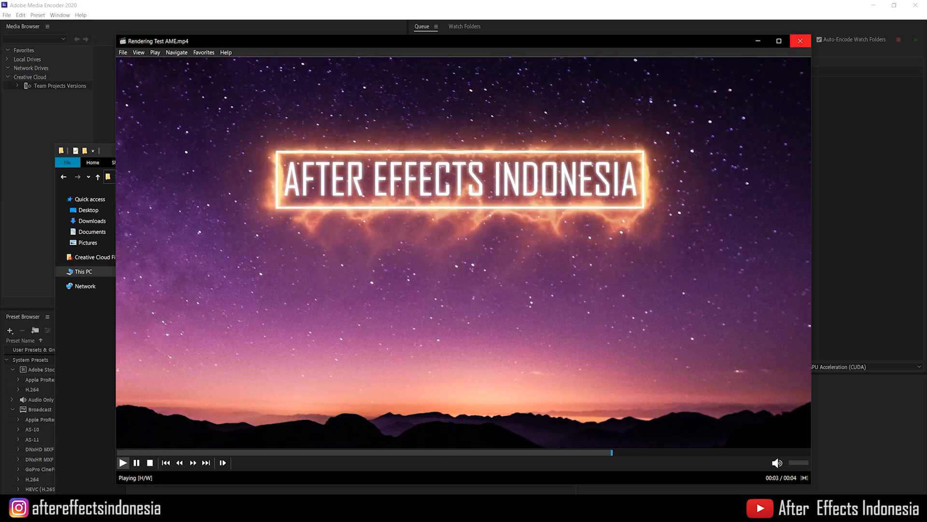
pyautogui.click(800, 40)
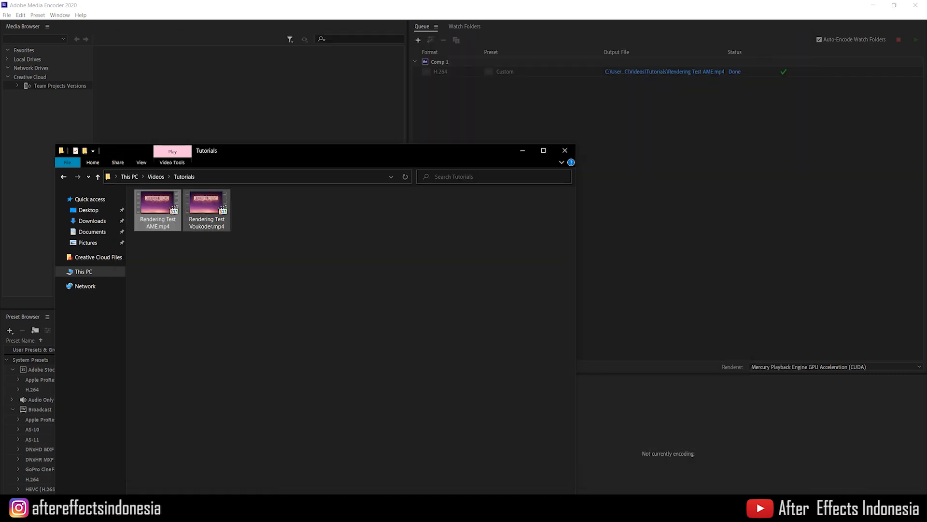
# - Play Rendering Test Voukoder.mp4 and Rendering Test AME.mp4 alternately to compare their picture quality, closing the player after each viewing
pyautogui.doubleClick(207, 208)
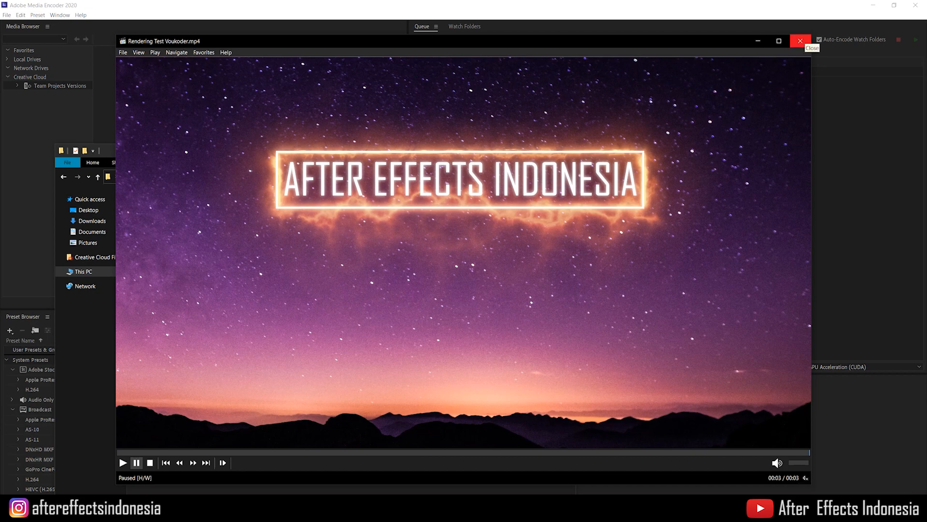
pyautogui.press('space')
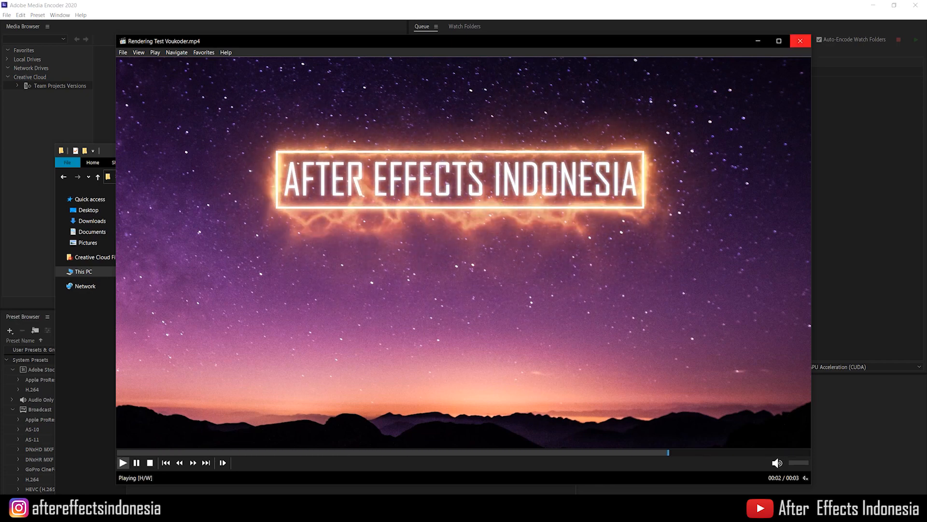
pyautogui.click(800, 40)
pyautogui.doubleClick(158, 209)
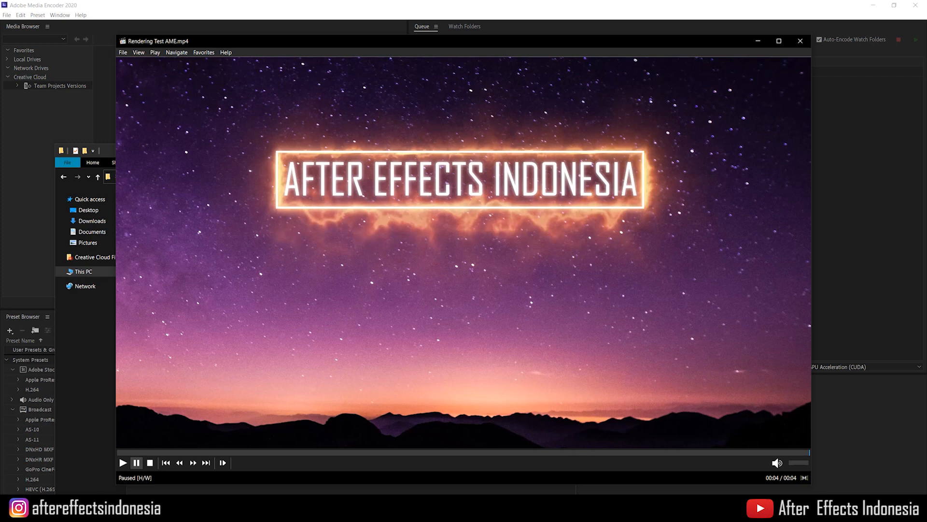
pyautogui.press('space')
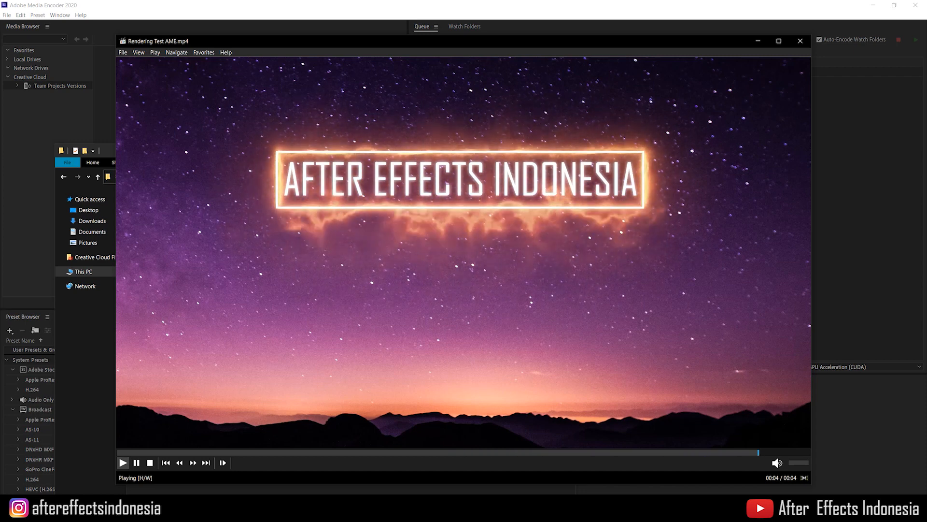
pyautogui.press('space')
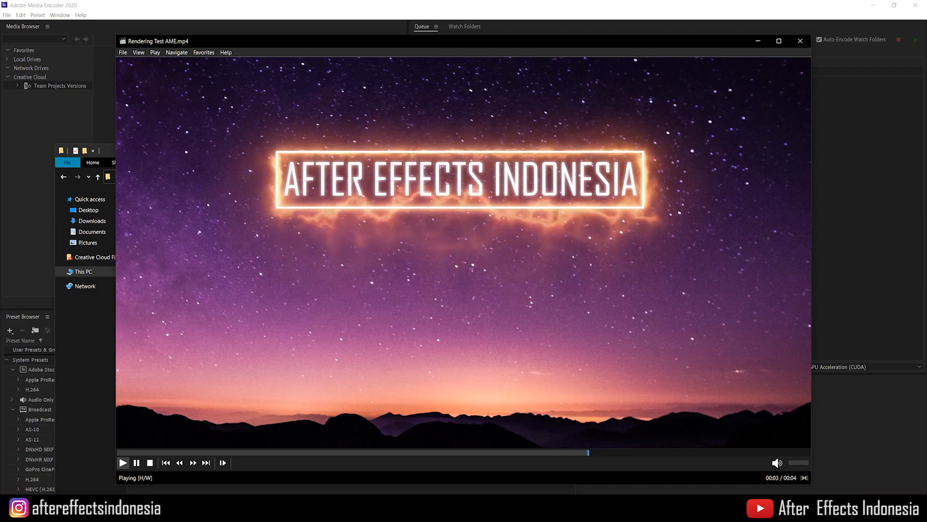
pyautogui.press('space')
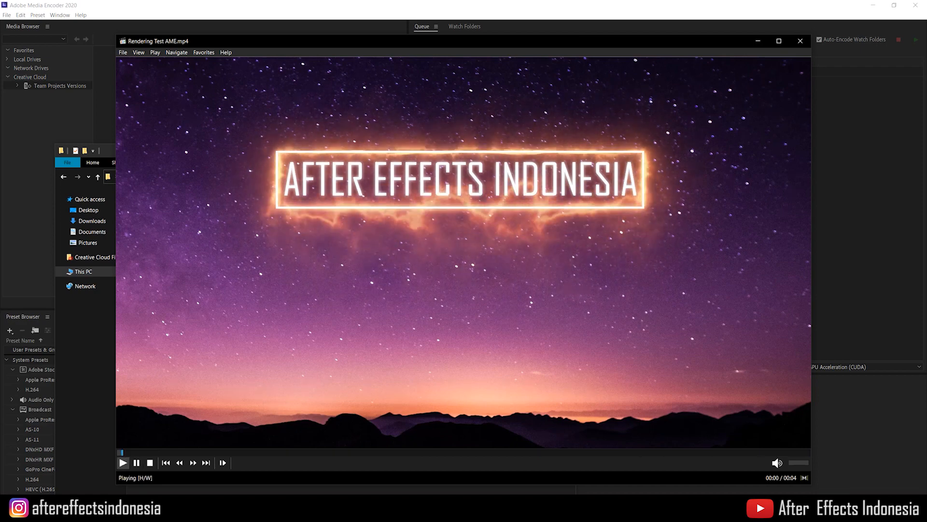
pyautogui.hotkey('alt', 'F4')
pyautogui.doubleClick(207, 209)
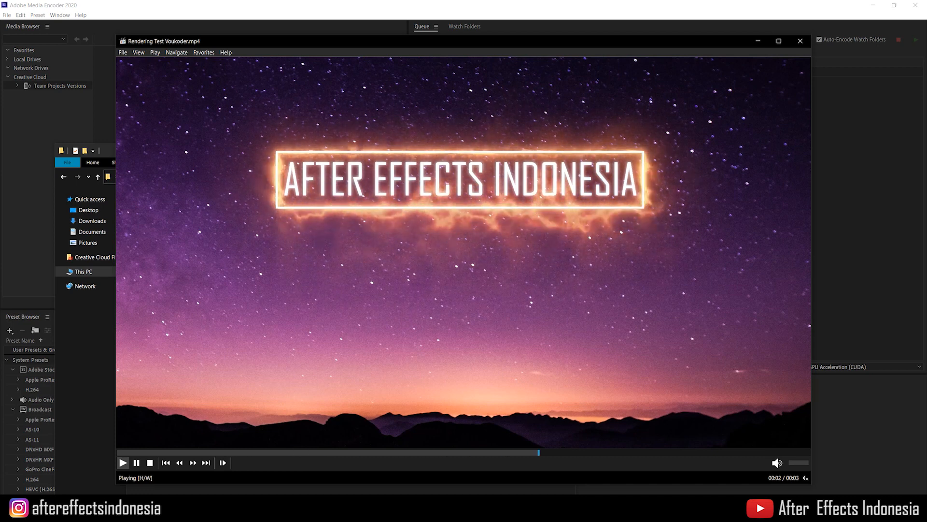
pyautogui.click(800, 41)
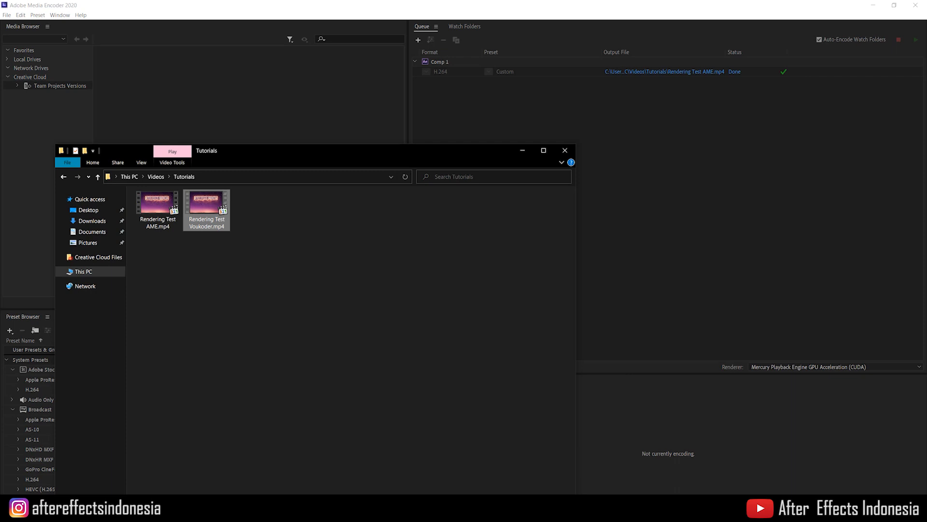
# - Compare the file size and length details of Rendering Test AME.mp4 and Rendering Test Voukoder.mp4 in the Tutorials folder
pyautogui.click(158, 210)
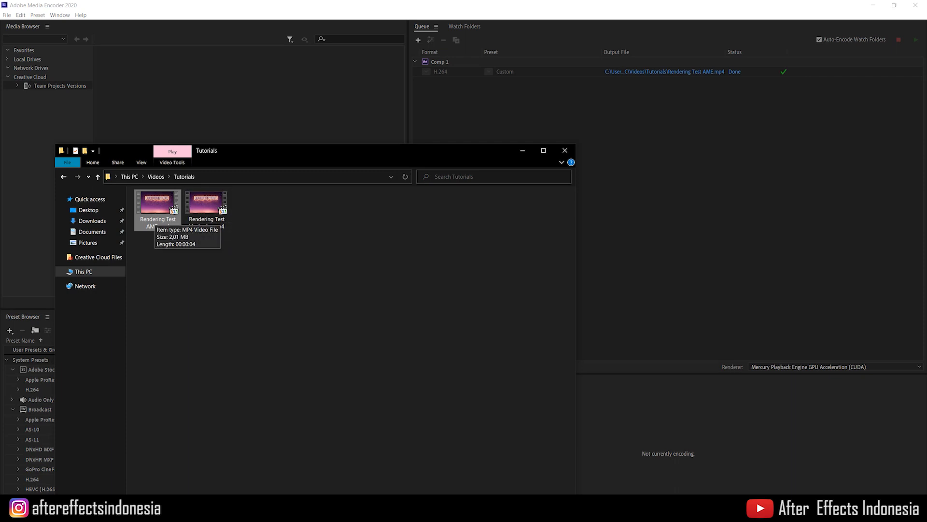
pyautogui.click(207, 208)
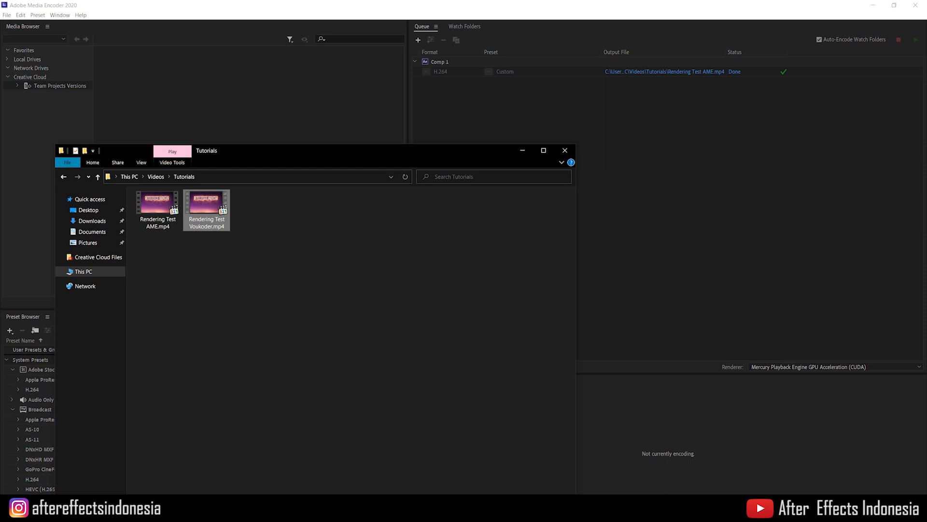
pyautogui.moveTo(208, 216)
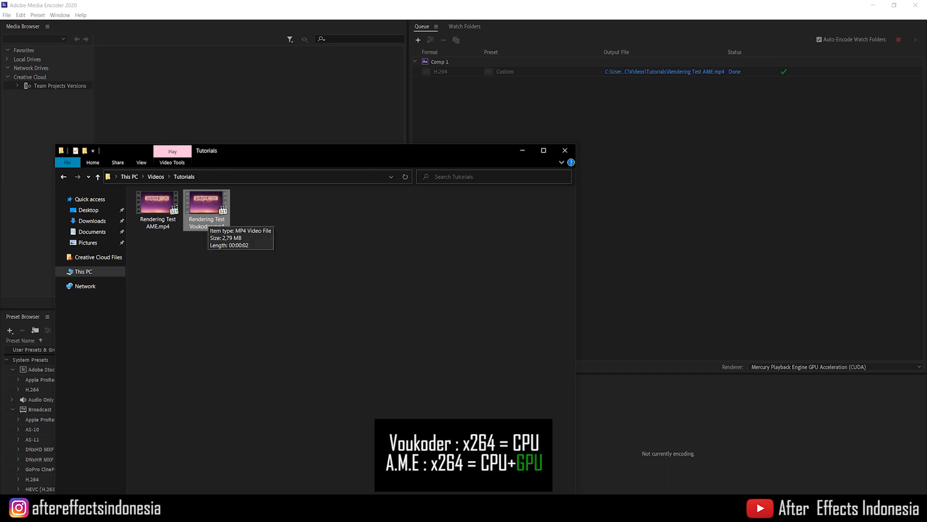
pyautogui.click(158, 212)
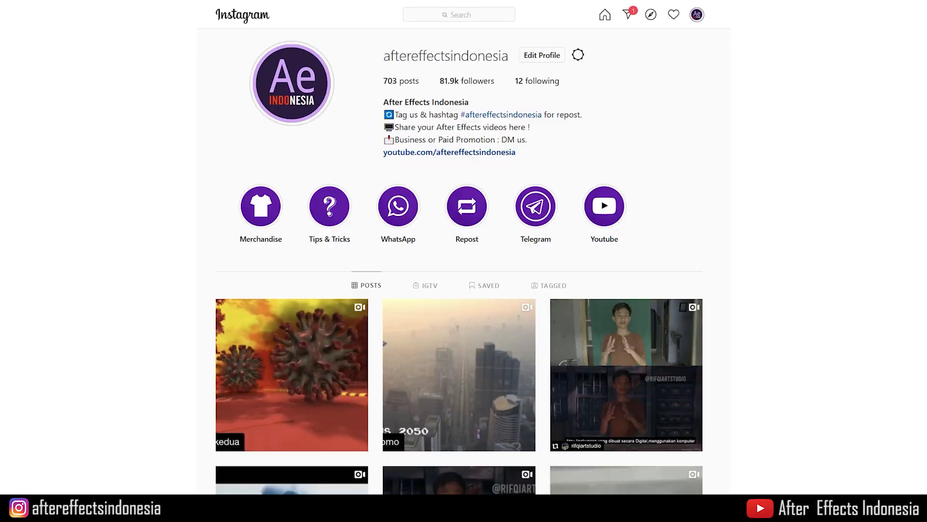
# - Browse down through the posts on the aftereffectsindonesia Instagram profile
pyautogui.scroll(-3, 459, 260)
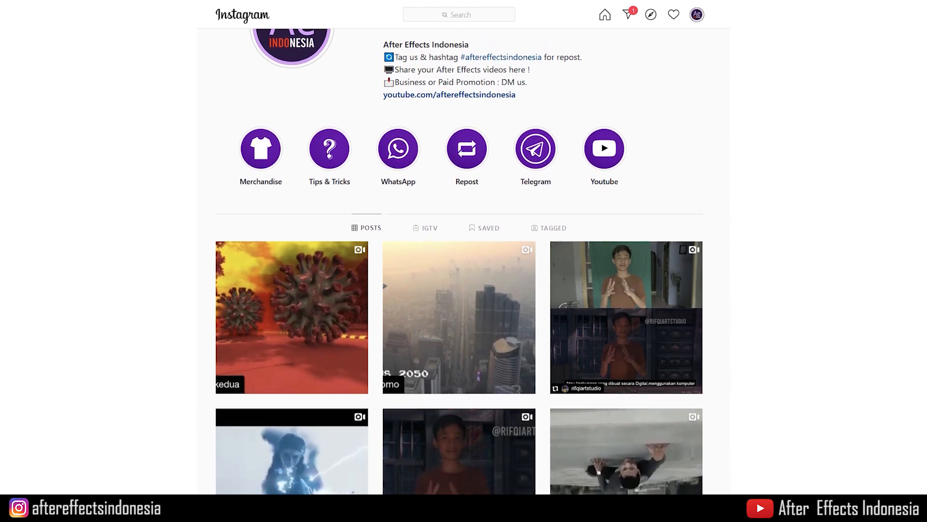
pyautogui.scroll(-4, 459, 261)
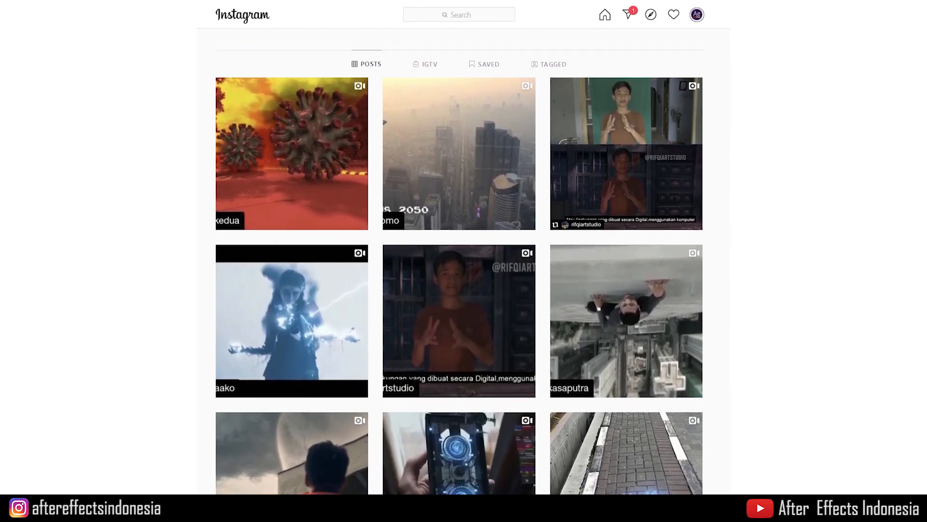
pyautogui.scroll(-5, 459, 261)
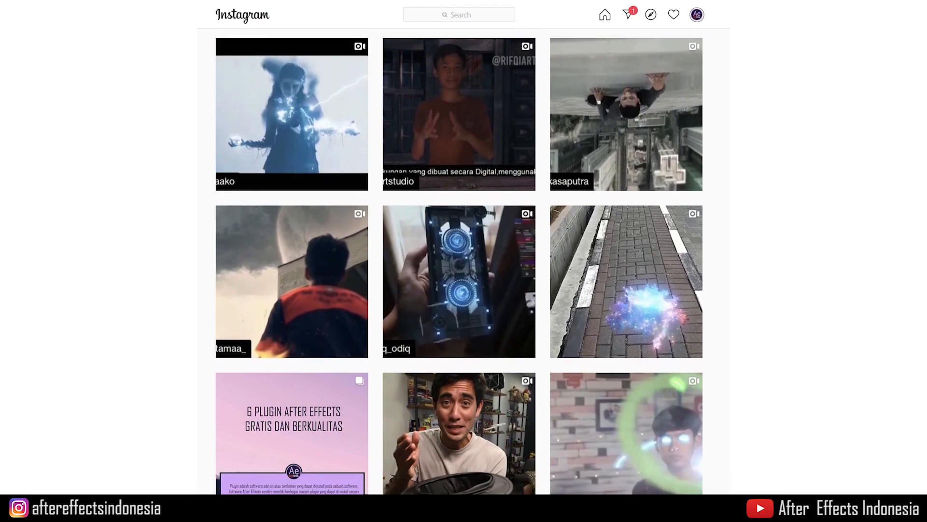
pyautogui.scroll(-4, 458, 261)
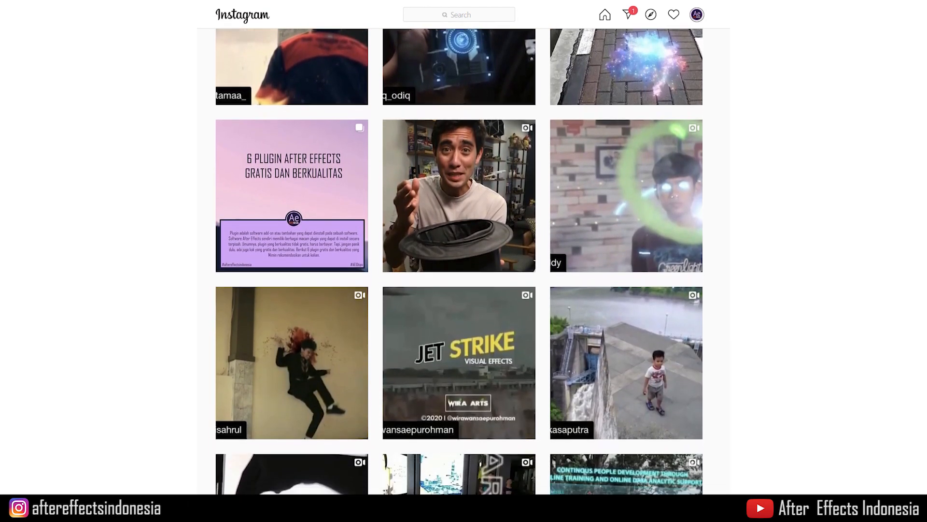